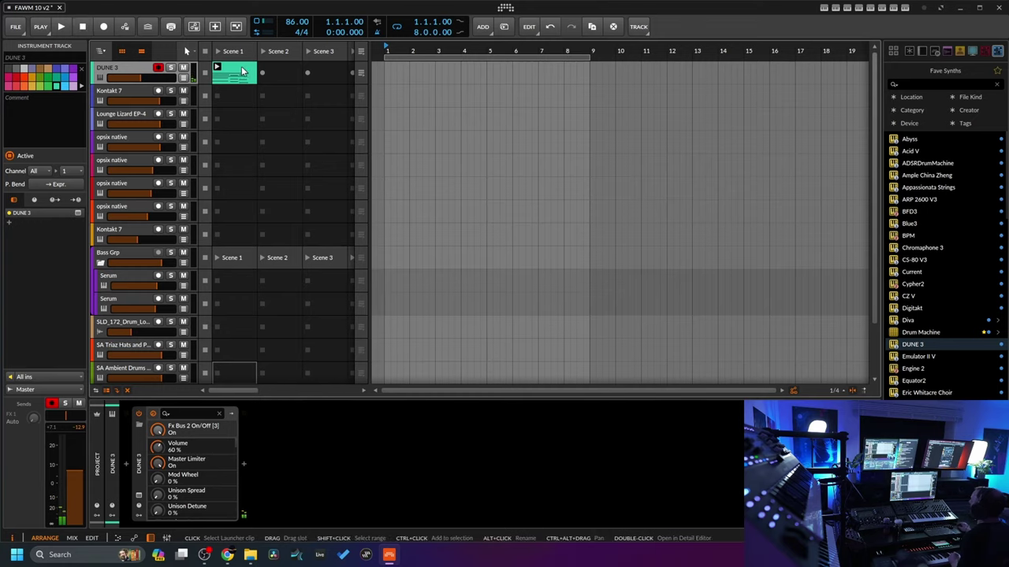
- Extend the first chord's G#3, C3 and F2 notes in the DUNE 3 clip to end at 3.1
{"action": "left_click_drag", "start_coordinate": [552, 207], "coordinate": [523, 262]}
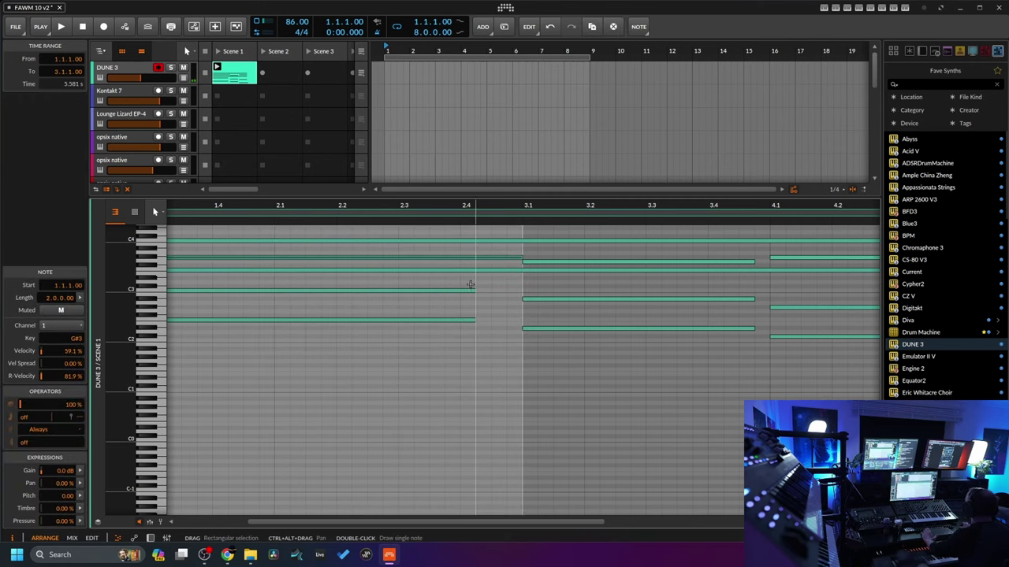
{"action": "left_click_drag", "start_coordinate": [469, 284], "coordinate": [470, 361]}
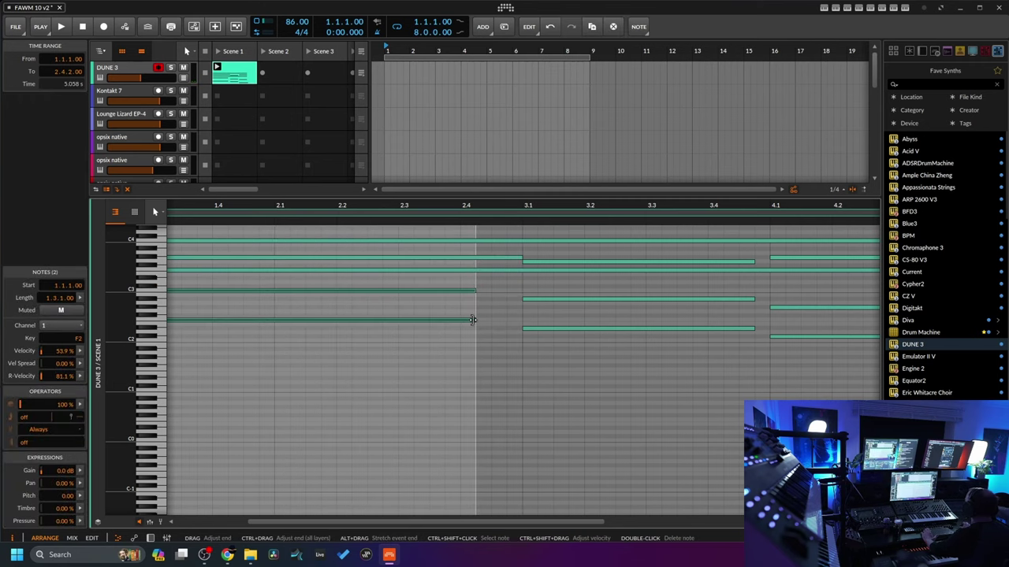
{"action": "left_click_drag", "start_coordinate": [148, 315], "coordinate": [148, 370]}
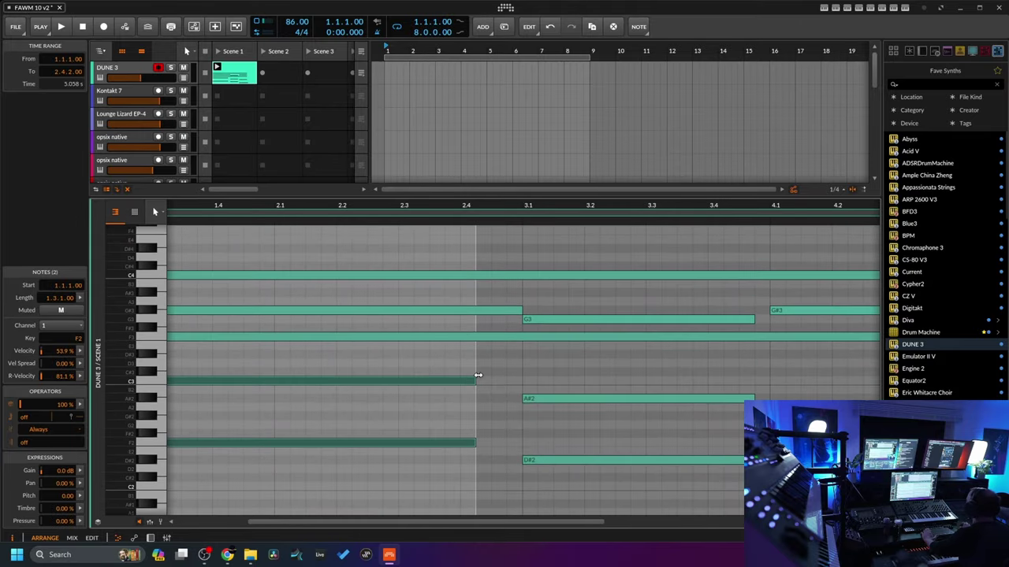
{"action": "left_click_drag", "start_coordinate": [478, 376], "coordinate": [523, 381]}
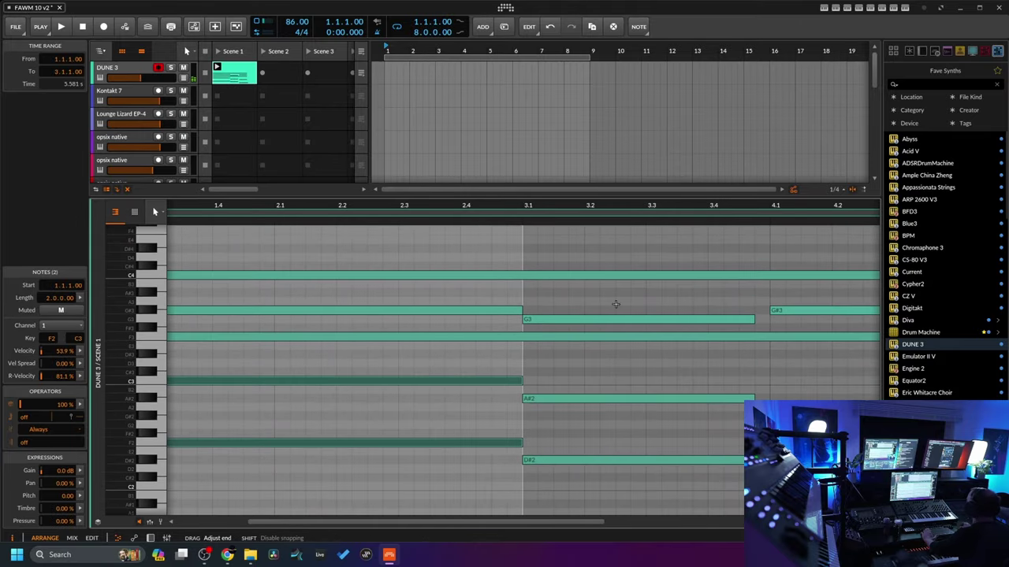
- Extend the second chord's G3, A#2 and D#2 notes to end at 4.1
{"action": "left_click_drag", "start_coordinate": [732, 220], "coordinate": [470, 223]}
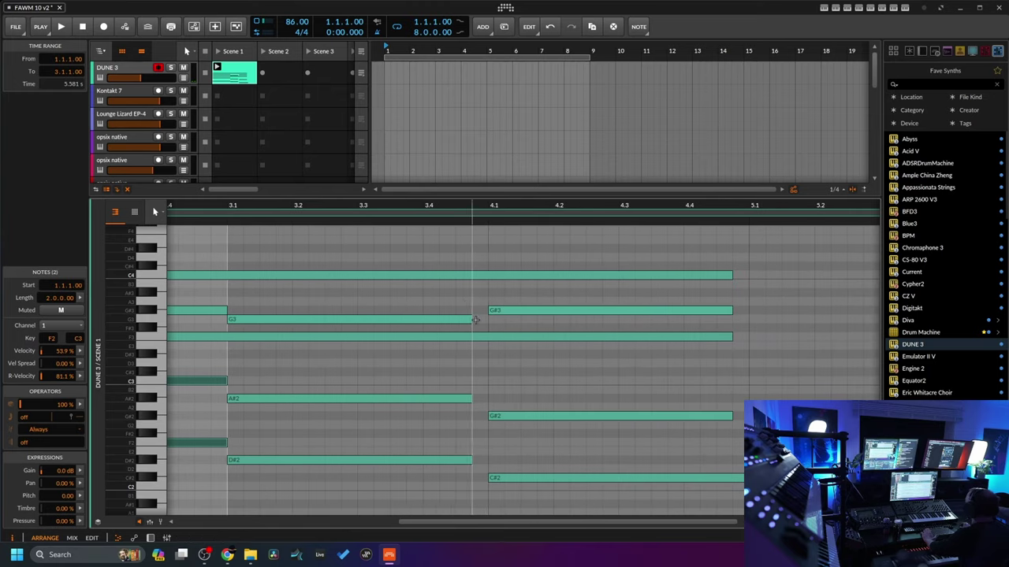
{"action": "left_click_drag", "start_coordinate": [469, 319], "coordinate": [488, 318]}
{"action": "left_click_drag", "start_coordinate": [477, 391], "coordinate": [488, 464]}
- Extend the final C4, G#3, F3 and G#2 notes to 5.1 and shorten the clip's loop to four bars
{"action": "left_click_drag", "start_coordinate": [744, 273], "coordinate": [714, 438]}
{"action": "left_click_drag", "start_coordinate": [731, 337], "coordinate": [747, 337]}
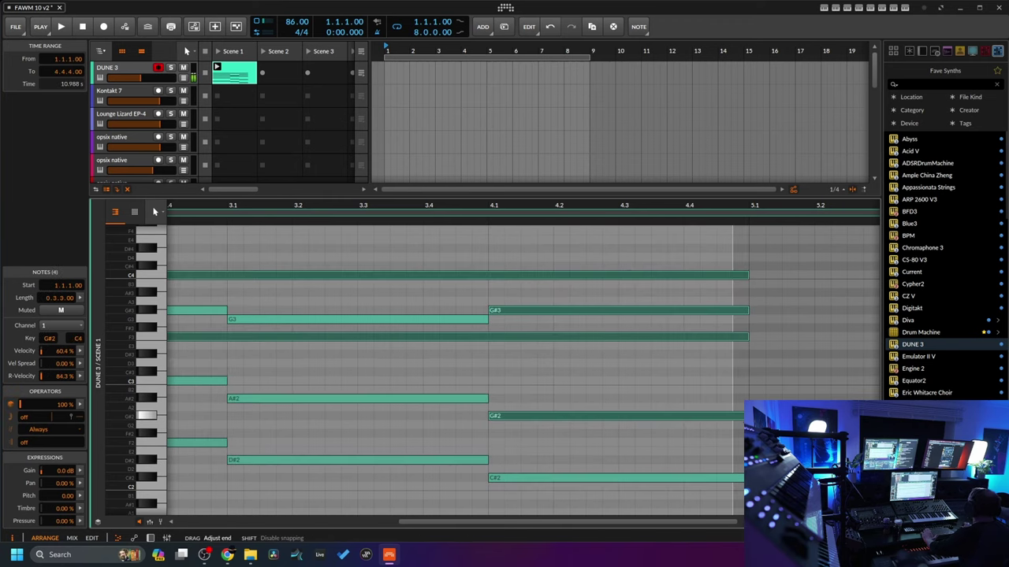
{"action": "scroll", "coordinate": [728, 206], "scroll_direction": "down", "scroll_amount": 5}
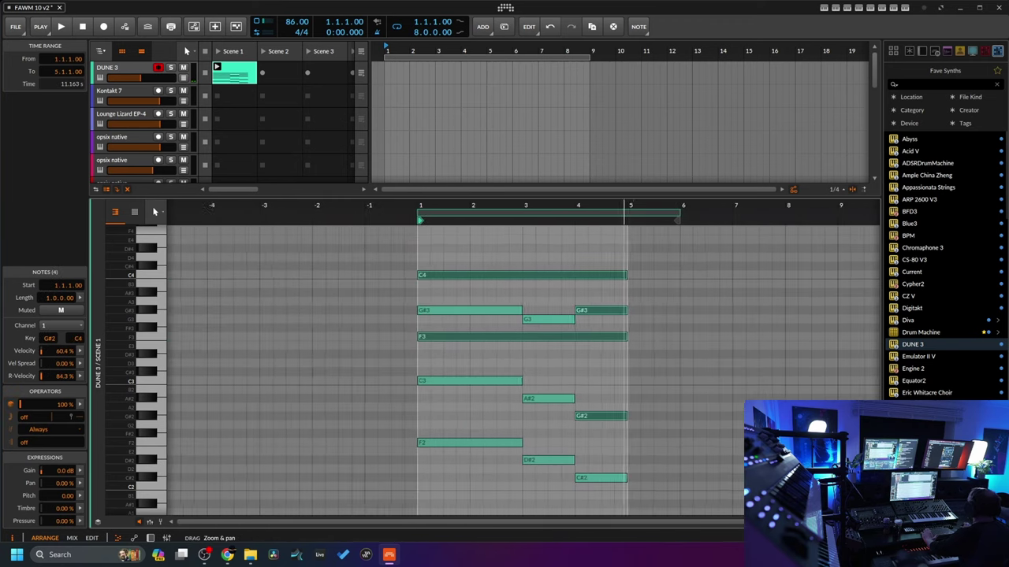
{"action": "left_click_drag", "start_coordinate": [675, 211], "coordinate": [637, 226]}
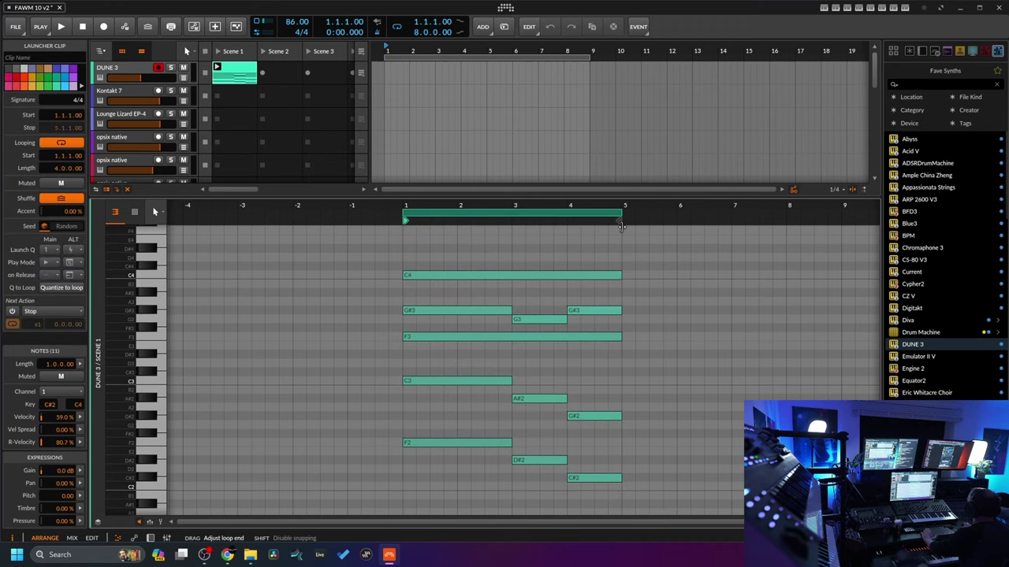
- Show the DUNE 3 track's device chain and save the project
{"action": "left_click", "coordinate": [150, 538]}
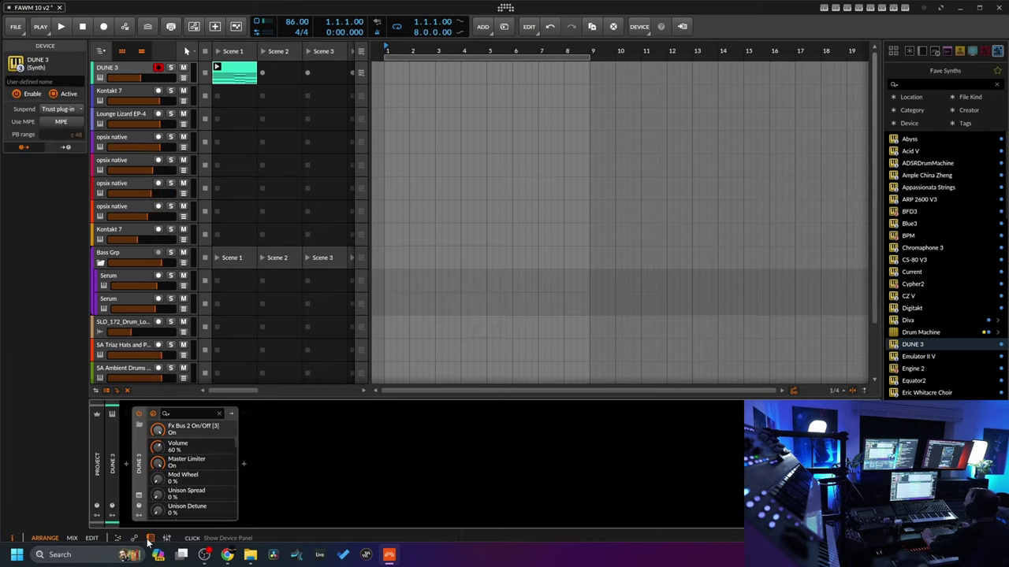
{"action": "left_click", "coordinate": [16, 26]}
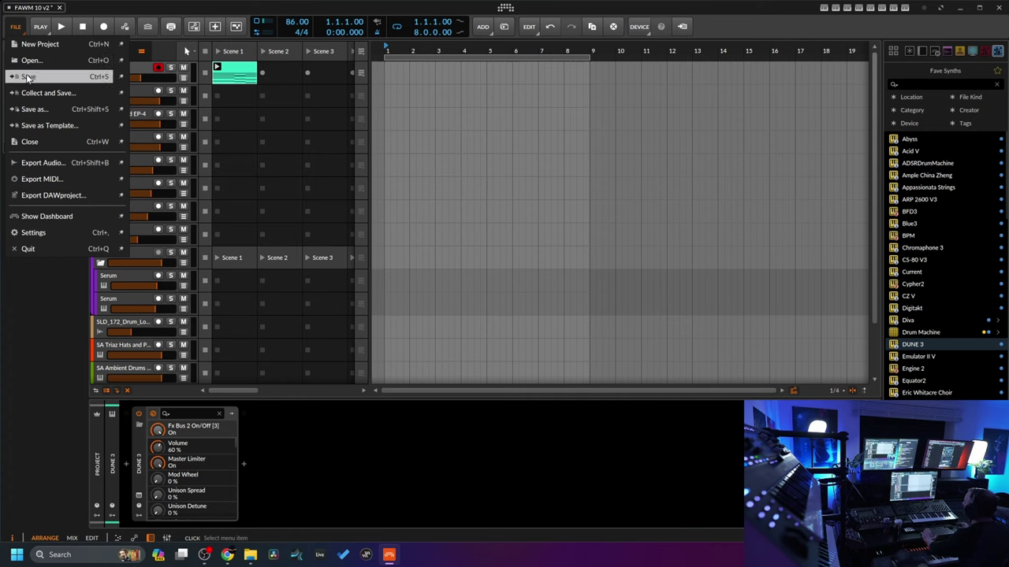
{"action": "left_click", "coordinate": [28, 76]}
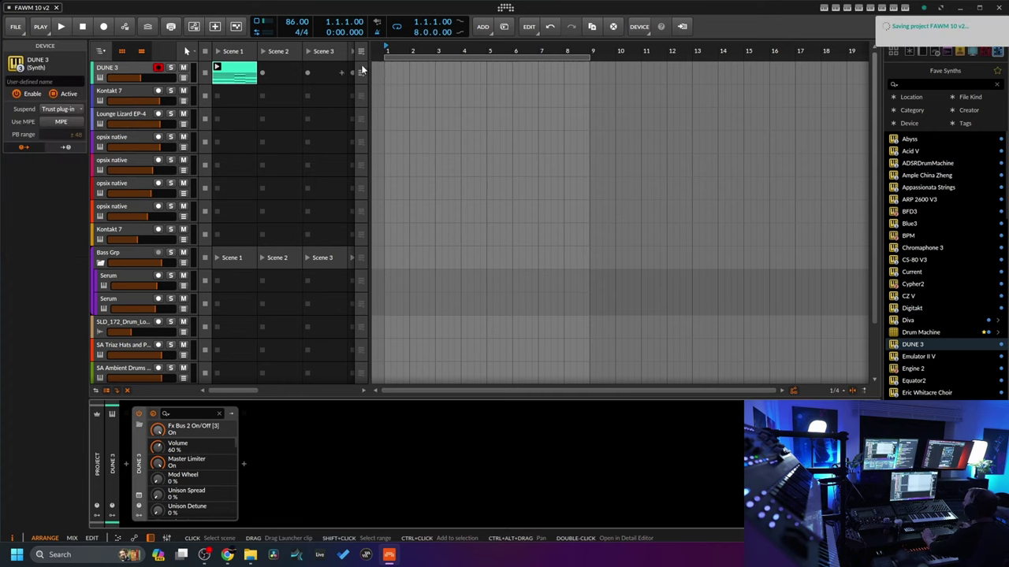
- Start playback and set the metronome volume to -12.0 dB
{"action": "left_click", "coordinate": [61, 26]}
{"action": "left_click", "coordinate": [40, 28]}
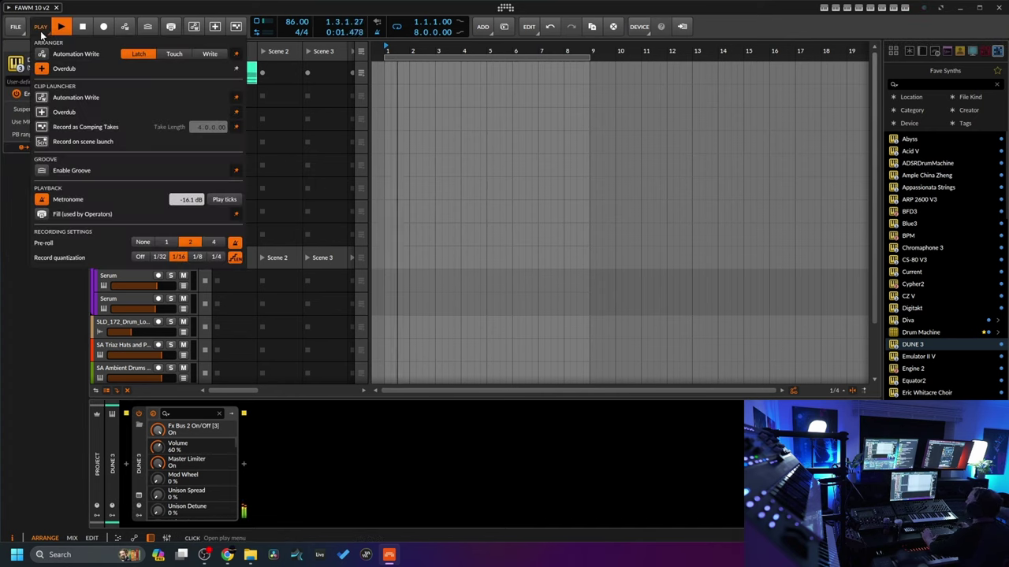
{"action": "left_click_drag", "start_coordinate": [189, 199], "coordinate": [189, 195]}
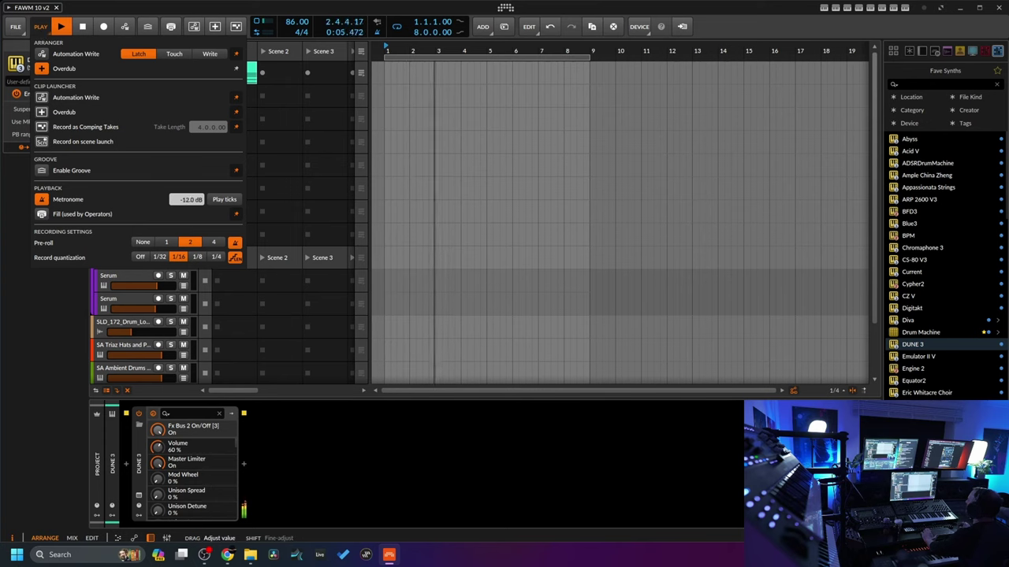
{"action": "left_click", "coordinate": [548, 48]}
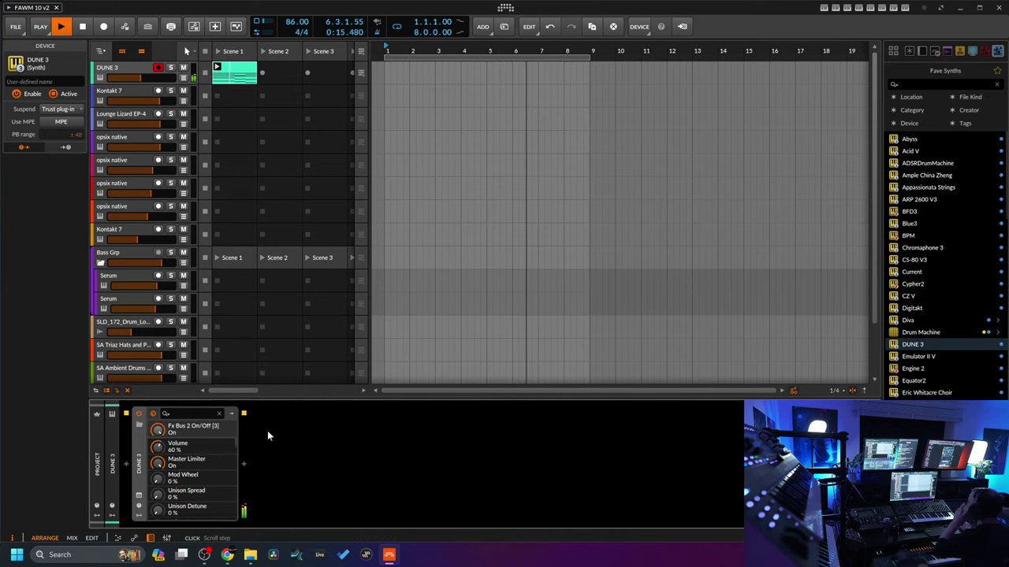
- Insert an EQ-5 equalizer after the DUNE 3 synth
{"action": "left_click", "coordinate": [243, 468]}
{"action": "scroll", "coordinate": [444, 354], "scroll_direction": "down", "scroll_amount": 6}
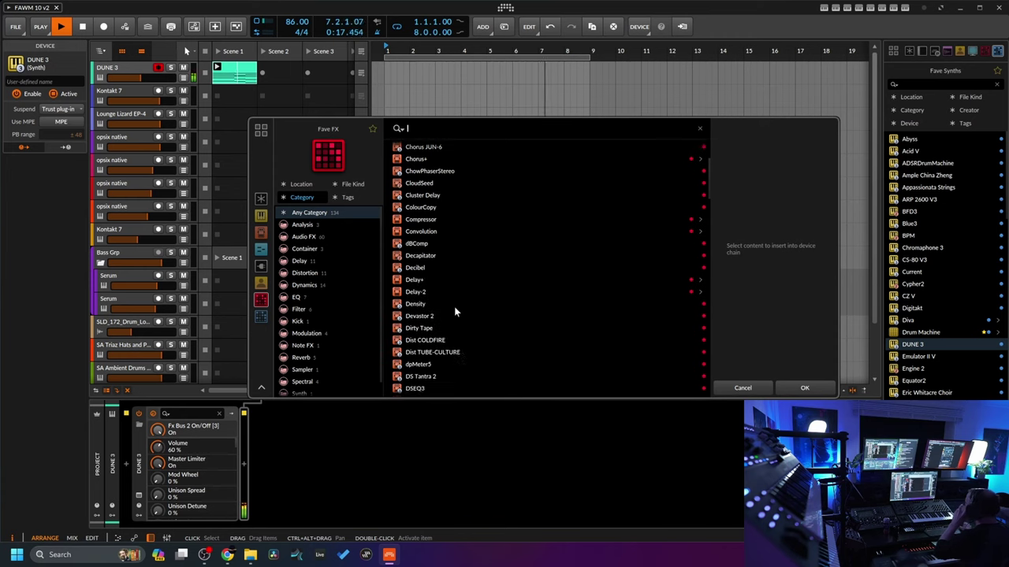
{"action": "left_click", "coordinate": [419, 337]}
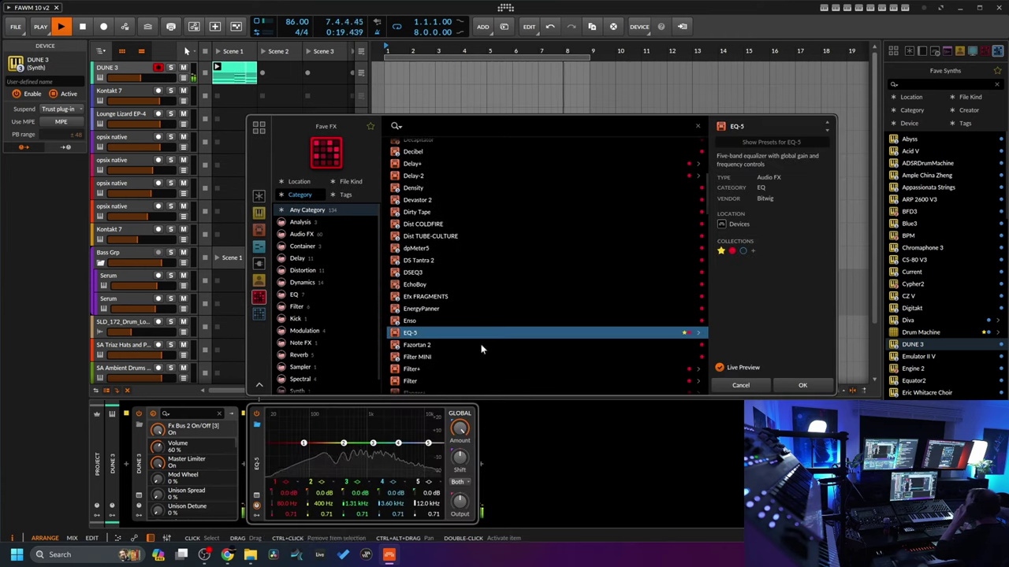
{"action": "left_click", "coordinate": [805, 386]}
- Turn EQ-5 band 1 into a low-cut filter at 73.8 Hz with a Q of 0.98
{"action": "left_click", "coordinate": [289, 484]}
{"action": "left_click", "coordinate": [303, 446]}
{"action": "left_click_drag", "start_coordinate": [304, 447], "coordinate": [301, 423]}
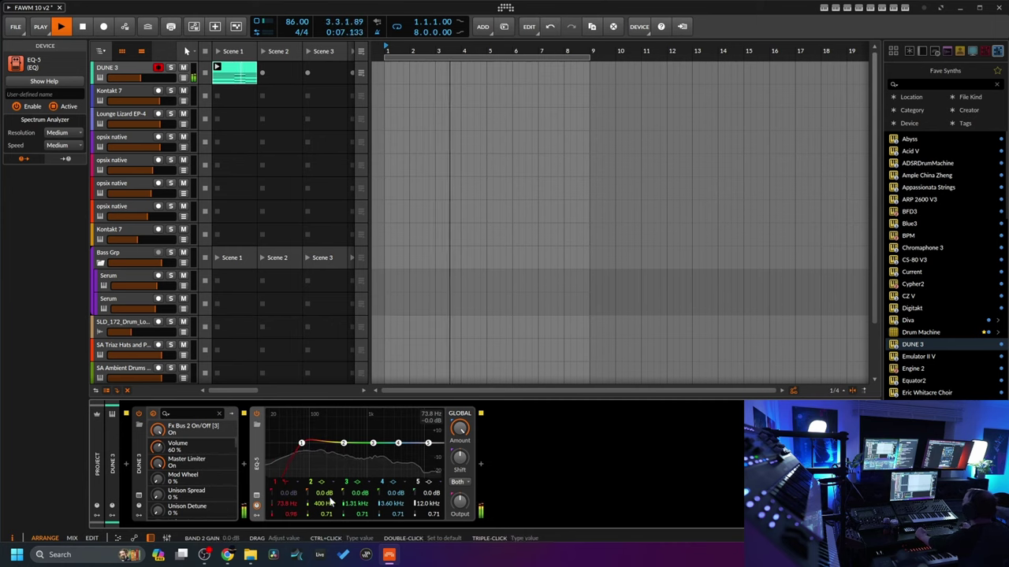
- Set EQ-5 band 2 to -7.6 dB at 313 Hz with a Q of 1.44, and band 3 to +2.5 dB at 1.25 kHz
{"action": "scroll", "coordinate": [344, 445], "scroll_direction": "up", "scroll_amount": 3}
{"action": "left_click_drag", "start_coordinate": [344, 446], "coordinate": [371, 440]}
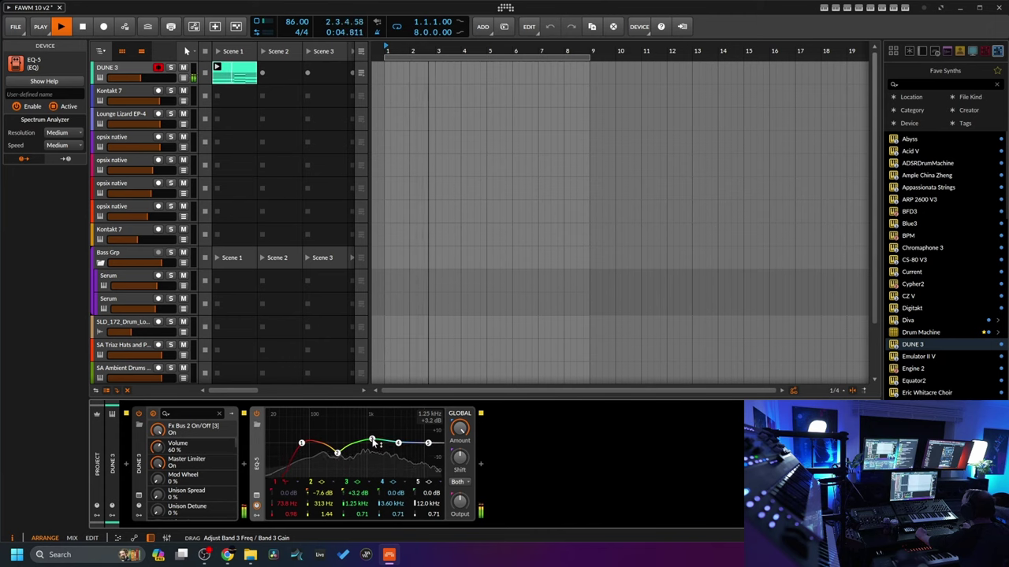
- Set EQ-5 band 4 to +5.4 dB at 5.75 kHz with a Q of 0.93, and make band 5 a high-cut filter at 12.0 kHz
{"action": "left_click_drag", "start_coordinate": [398, 514], "coordinate": [398, 504]}
{"action": "left_click_drag", "start_coordinate": [398, 443], "coordinate": [410, 438]}
{"action": "left_click", "coordinate": [428, 481]}
{"action": "left_click", "coordinate": [457, 505]}
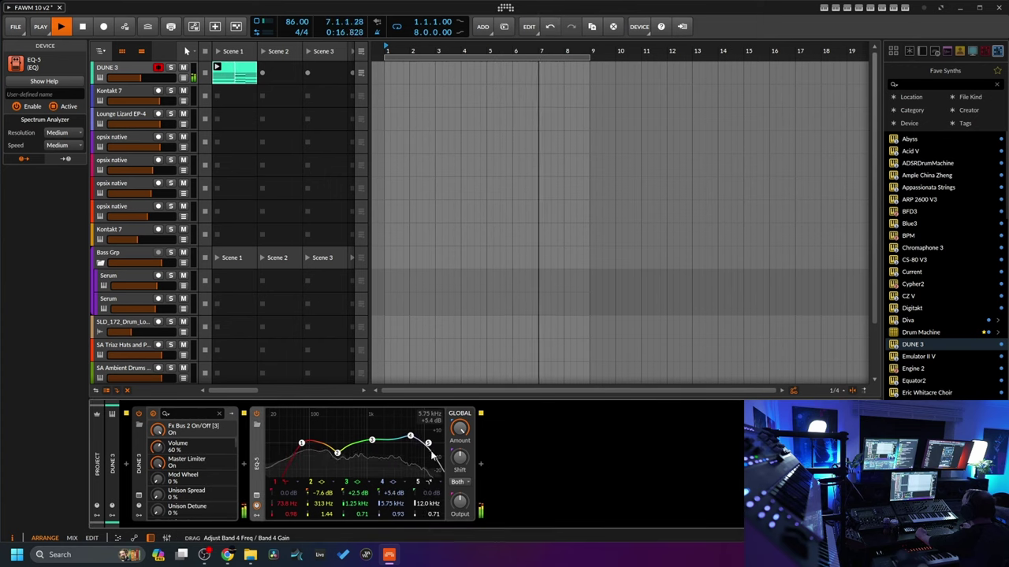
- Insert a Chain container after the EQ-5
{"action": "double_click", "coordinate": [512, 509]}
{"action": "type", "text": "chain"}
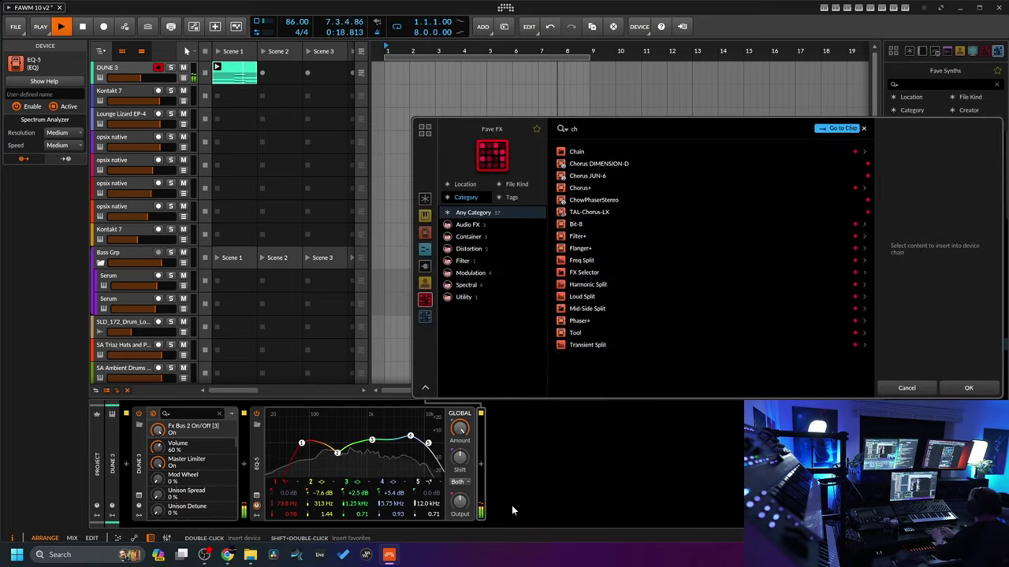
{"action": "left_click", "coordinate": [574, 152]}
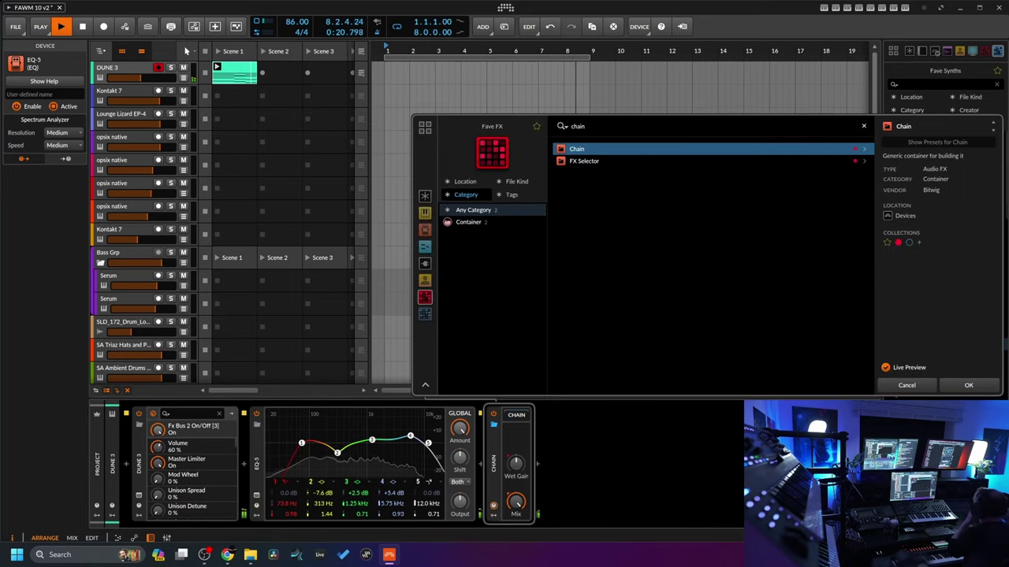
{"action": "left_click", "coordinate": [982, 388]}
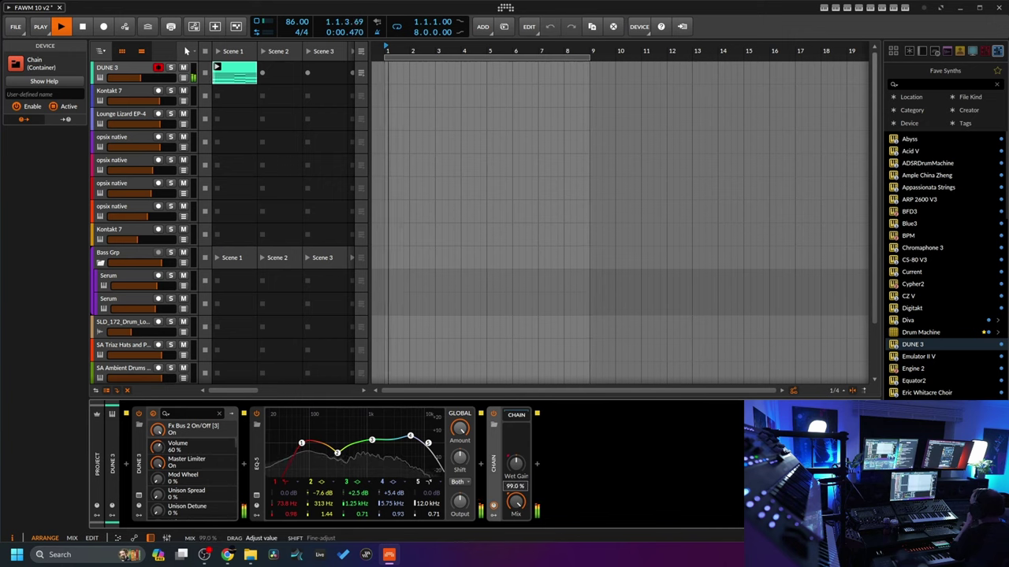
- Insert the Portal effect inside the Chain container
{"action": "left_click", "coordinate": [538, 463]}
{"action": "type", "text": "portal"}
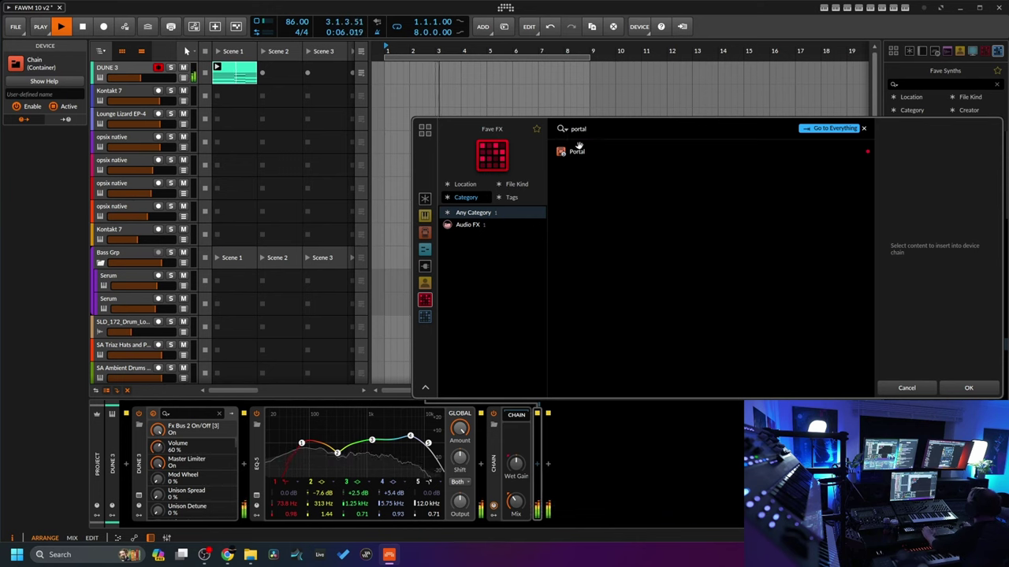
{"action": "left_click", "coordinate": [578, 149]}
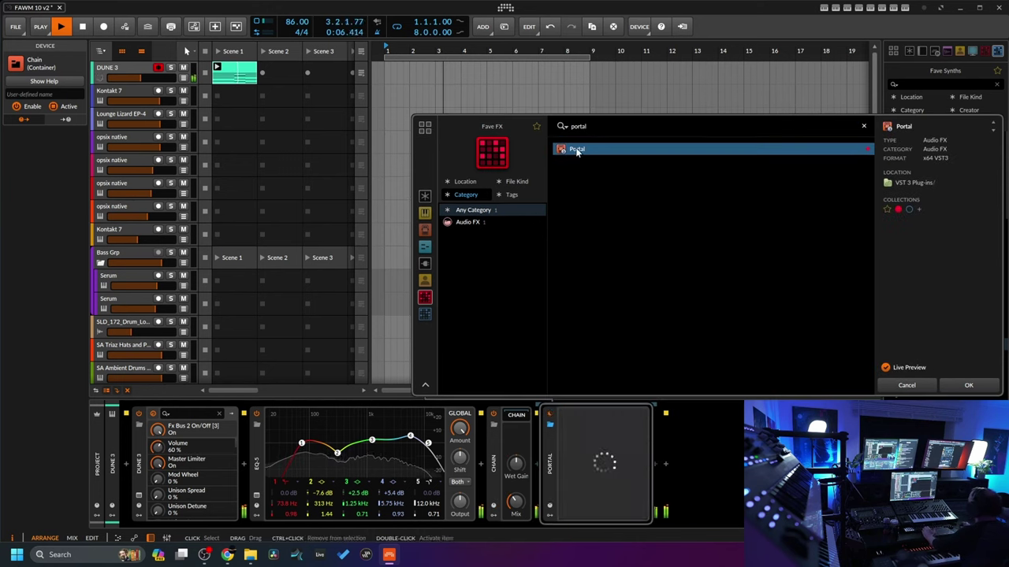
{"action": "left_click", "coordinate": [968, 385]}
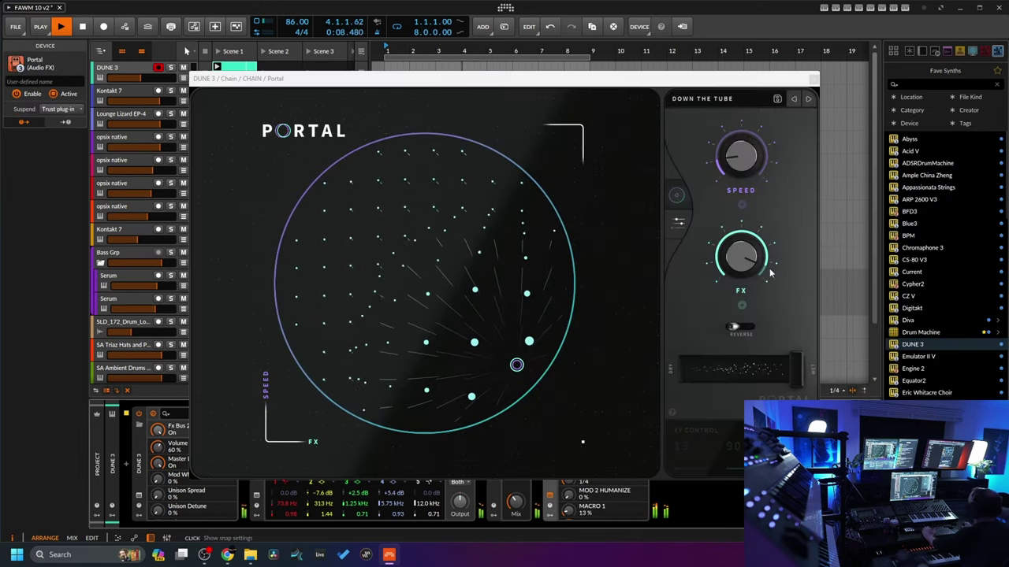
- Reposition Portal's window clear of the device chain and adjust the Chain container's Mix and Wet Gain
{"action": "left_click", "coordinate": [814, 80]}
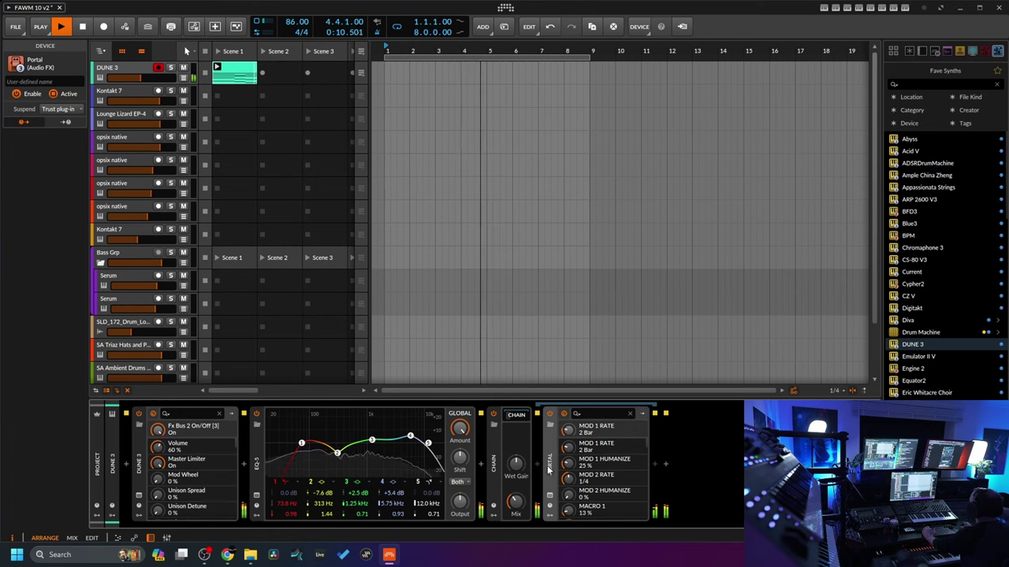
{"action": "left_click", "coordinate": [550, 501]}
{"action": "left_click_drag", "start_coordinate": [591, 118], "coordinate": [611, 45]}
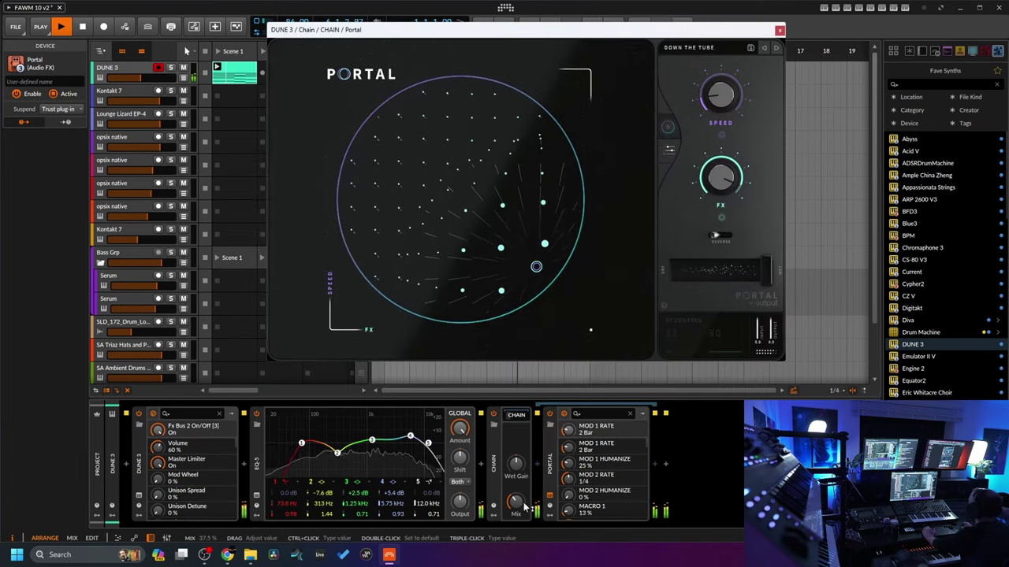
{"action": "left_click_drag", "start_coordinate": [524, 507], "coordinate": [524, 516]}
{"action": "left_click_drag", "start_coordinate": [515, 464], "coordinate": [515, 467]}
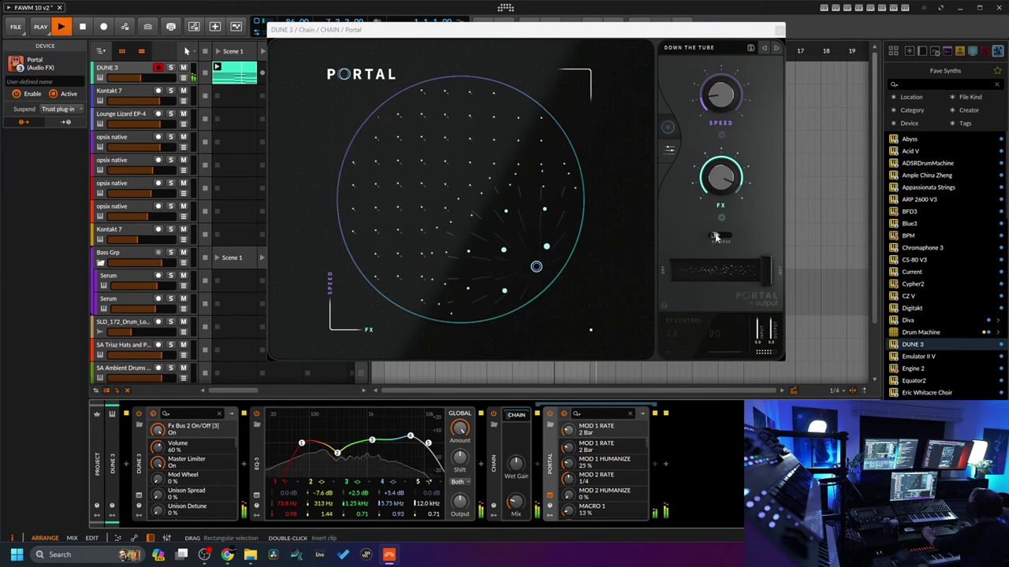
- Set Portal's Speed to 11% and FX to 62%, and close its window
{"action": "left_click_drag", "start_coordinate": [729, 98], "coordinate": [744, 10]}
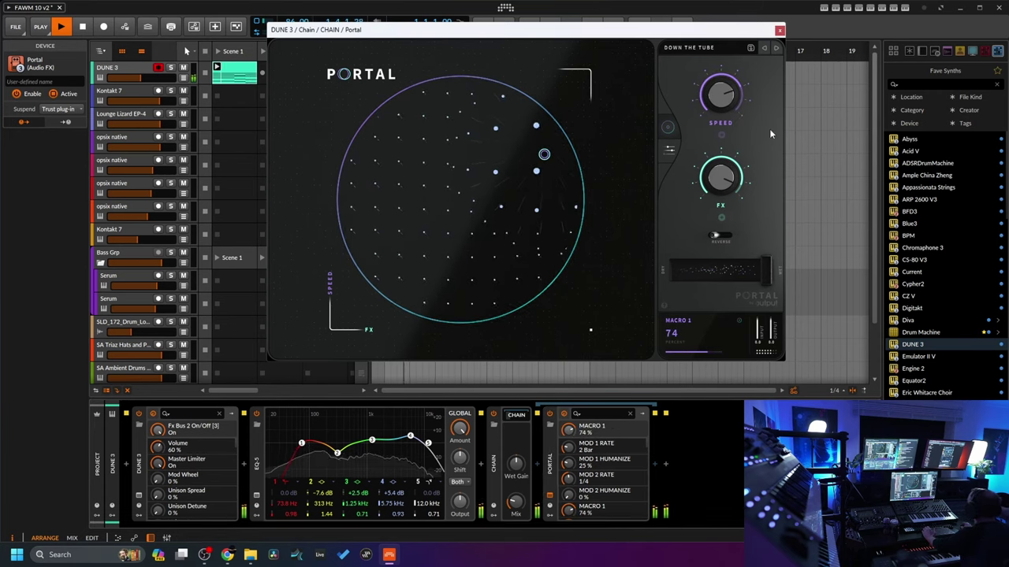
{"action": "left_click_drag", "start_coordinate": [729, 106], "coordinate": [726, 97]}
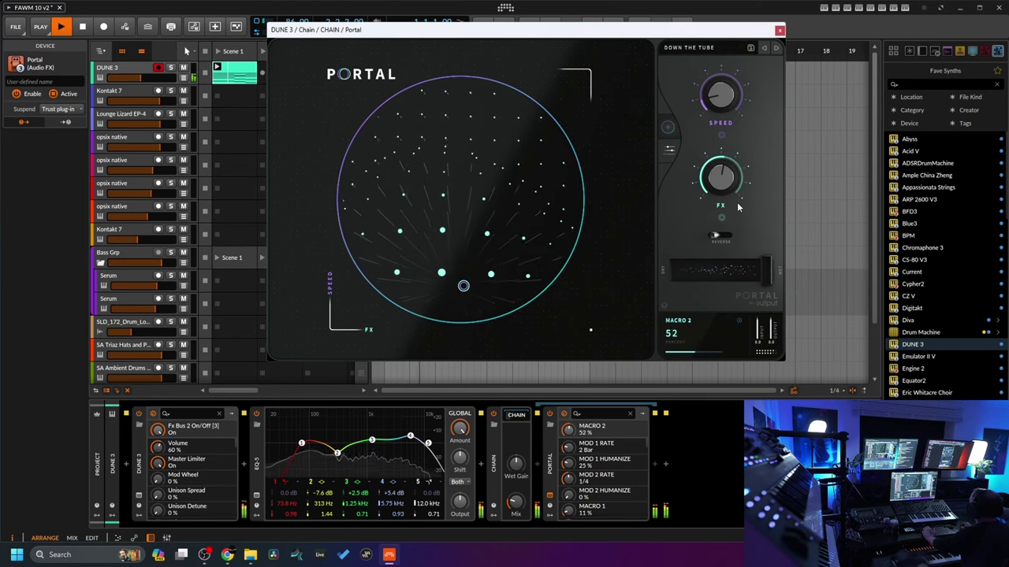
{"action": "left_click", "coordinate": [779, 30]}
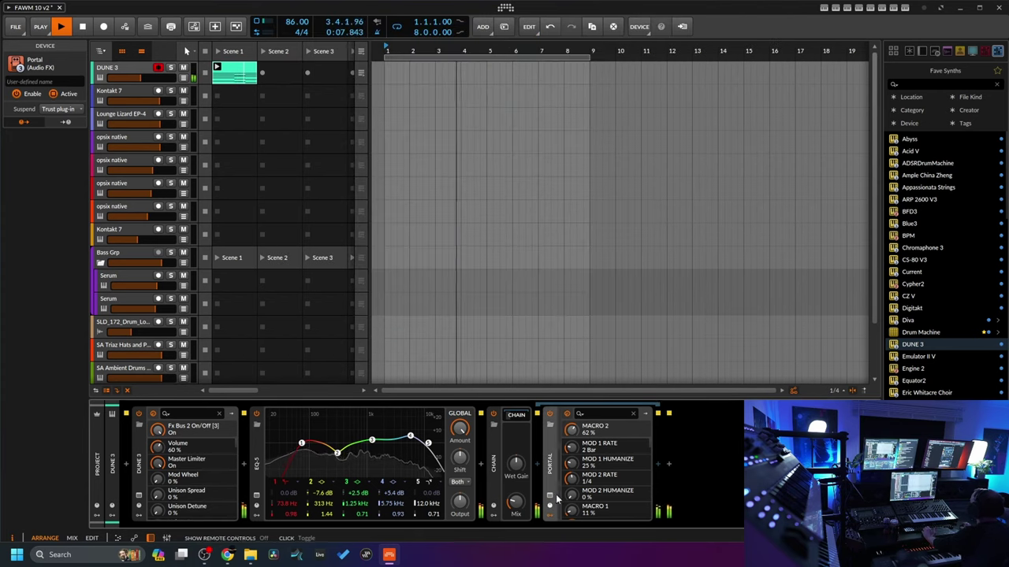
- Add a Curves modulator to the Portal device
{"action": "left_click", "coordinate": [565, 428]}
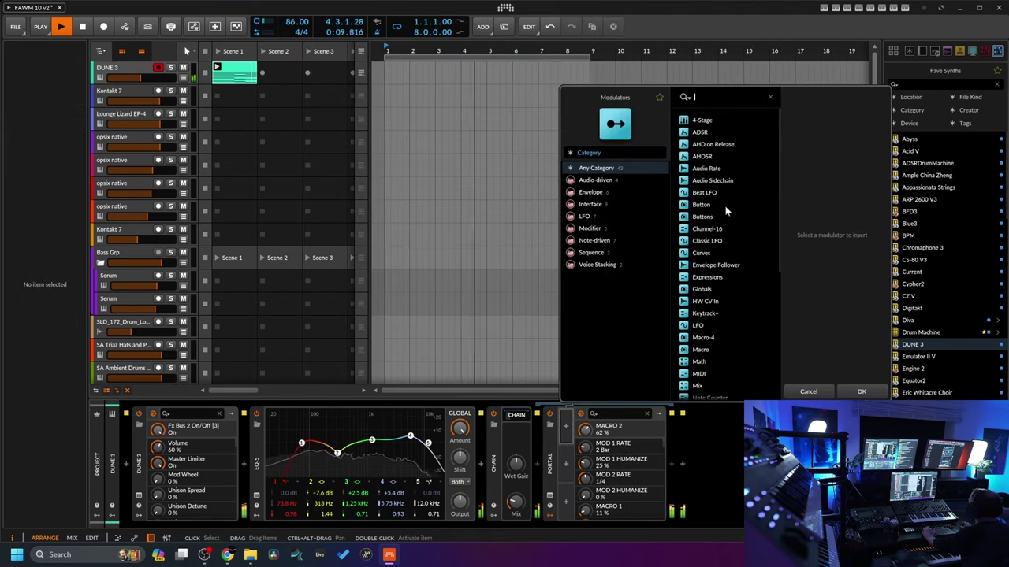
{"action": "left_click", "coordinate": [713, 253]}
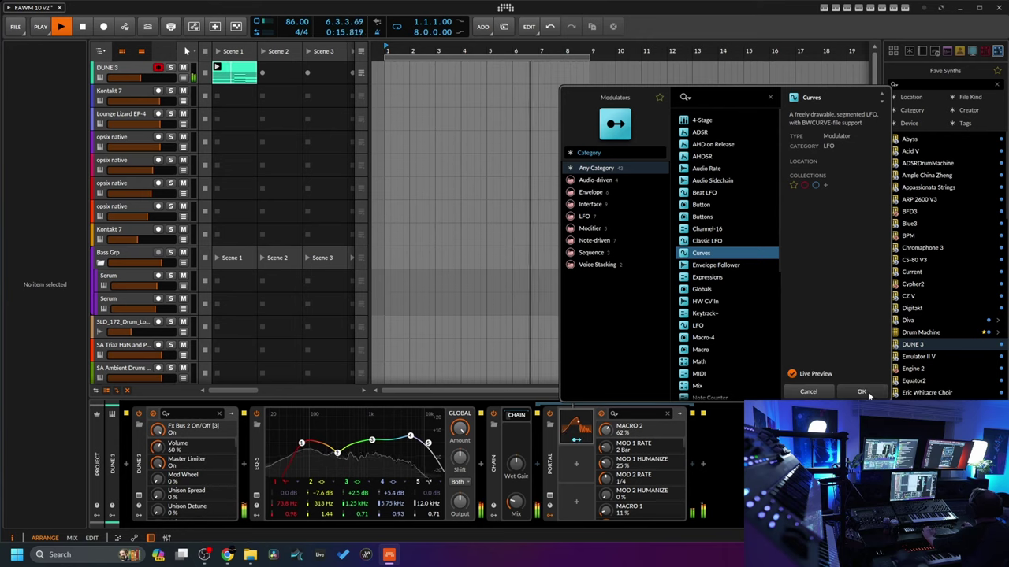
{"action": "left_click", "coordinate": [863, 391]}
- Set the Curves modulator's rate to 2.00 bars and its timing mode to Sync
{"action": "left_click", "coordinate": [578, 432]}
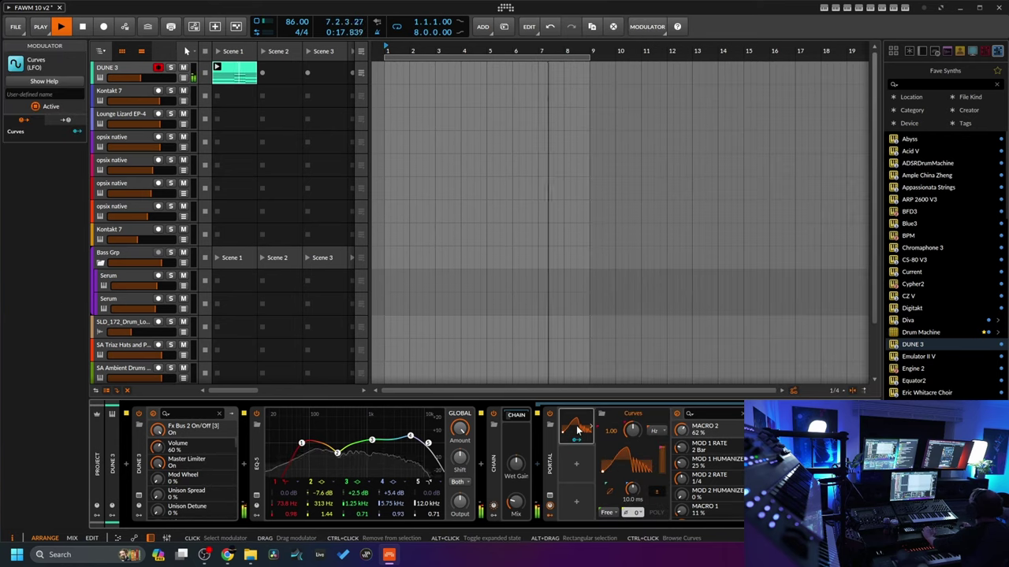
{"action": "left_click", "coordinate": [653, 431]}
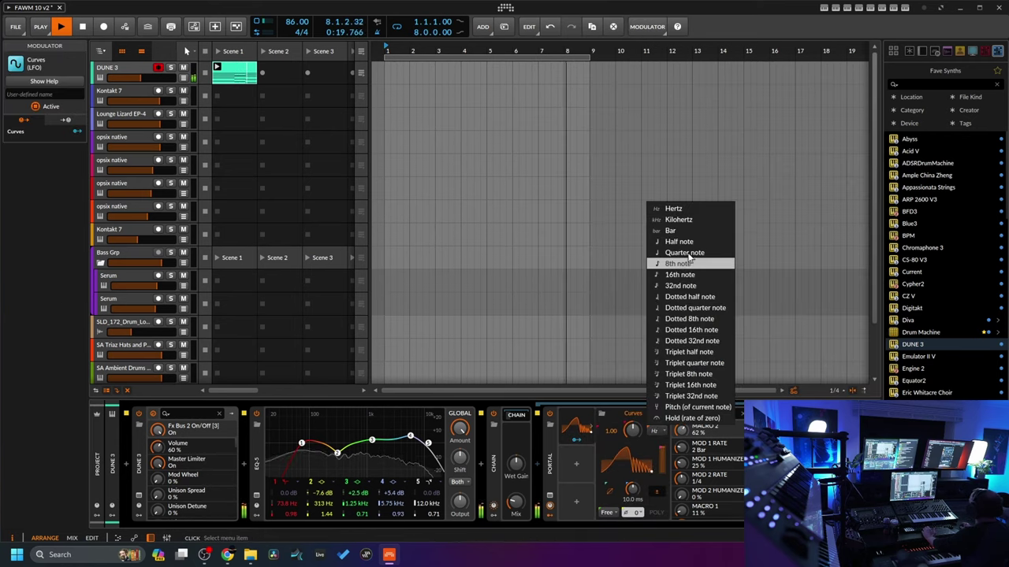
{"action": "left_click", "coordinate": [675, 232]}
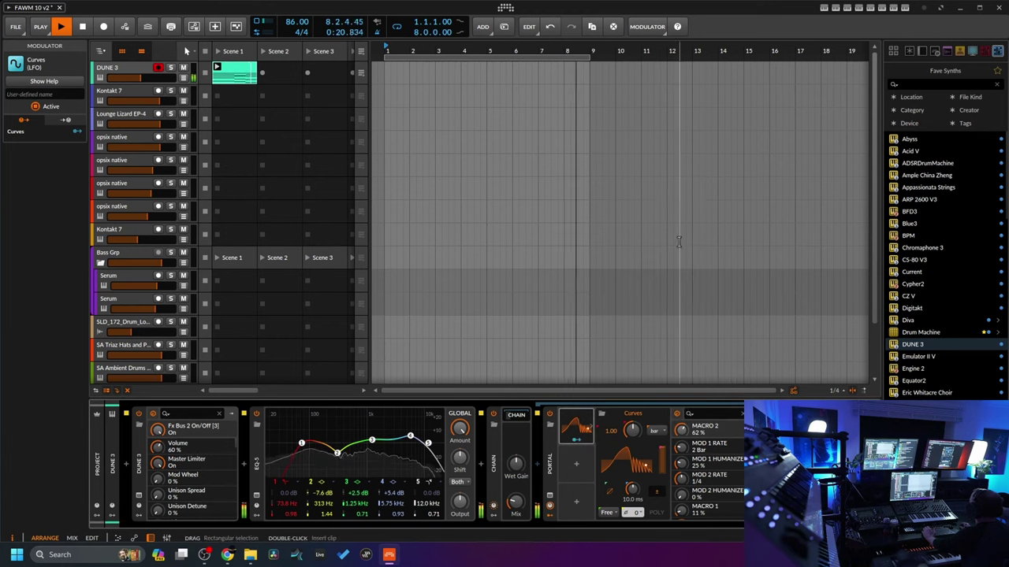
{"action": "left_click", "coordinate": [607, 513]}
{"action": "left_click", "coordinate": [609, 478]}
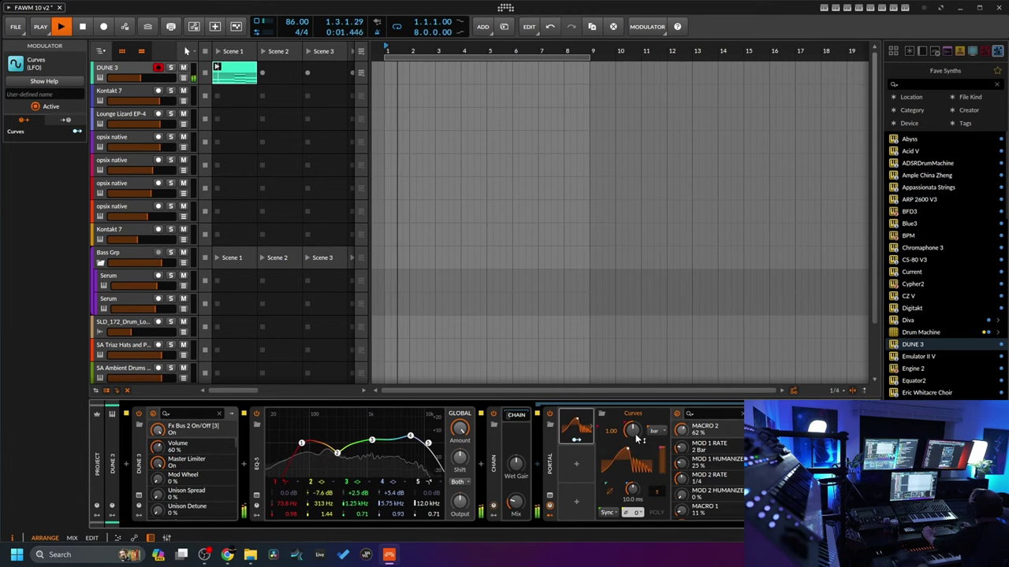
{"action": "mouse_move", "coordinate": [633, 435]}
{"action": "left_mouse_down"}
{"action": "mouse_move", "coordinate": [632, 410]}
{"action": "mouse_move", "coordinate": [613, 434]}
{"action": "left_mouse_up"}
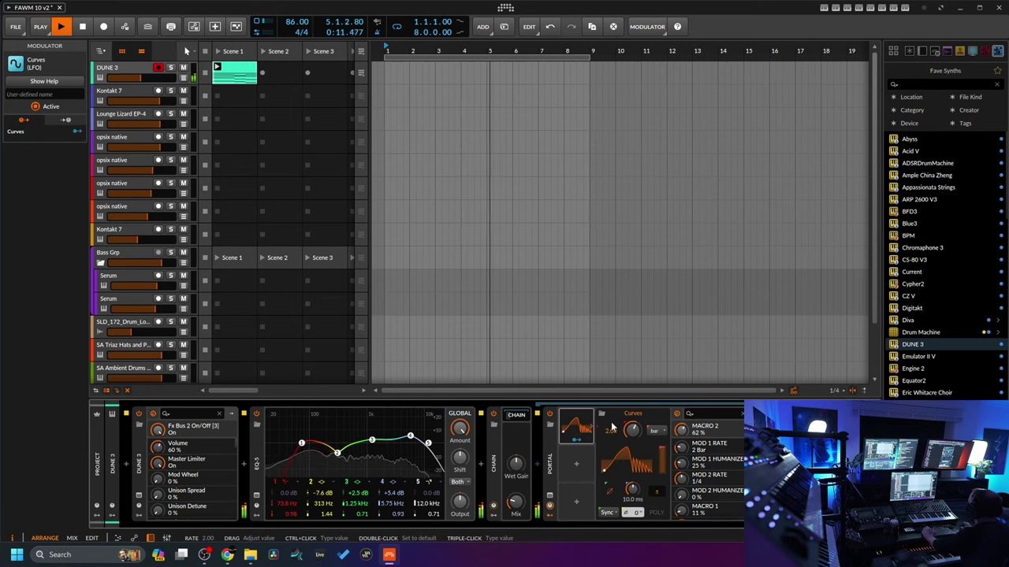
- Replace the Curves modulator's default shape with the Smooth Square curve from the Periodic category
{"action": "left_click", "coordinate": [635, 464]}
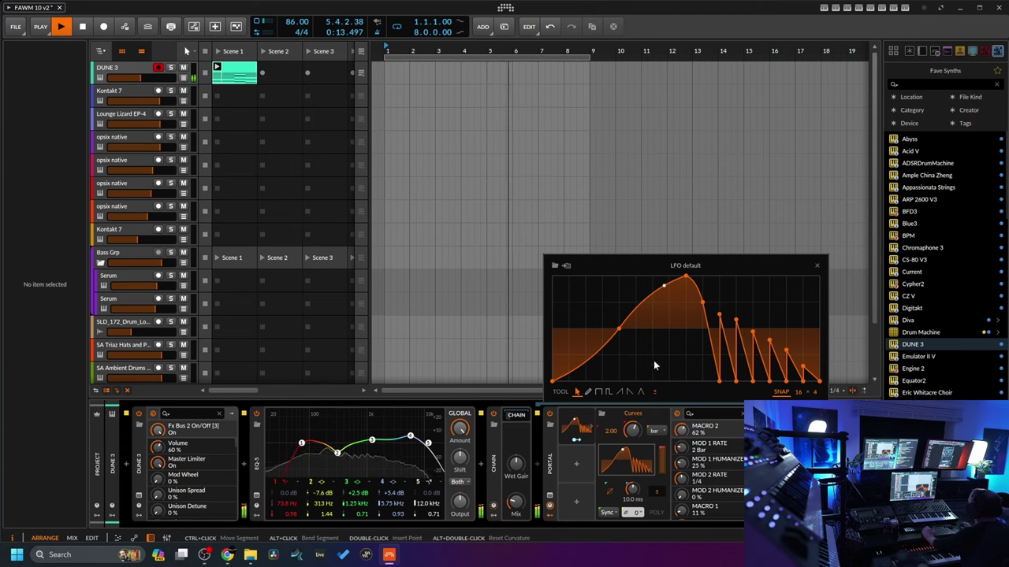
{"action": "left_click", "coordinate": [556, 266]}
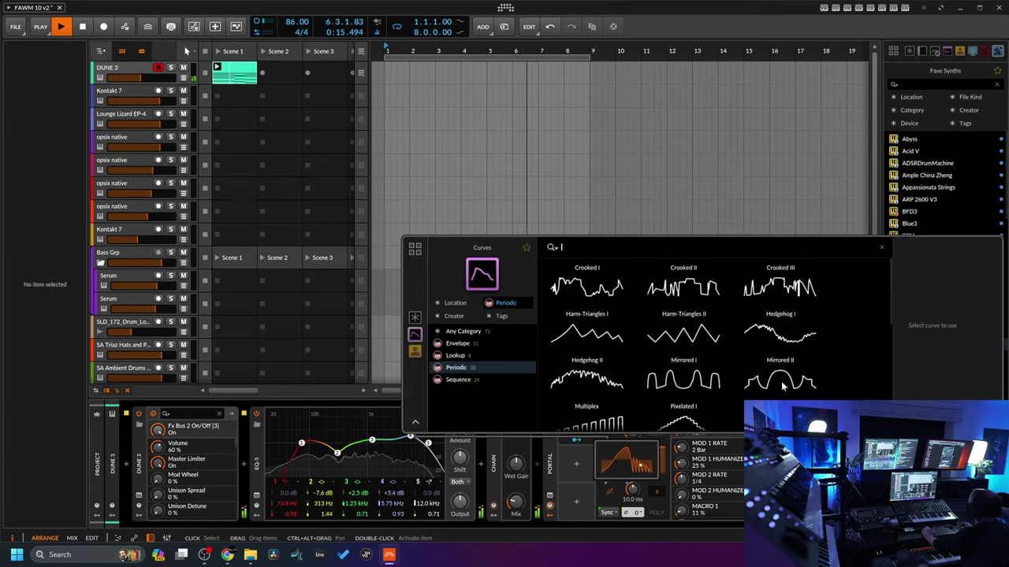
{"action": "scroll", "coordinate": [756, 394], "scroll_direction": "down", "scroll_amount": 3}
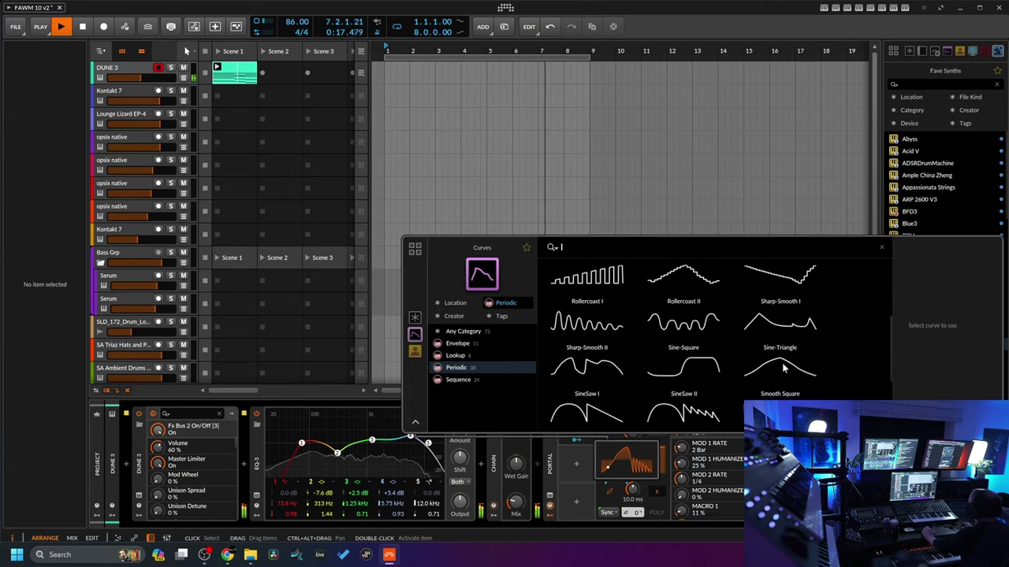
{"action": "left_click", "coordinate": [780, 398]}
{"action": "double_click", "coordinate": [780, 397]}
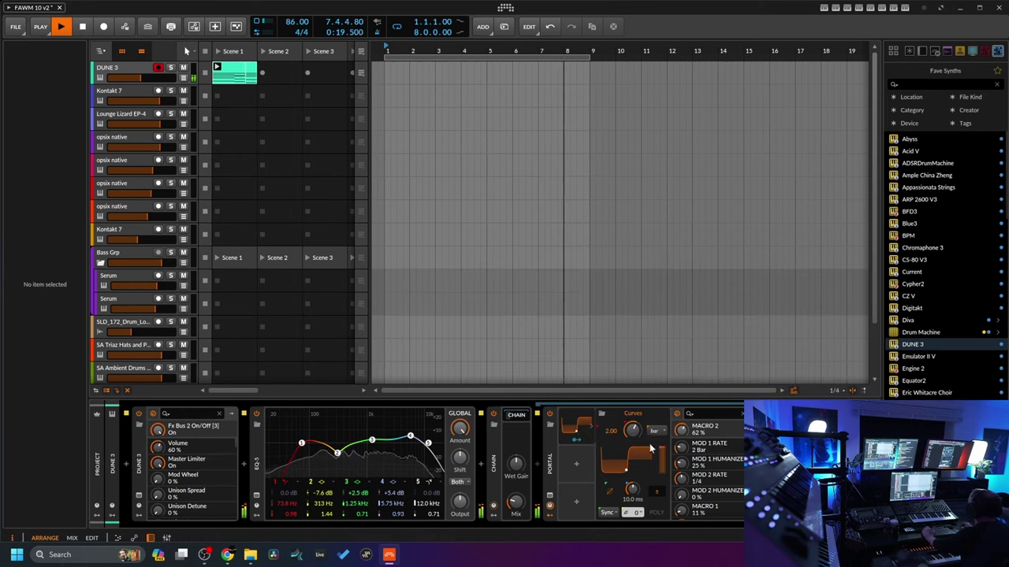
- Set Portal's Speed to 12% and map the Curves modulator to its MACRO 1 parameter
{"action": "left_click", "coordinate": [627, 461]}
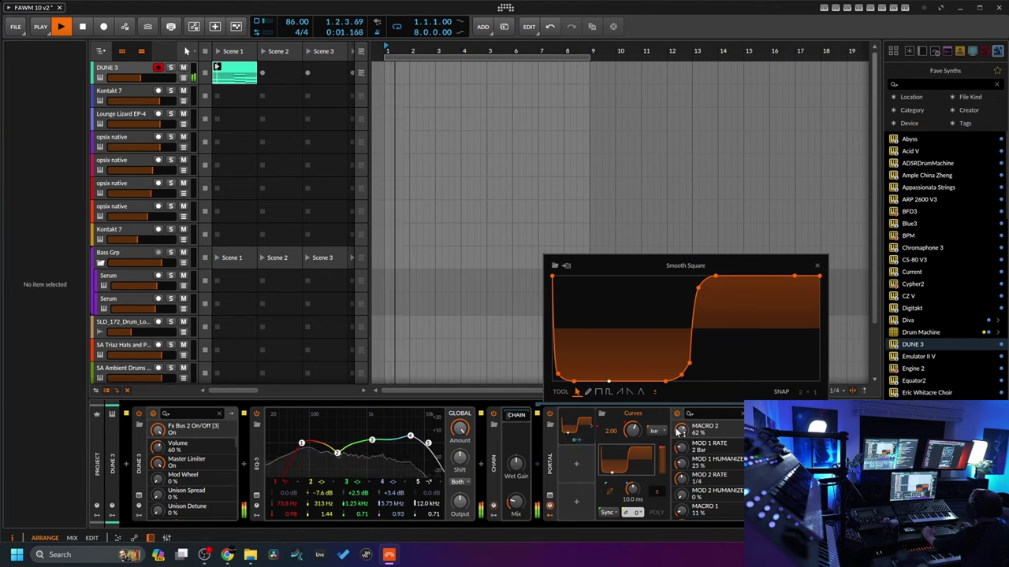
{"action": "left_click", "coordinate": [552, 495]}
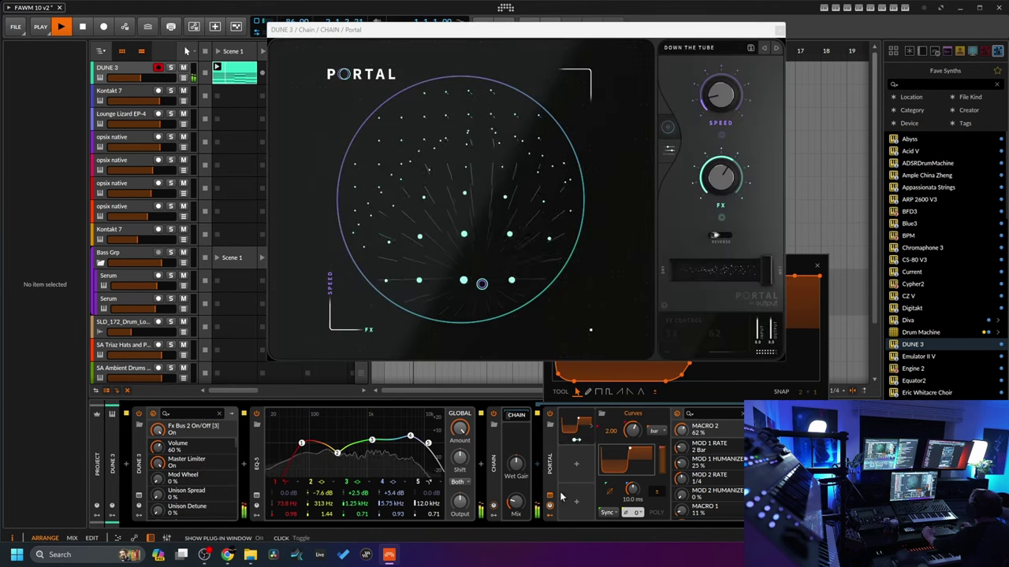
{"action": "left_click_drag", "start_coordinate": [725, 105], "coordinate": [740, 22]}
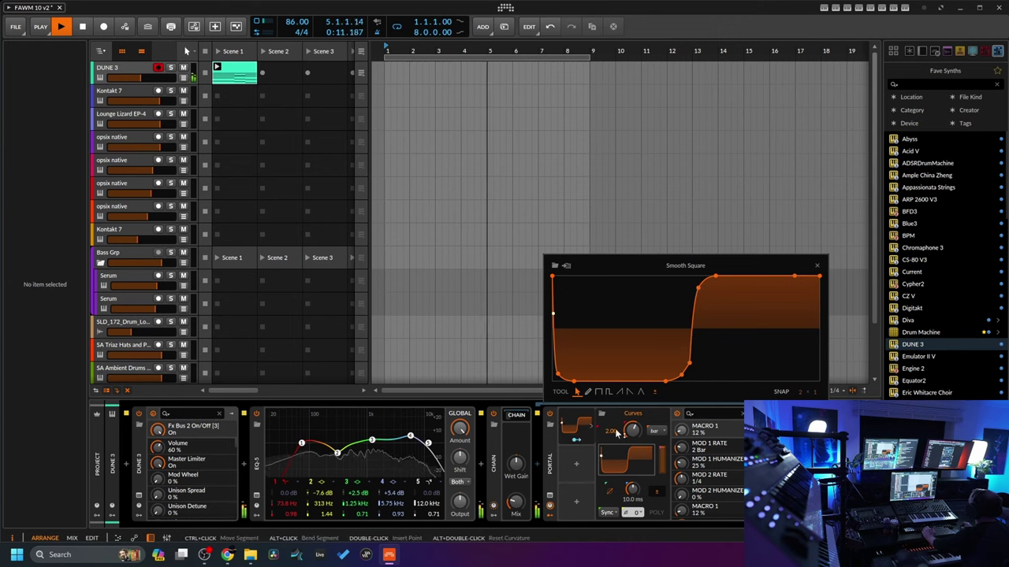
{"action": "left_click_drag", "start_coordinate": [683, 432], "coordinate": [682, 426]}
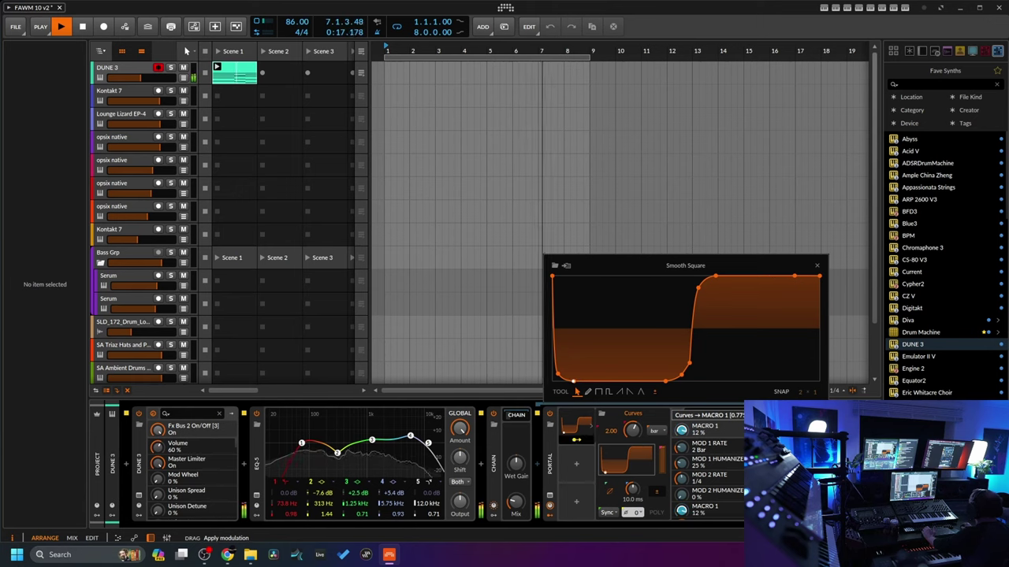
{"action": "left_click_drag", "start_coordinate": [682, 425], "coordinate": [682, 426]}
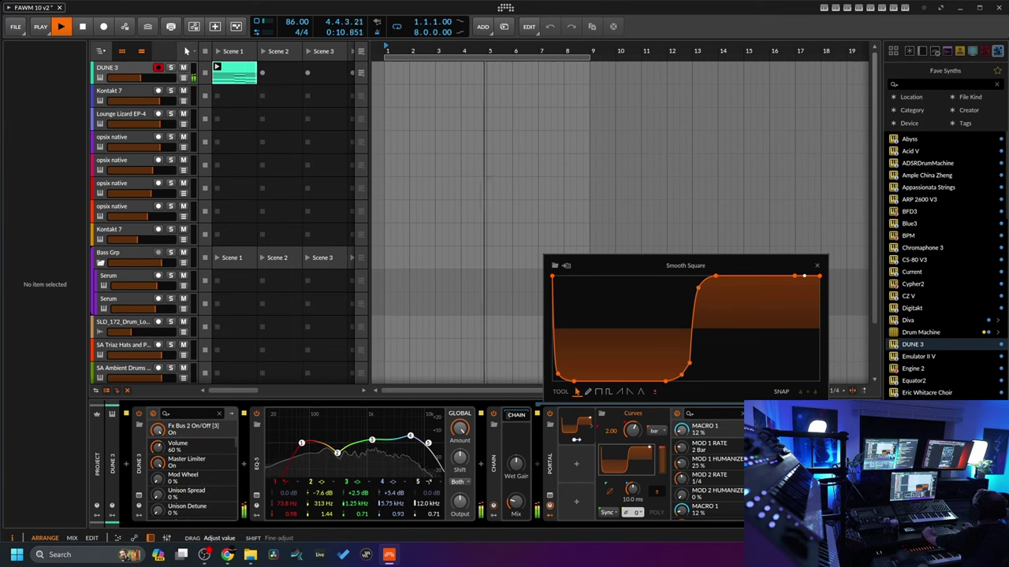
- Make the Curves modulator unipolar and reshape Smooth Square with a 25% low section and a vertical rise to 100% at mid-cycle
{"action": "left_click", "coordinate": [658, 494]}
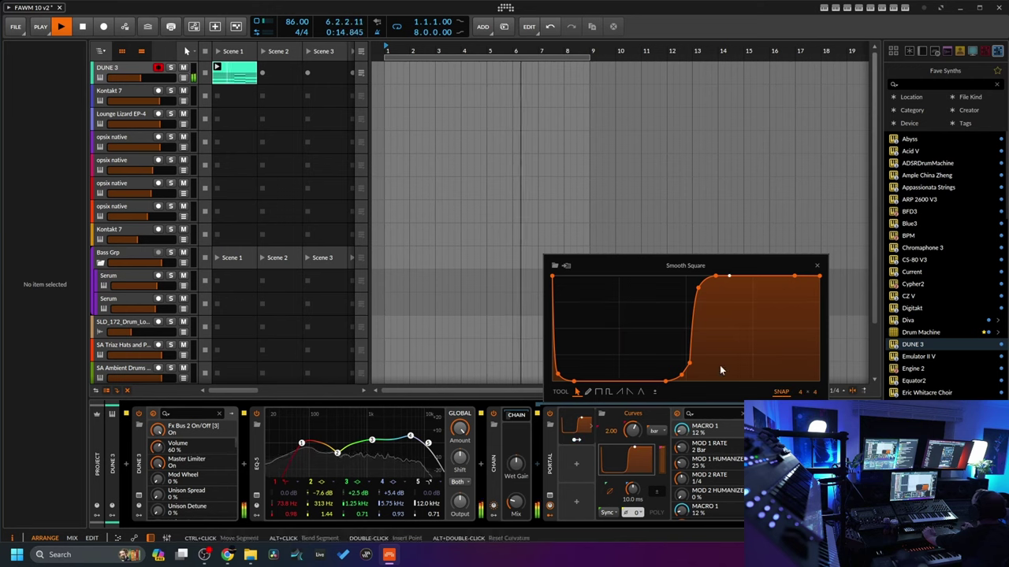
{"action": "left_click_drag", "start_coordinate": [703, 364], "coordinate": [551, 383]}
{"action": "left_click_drag", "start_coordinate": [664, 384], "coordinate": [686, 356]}
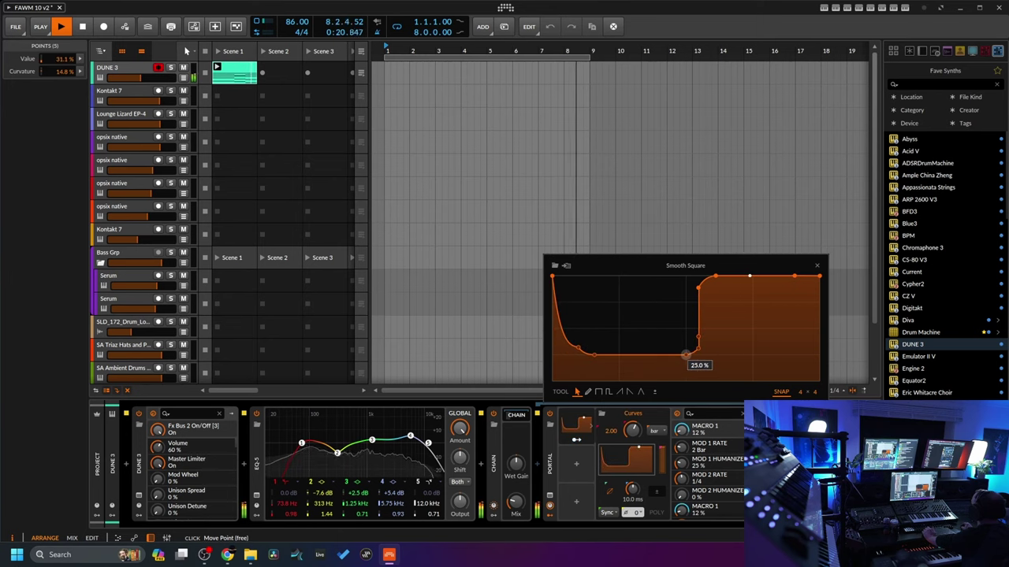
{"action": "left_click", "coordinate": [706, 353]}
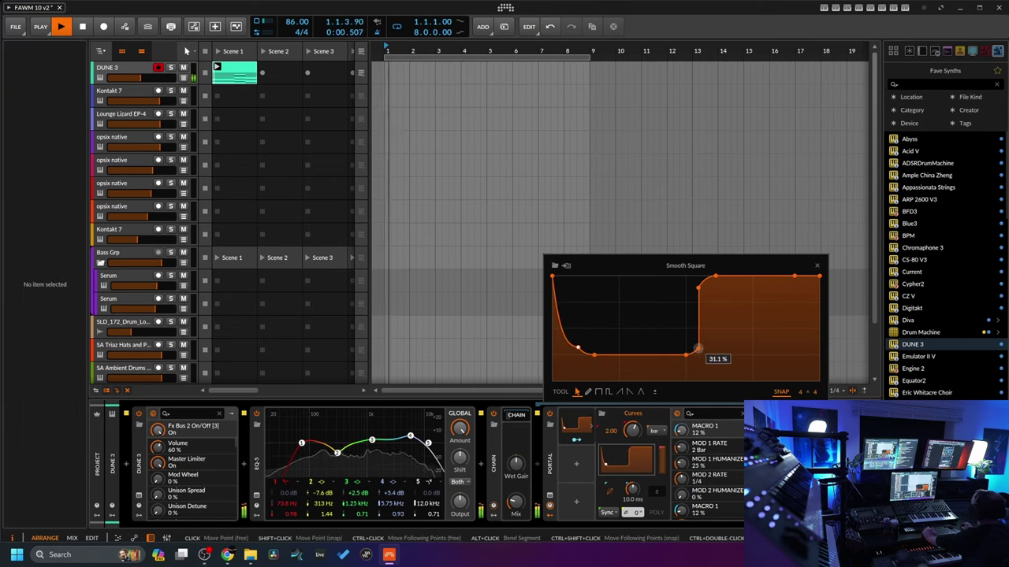
{"action": "left_click", "coordinate": [686, 354]}
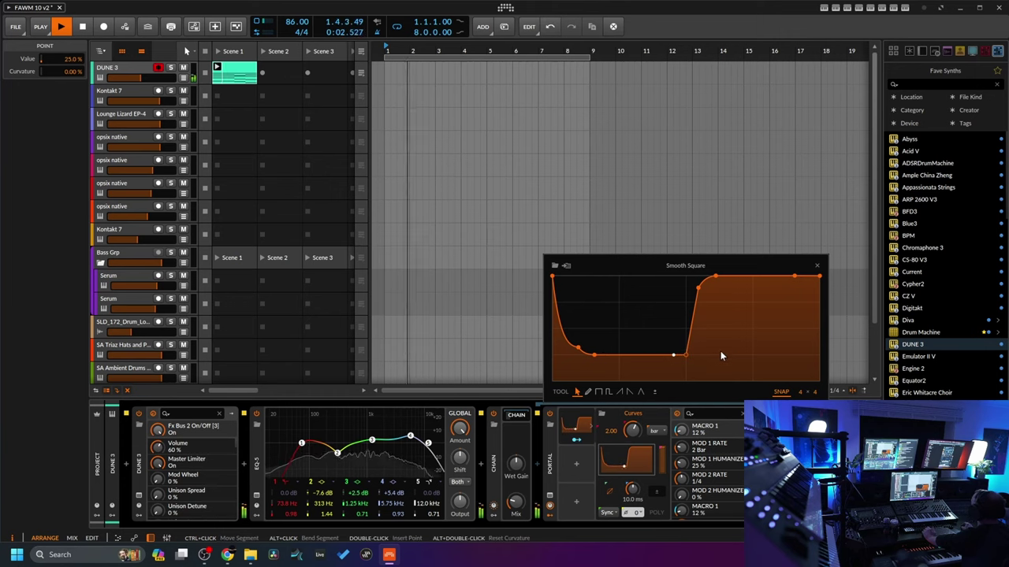
{"action": "left_click_drag", "start_coordinate": [716, 291], "coordinate": [688, 275]}
{"action": "left_click", "coordinate": [681, 299]}
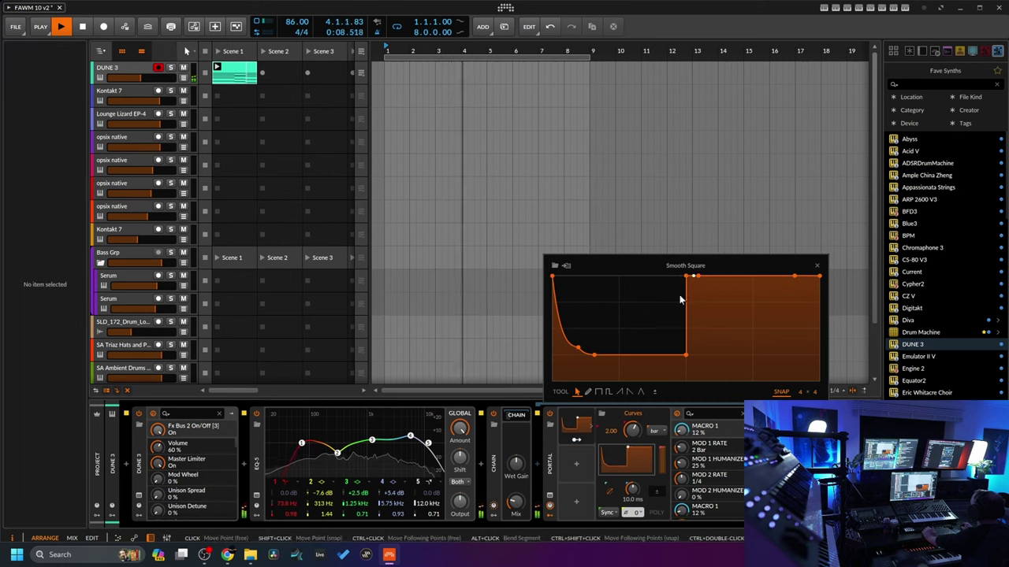
- Lower the curve's start and low section to 0% and turn the vertical rise into a bent slope starting before mid-cycle
{"action": "left_click_drag", "start_coordinate": [552, 275], "coordinate": [627, 415]}
{"action": "left_click_drag", "start_coordinate": [685, 356], "coordinate": [686, 381]}
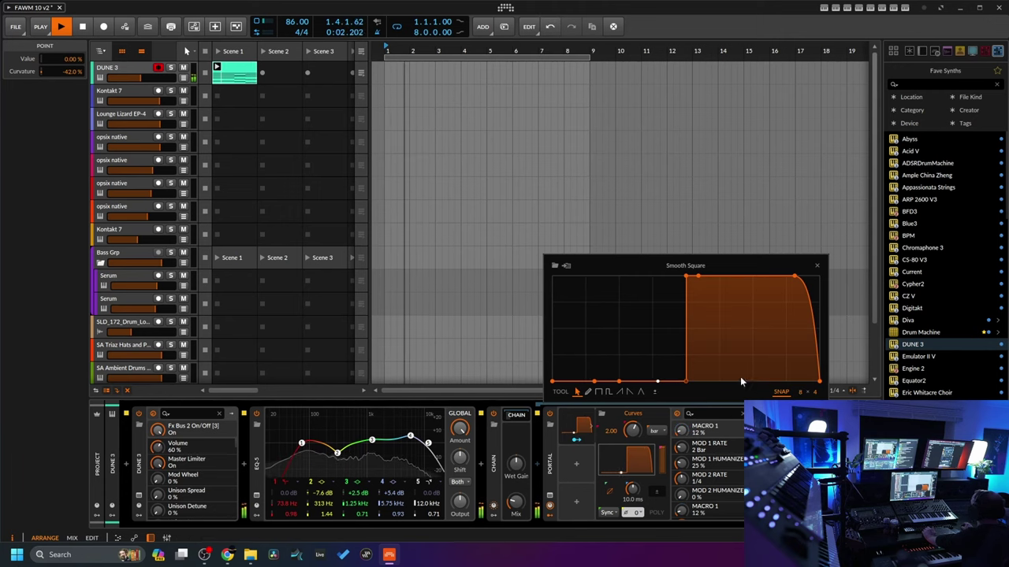
{"action": "left_click_drag", "start_coordinate": [686, 382], "coordinate": [652, 382]}
{"action": "left_click", "coordinate": [701, 281]}
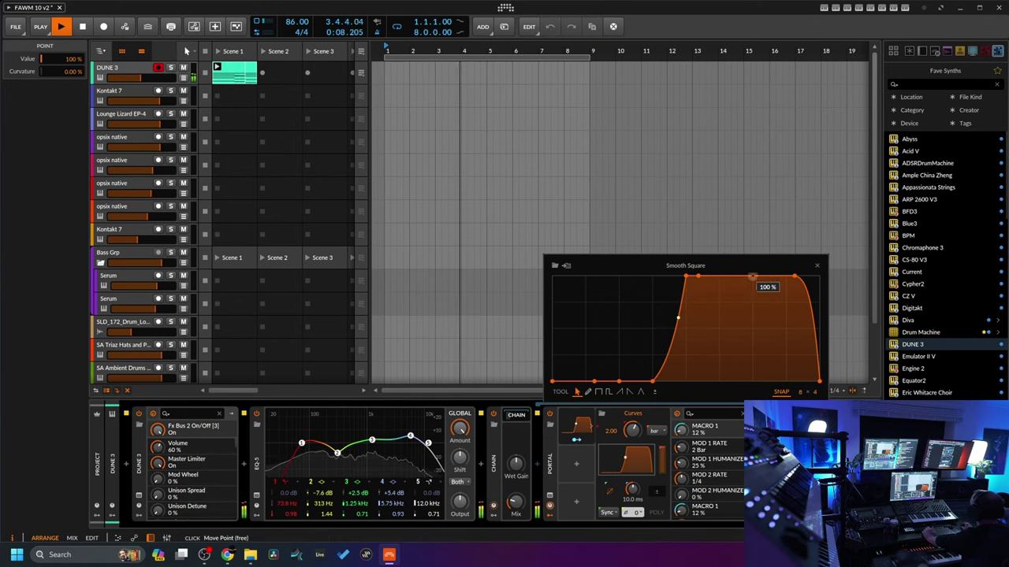
- Add a dip to 0% in the curve's second half, bend the slopes around it, and raise the end point to 90.3%
{"action": "left_click_drag", "start_coordinate": [750, 280], "coordinate": [753, 381]}
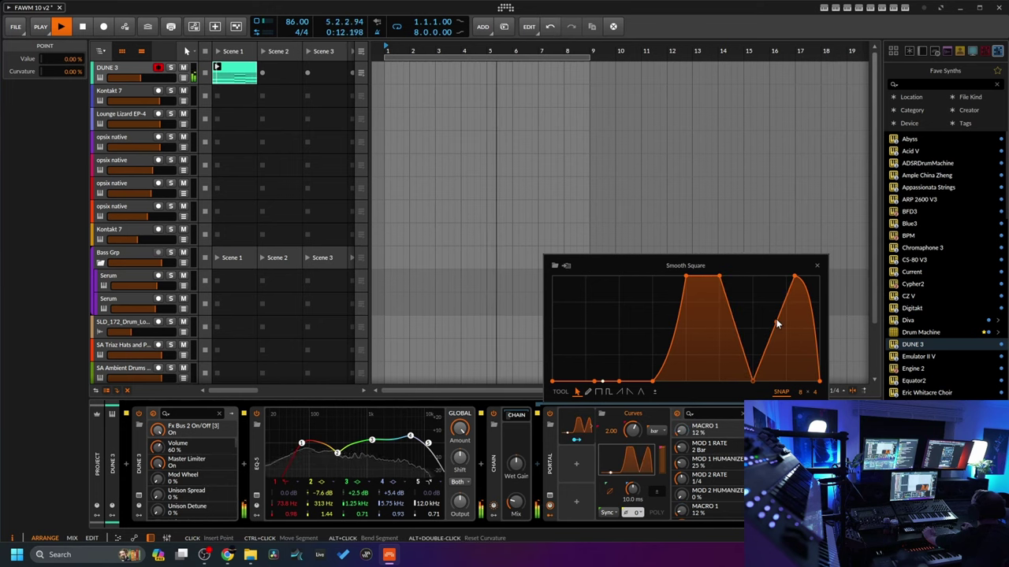
{"action": "mouse_move", "coordinate": [778, 318]}
{"action": "left_mouse_down"}
{"action": "mouse_move", "coordinate": [778, 363]}
{"action": "mouse_move", "coordinate": [778, 334]}
{"action": "left_mouse_up"}
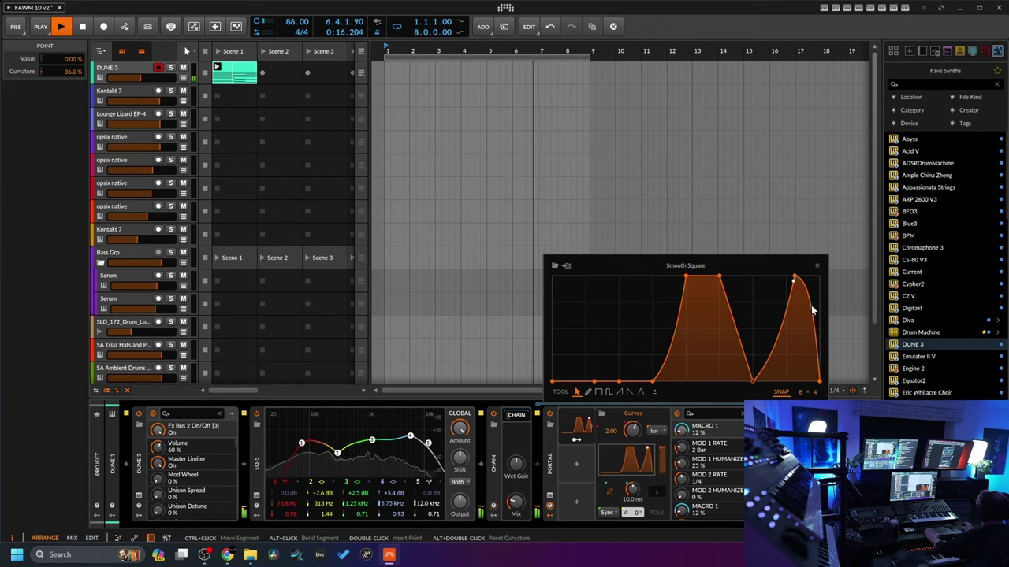
{"action": "left_click", "coordinate": [819, 306]}
{"action": "mouse_move", "coordinate": [819, 306]}
{"action": "left_mouse_down"}
{"action": "mouse_move", "coordinate": [818, 277]}
{"action": "mouse_move", "coordinate": [819, 288]}
{"action": "left_mouse_up"}
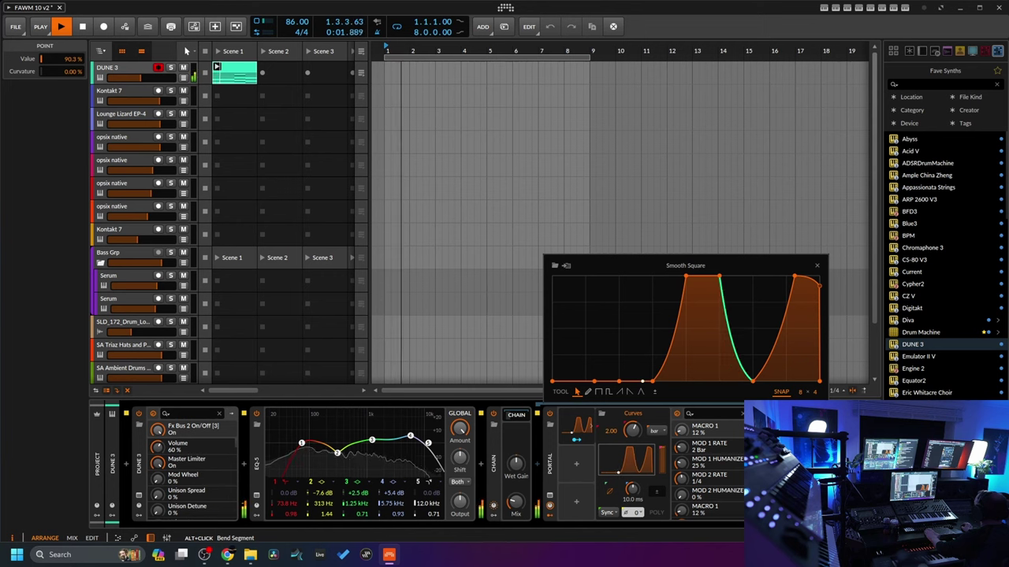
{"action": "mouse_move", "coordinate": [724, 286]}
{"action": "left_mouse_down"}
{"action": "mouse_move", "coordinate": [721, 296]}
{"action": "mouse_move", "coordinate": [720, 280]}
{"action": "mouse_move", "coordinate": [733, 277]}
{"action": "left_mouse_up"}
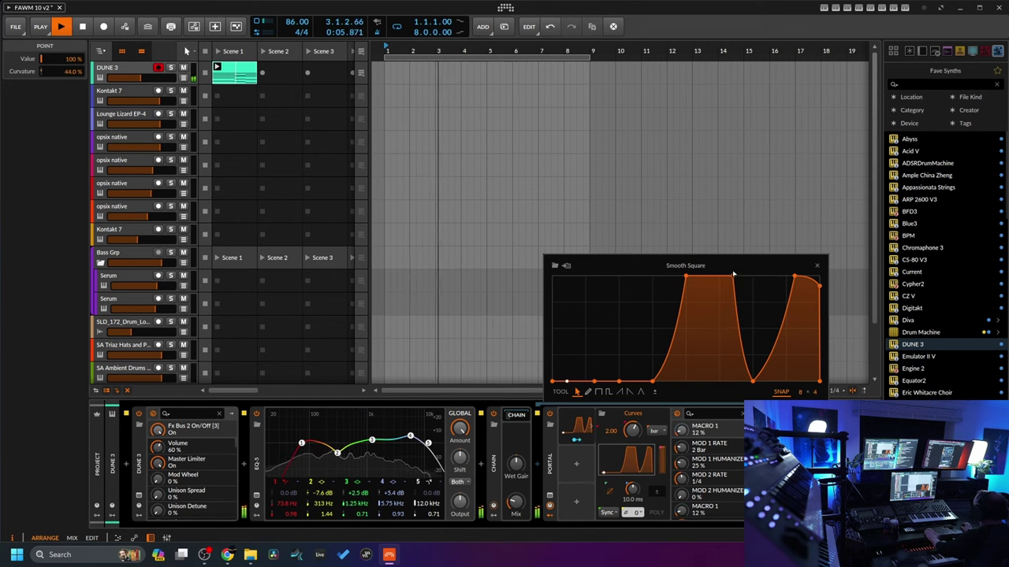
- Close the curve editor and adjust the Chain container's Mix
{"action": "left_click", "coordinate": [816, 265]}
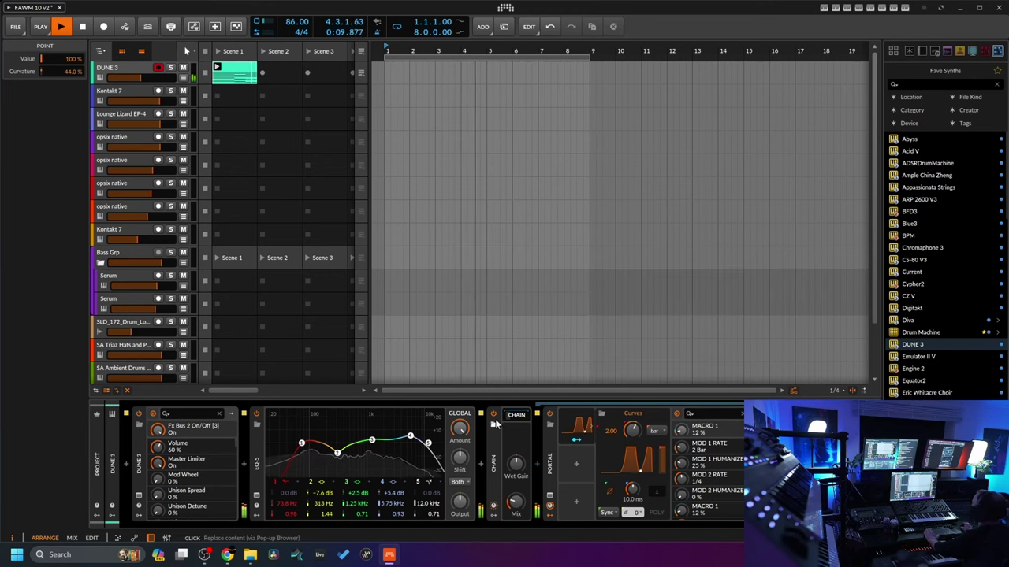
{"action": "mouse_move", "coordinate": [510, 511]}
{"action": "left_mouse_down"}
{"action": "mouse_move", "coordinate": [510, 453]}
{"action": "mouse_move", "coordinate": [510, 522]}
{"action": "left_mouse_up"}
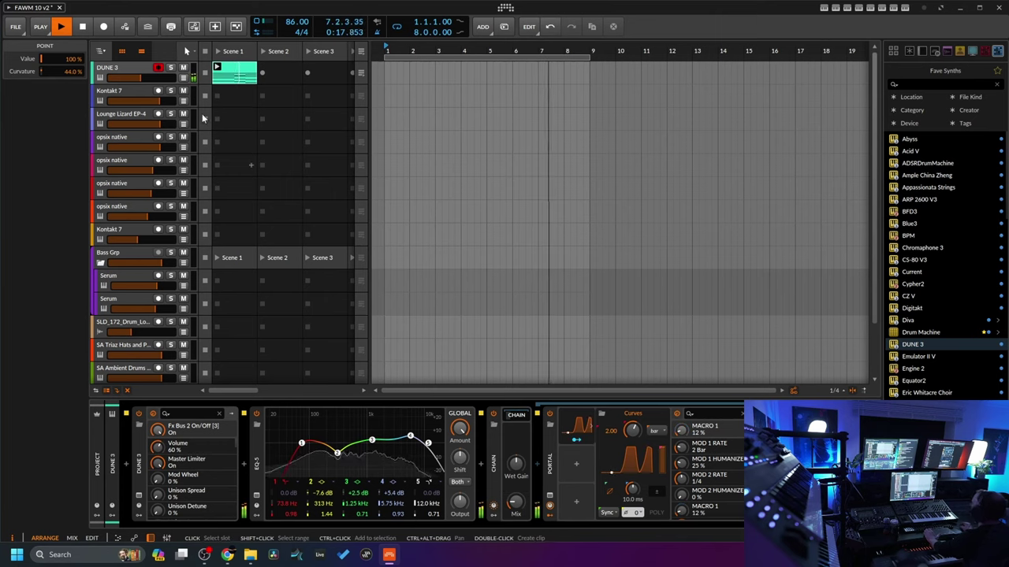
- Stop playback, save the project, and return the playhead to the start
{"action": "left_click", "coordinate": [83, 30]}
{"action": "left_click", "coordinate": [15, 26]}
{"action": "left_click", "coordinate": [31, 75]}
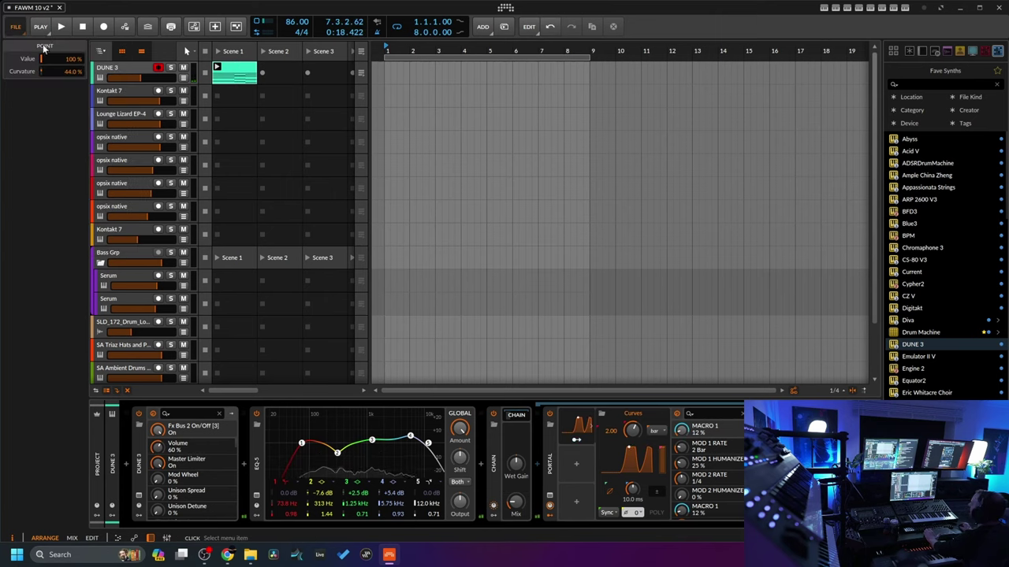
{"action": "left_click", "coordinate": [83, 27]}
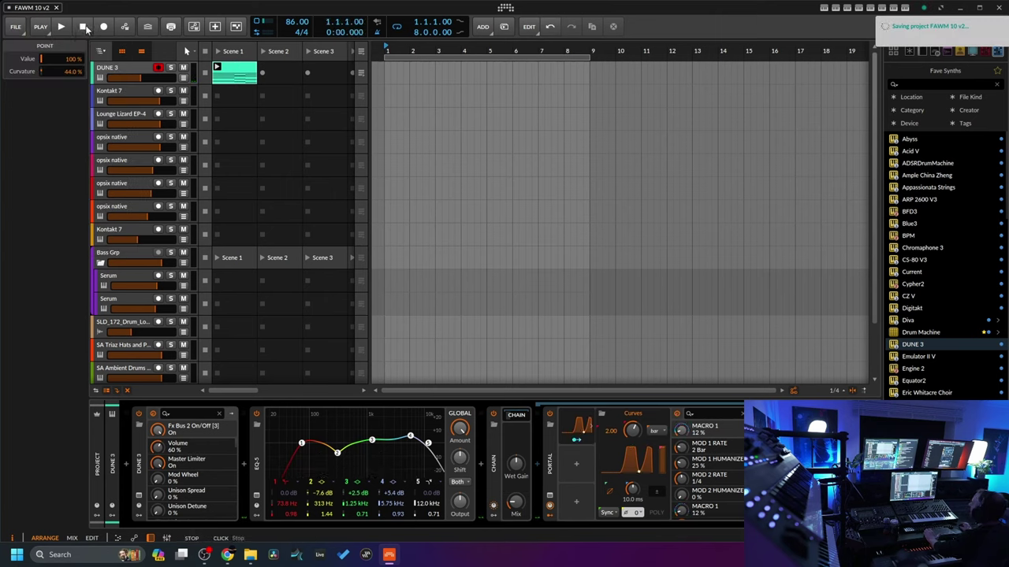
- Select the upper Kontakt 7, Lounge Lizard EP-4 and first two opsix native tracks in turn to review their sounds and devices
{"action": "left_click", "coordinate": [142, 99]}
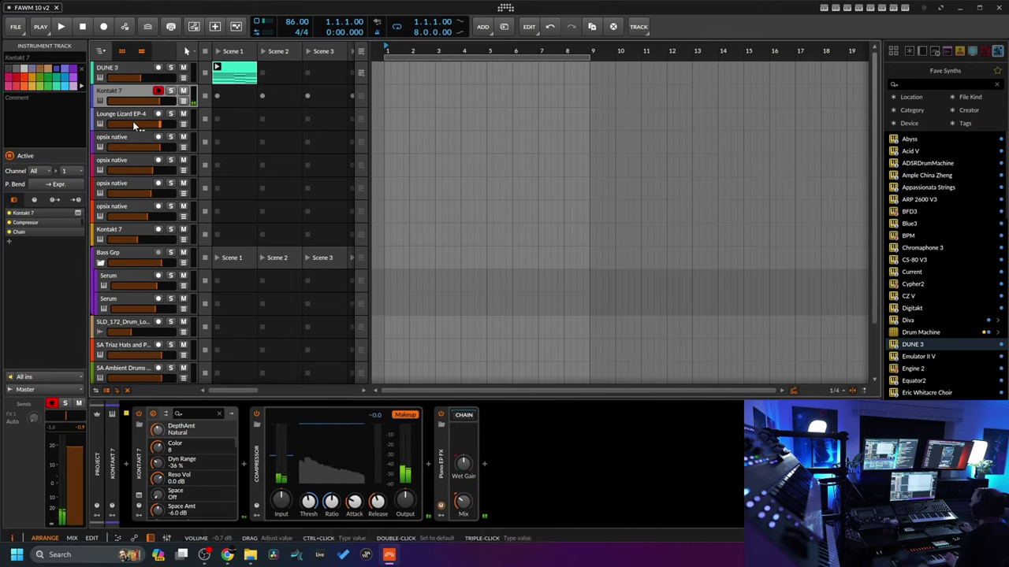
{"action": "left_click", "coordinate": [134, 117]}
{"action": "left_click", "coordinate": [127, 141]}
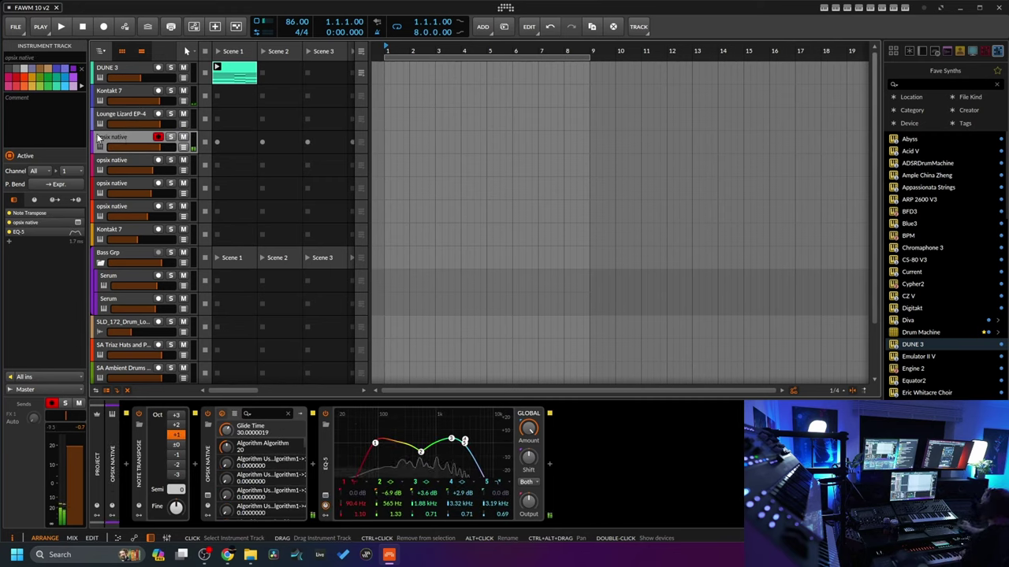
{"action": "left_click", "coordinate": [137, 163]}
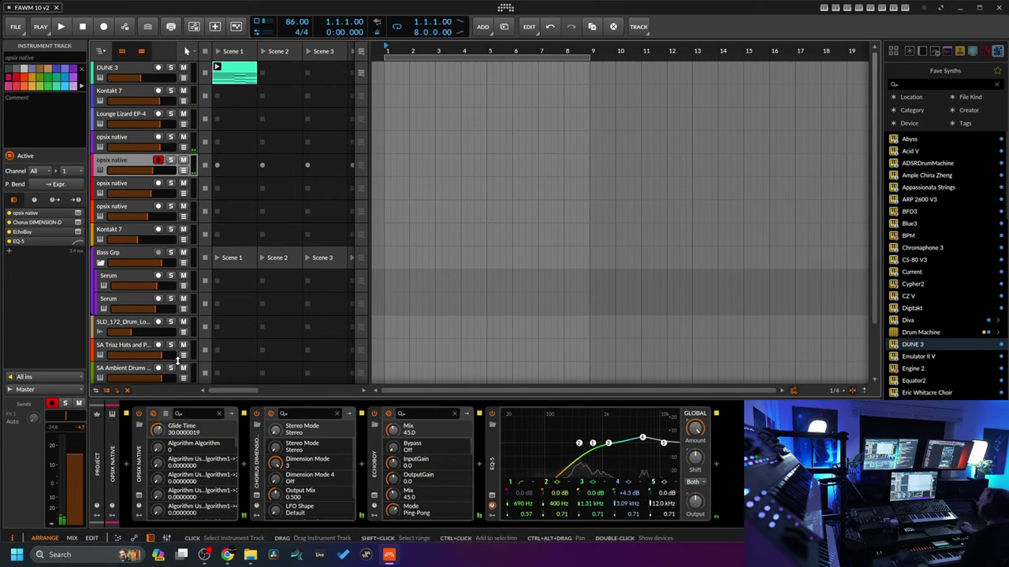
- Open the opsix native plug-in on the third opsix track and browse the presets in its second User bank
{"action": "left_click", "coordinate": [118, 184]}
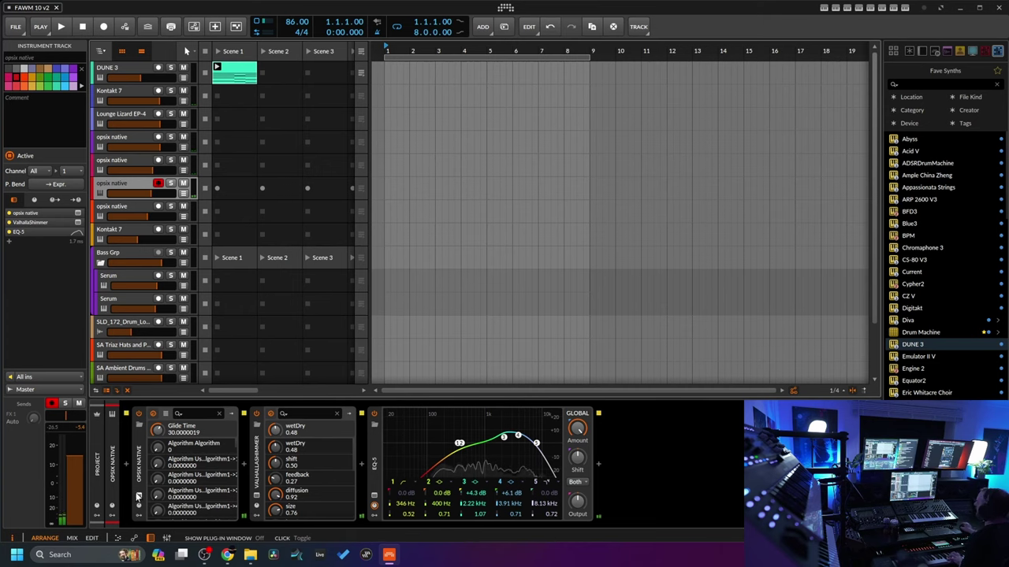
{"action": "left_click", "coordinate": [138, 497]}
{"action": "left_click", "coordinate": [467, 88]}
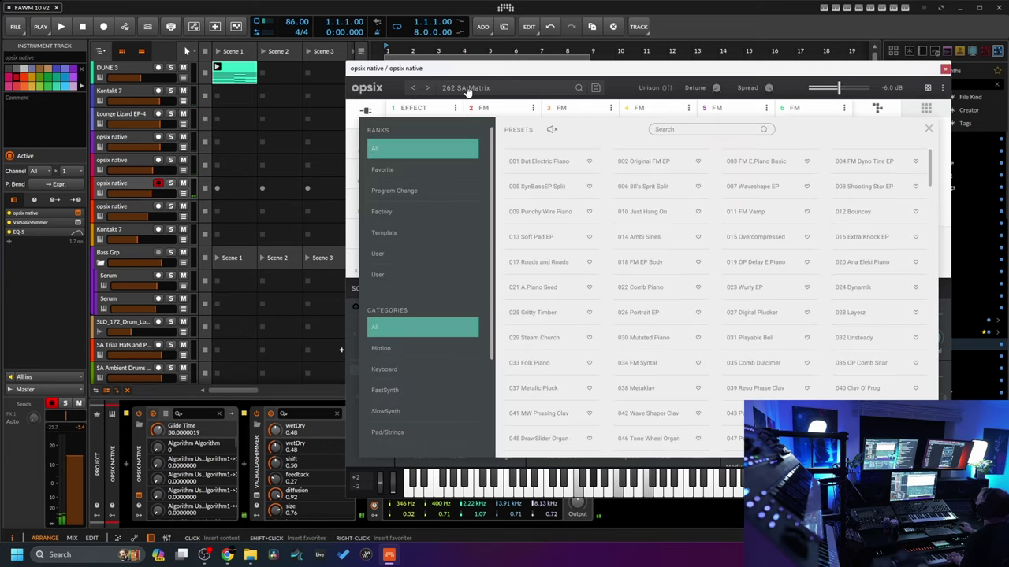
{"action": "left_click", "coordinate": [379, 278]}
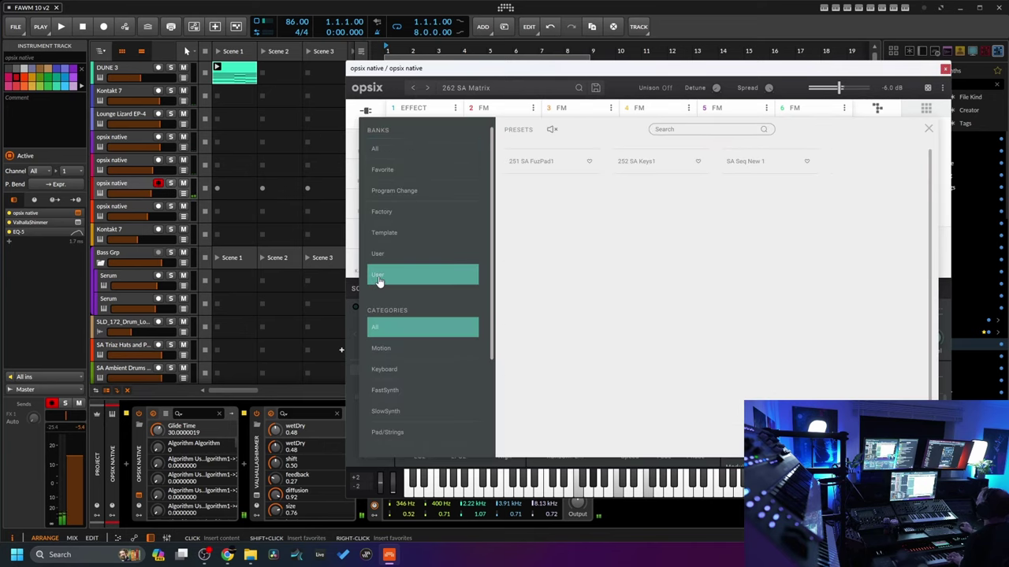
- Load the 264 SA Bonepad preset from the first User bank and close the opsix native plug-in
{"action": "left_click", "coordinate": [381, 254]}
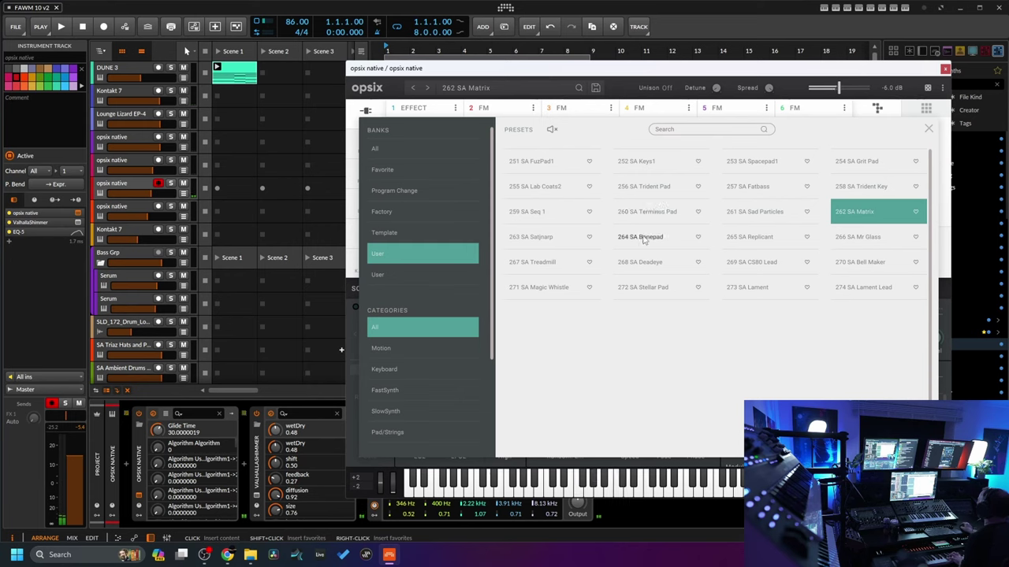
{"action": "left_click", "coordinate": [644, 237]}
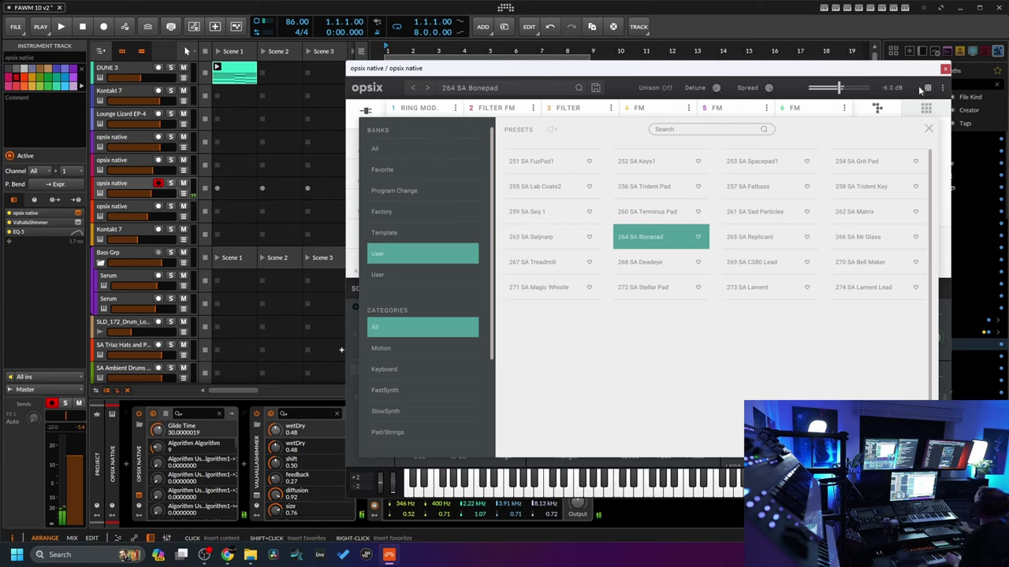
{"action": "left_click", "coordinate": [929, 131]}
{"action": "left_click", "coordinate": [945, 68]}
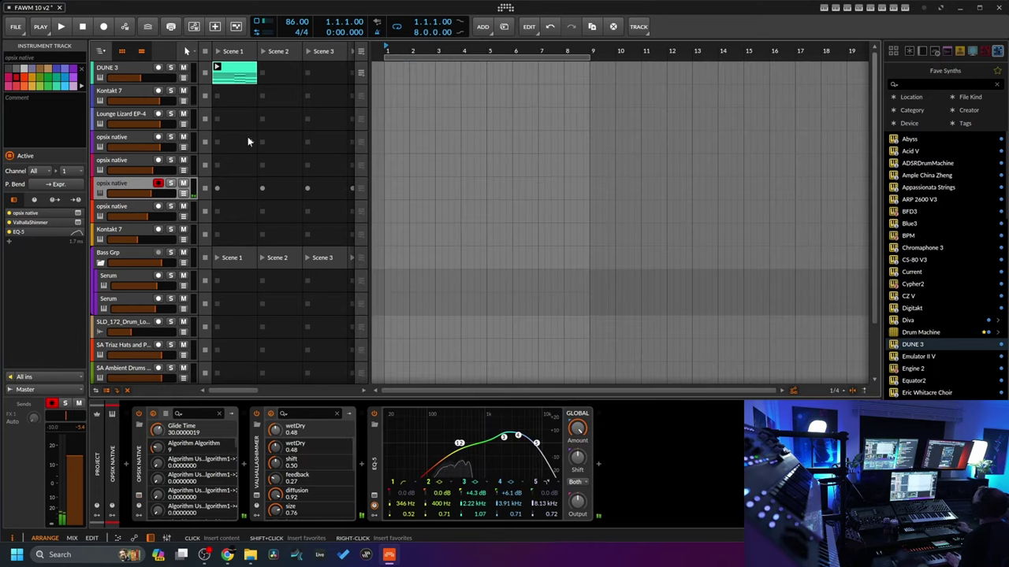
- Move the third opsix native track directly below DUNE 3 and briefly play the song to rehearse a part
{"action": "left_click", "coordinate": [126, 72]}
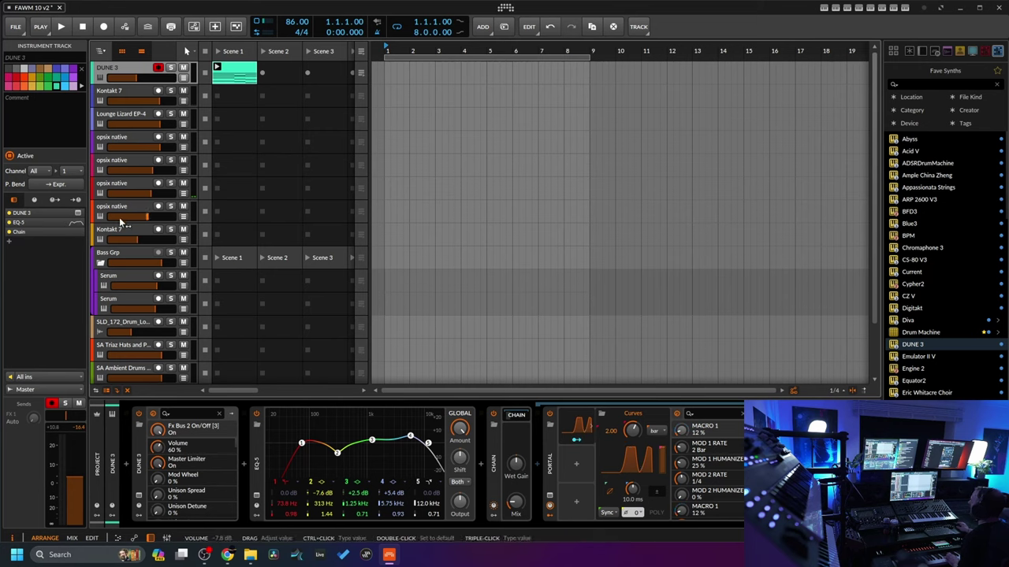
{"action": "left_click_drag", "start_coordinate": [131, 185], "coordinate": [136, 82]}
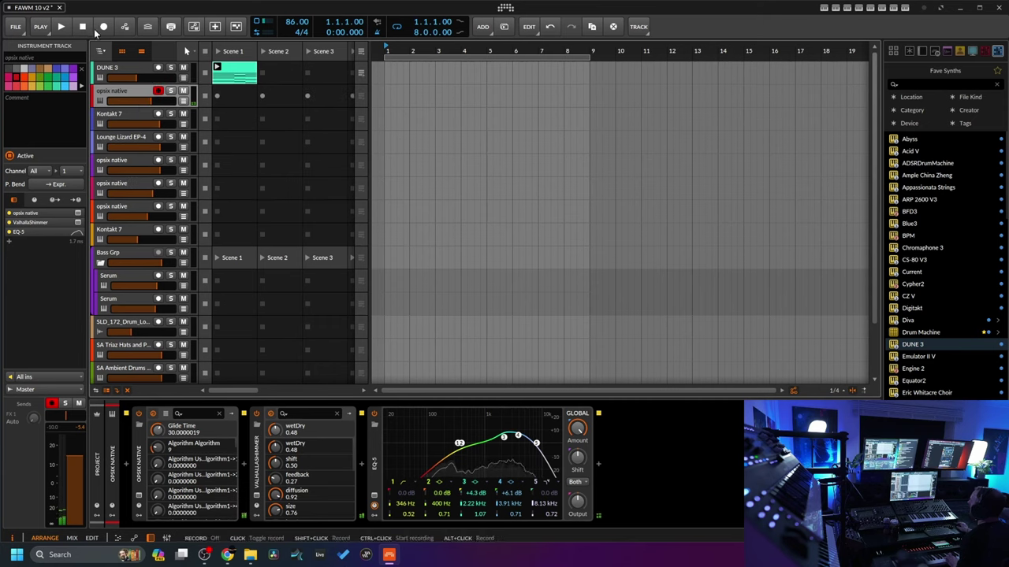
{"action": "left_click", "coordinate": [62, 27]}
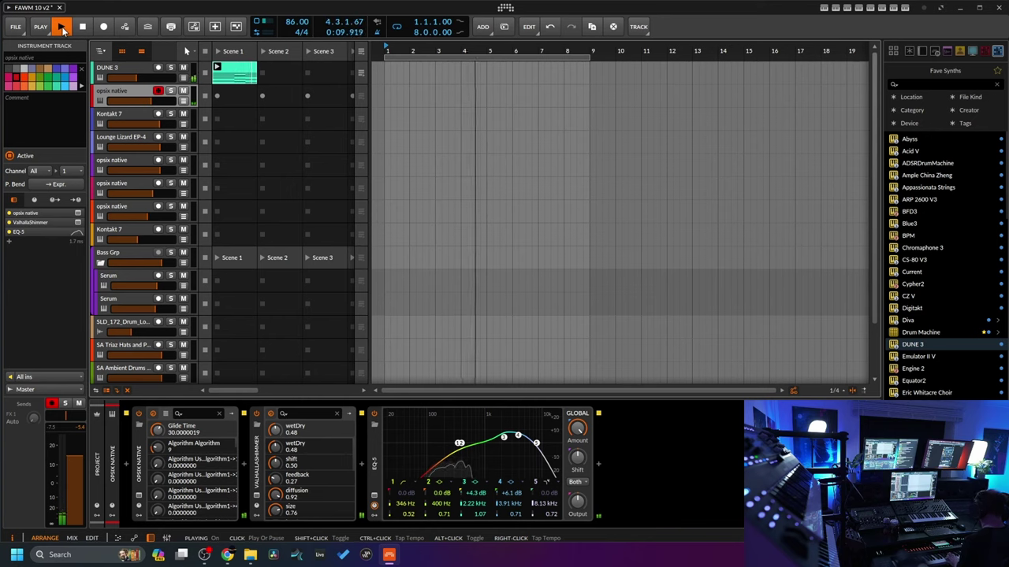
{"action": "left_click", "coordinate": [87, 31]}
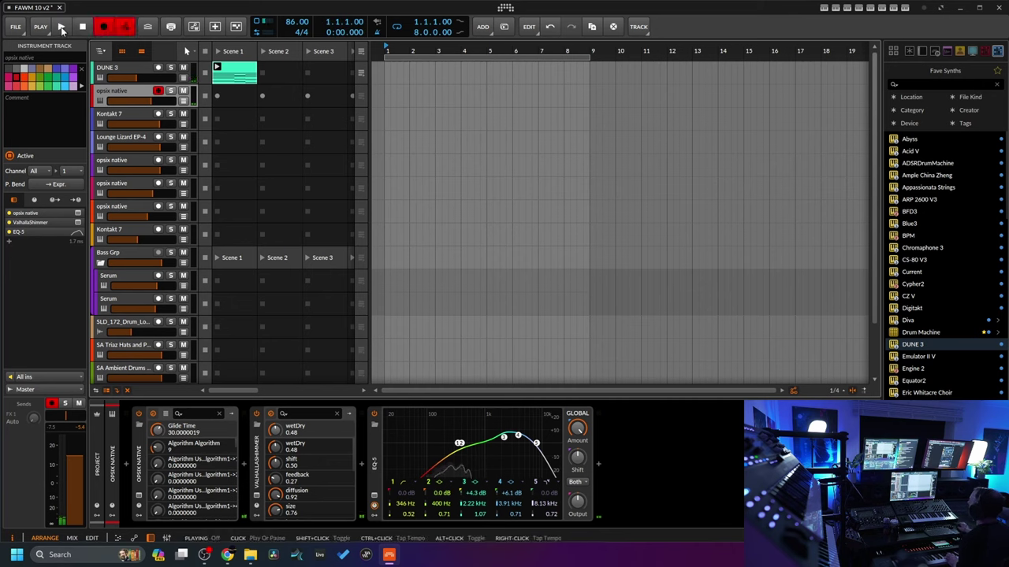
- Record a chord clip into the Scene 1 slot of the opsix native track below DUNE 3 and end the recording
{"action": "left_click", "coordinate": [218, 96]}
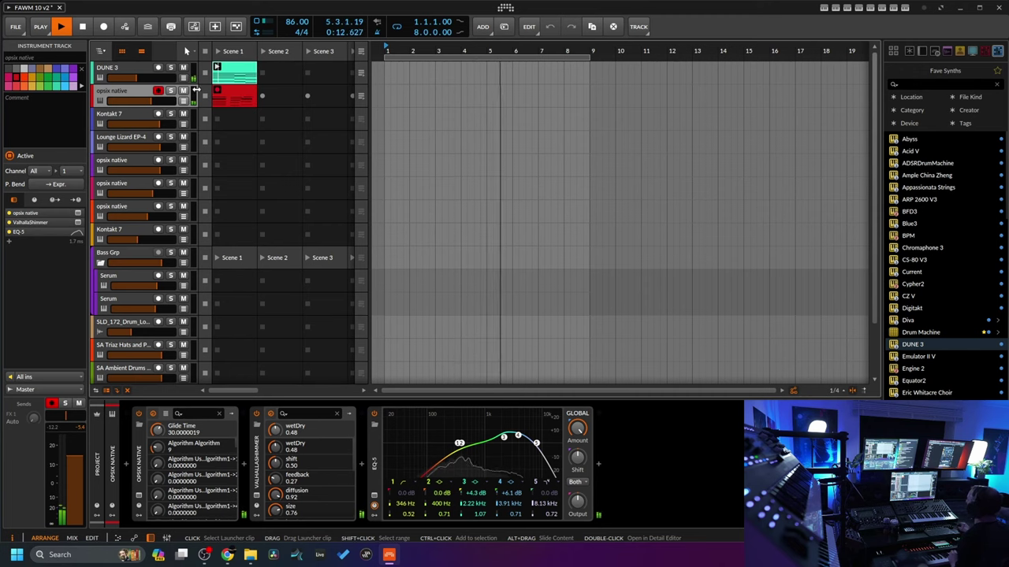
{"action": "key", "text": "space"}
{"action": "left_click", "coordinate": [218, 89]}
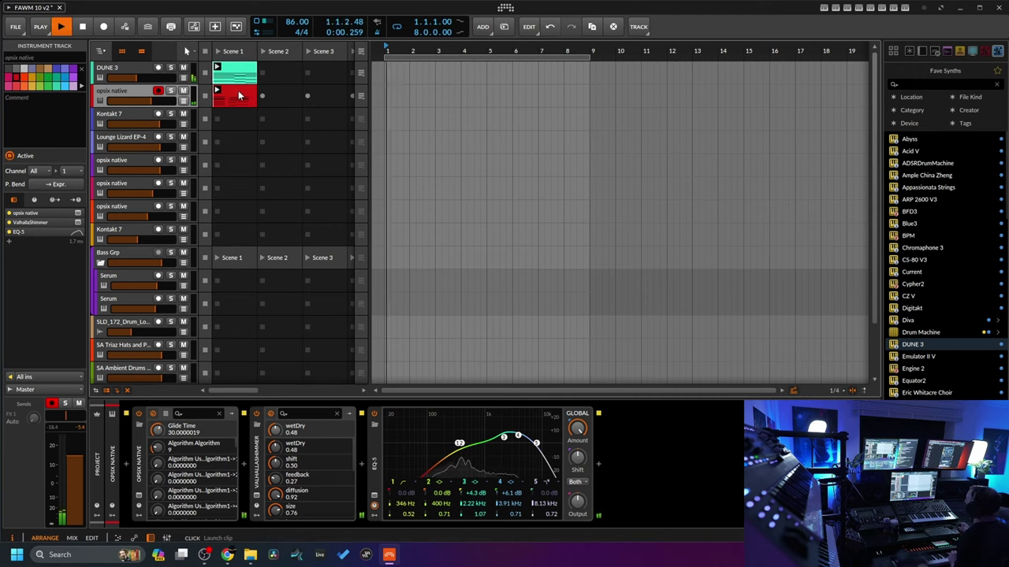
- Tidy the opsix clip's last two chords, extending the lower notes to 3.4.4 and starting the C4 note there with length 1.0.1.00
{"action": "double_click", "coordinate": [239, 95]}
{"action": "left_click_drag", "start_coordinate": [617, 211], "coordinate": [536, 364]}
{"action": "left_click_drag", "start_coordinate": [578, 240], "coordinate": [566, 240]}
{"action": "left_click", "coordinate": [429, 384]}
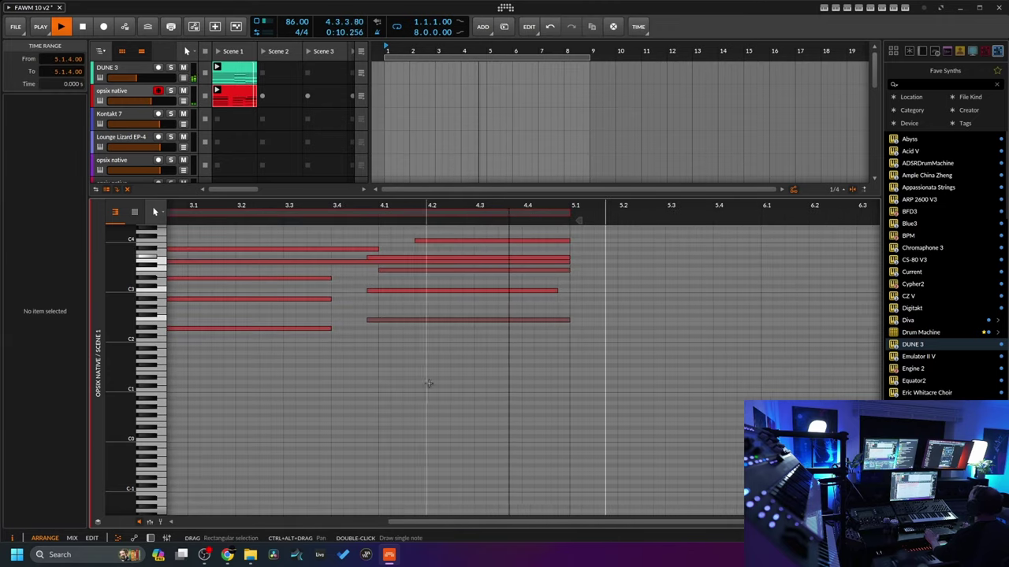
{"action": "left_click_drag", "start_coordinate": [343, 339], "coordinate": [365, 300]}
{"action": "left_click_drag", "start_coordinate": [415, 241], "coordinate": [361, 245]}
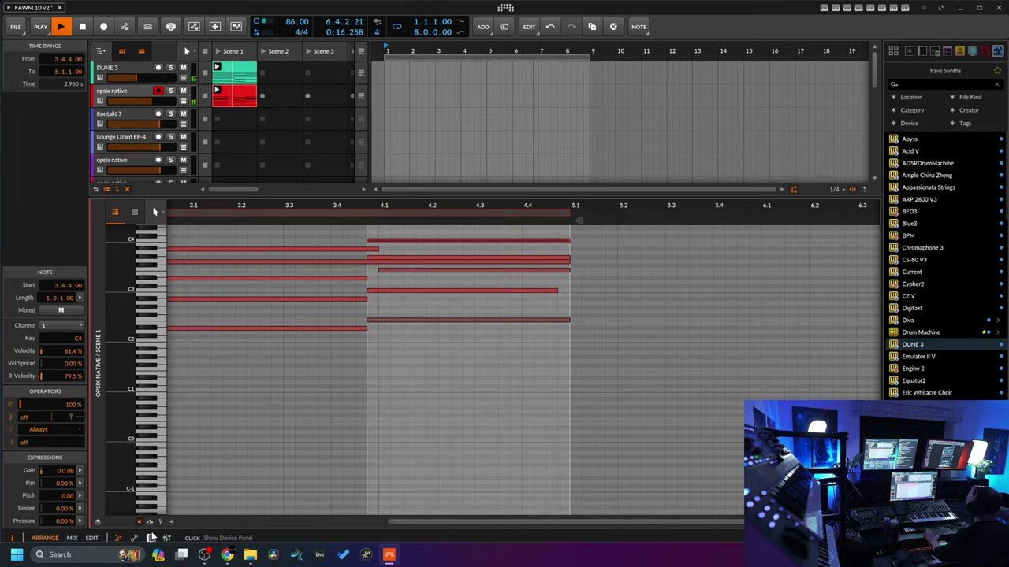
{"action": "key", "text": "d"}
{"action": "left_click", "coordinate": [147, 93]}
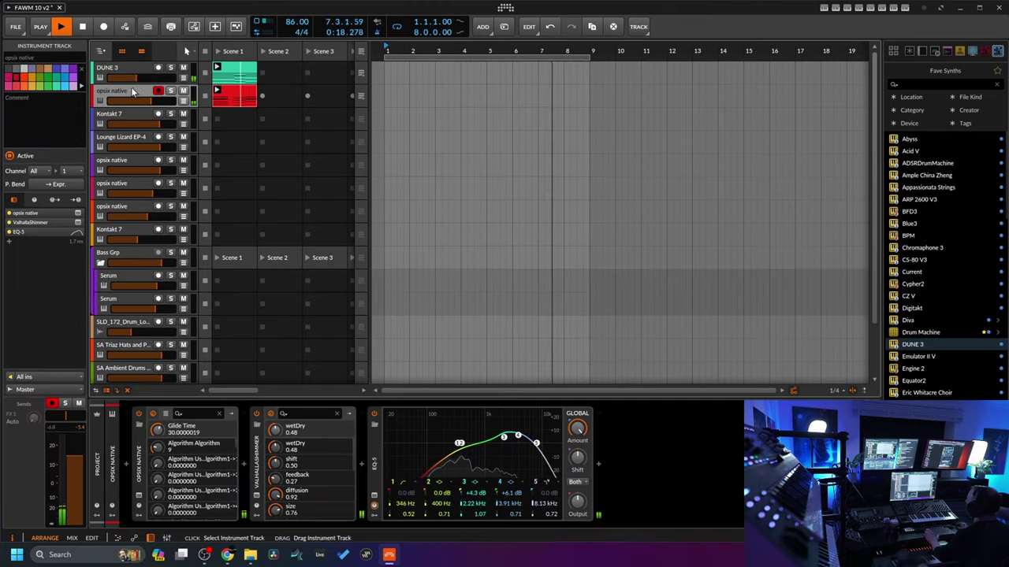
- Lower the Lounge Lizard EP-4 track's volume to -9.0 dB and record an arpeggio clip into its Scene 1 slot
{"action": "left_click", "coordinate": [123, 139]}
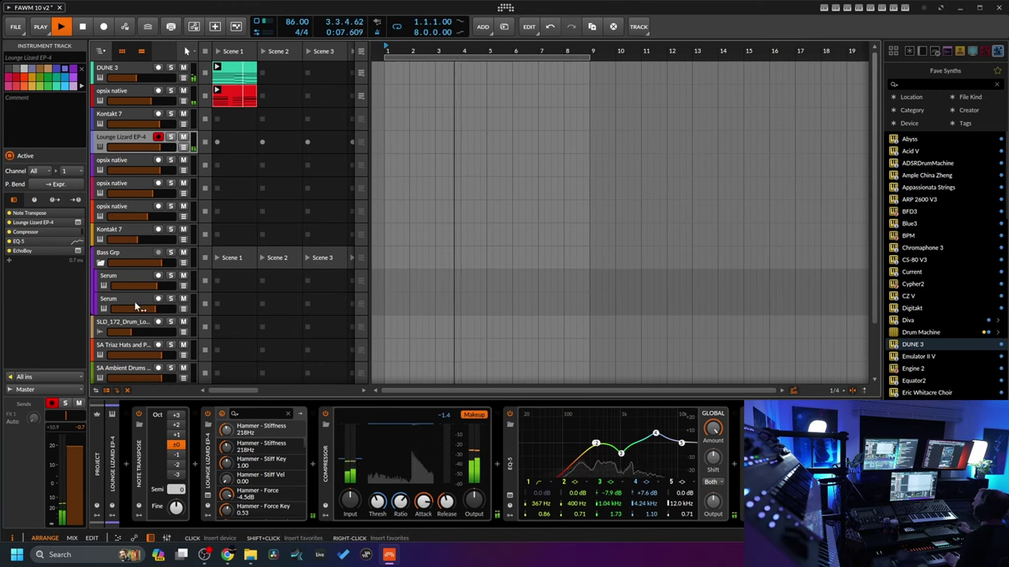
{"action": "left_click_drag", "start_coordinate": [70, 453], "coordinate": [69, 465]}
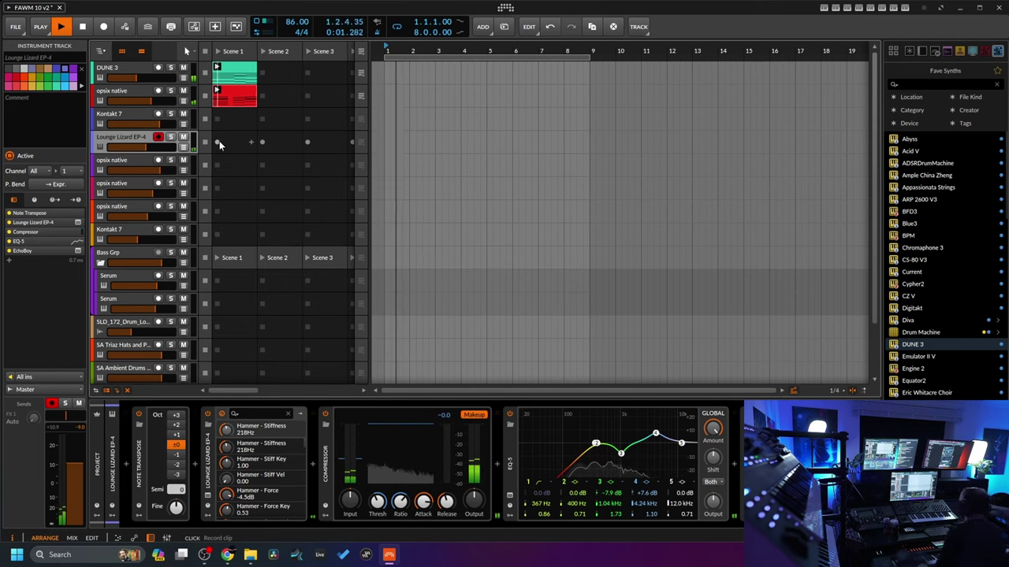
{"action": "left_click", "coordinate": [40, 26]}
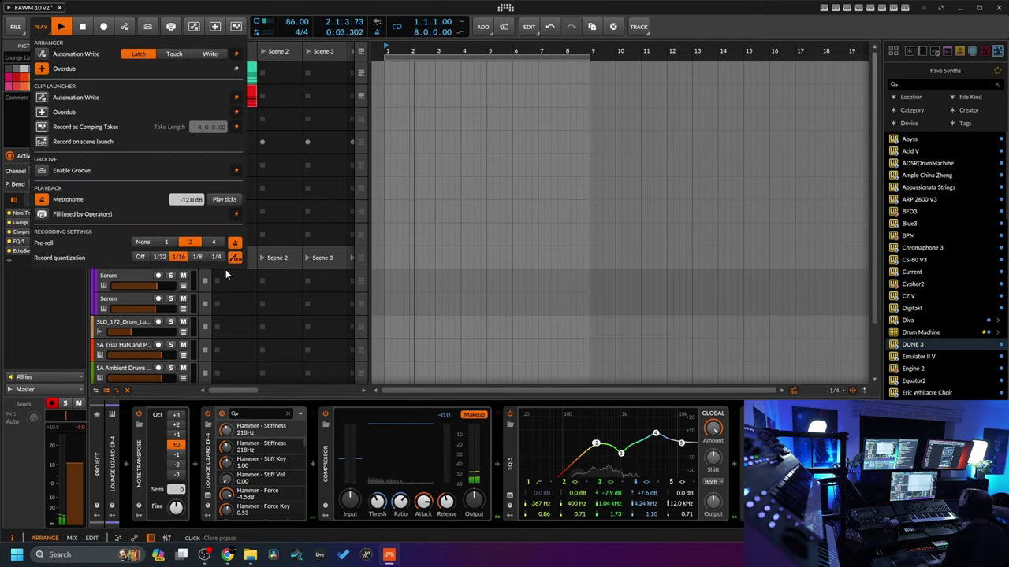
{"action": "left_click", "coordinate": [52, 305]}
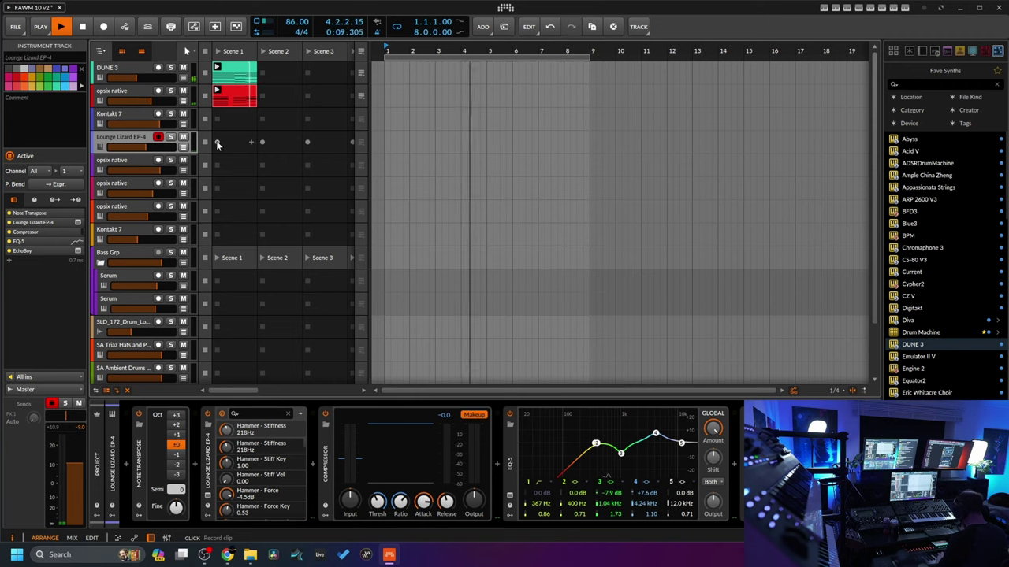
{"action": "left_click", "coordinate": [217, 143]}
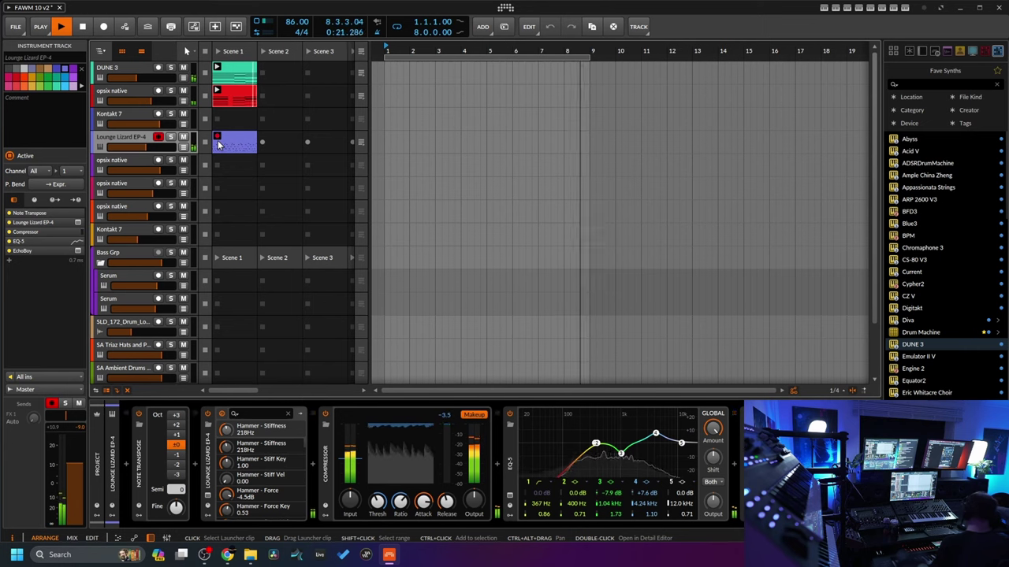
{"action": "left_click", "coordinate": [218, 138]}
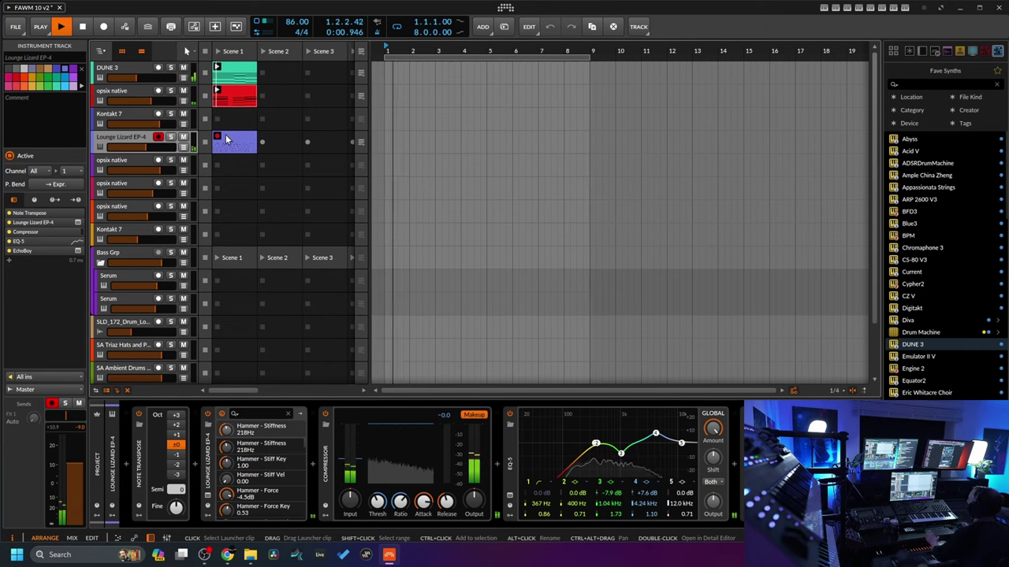
- Set the Lounge Lizard clip's loop to start at 3.1.1.00 with length 1.2.0.00 and consolidate the clip
{"action": "double_click", "coordinate": [222, 141]}
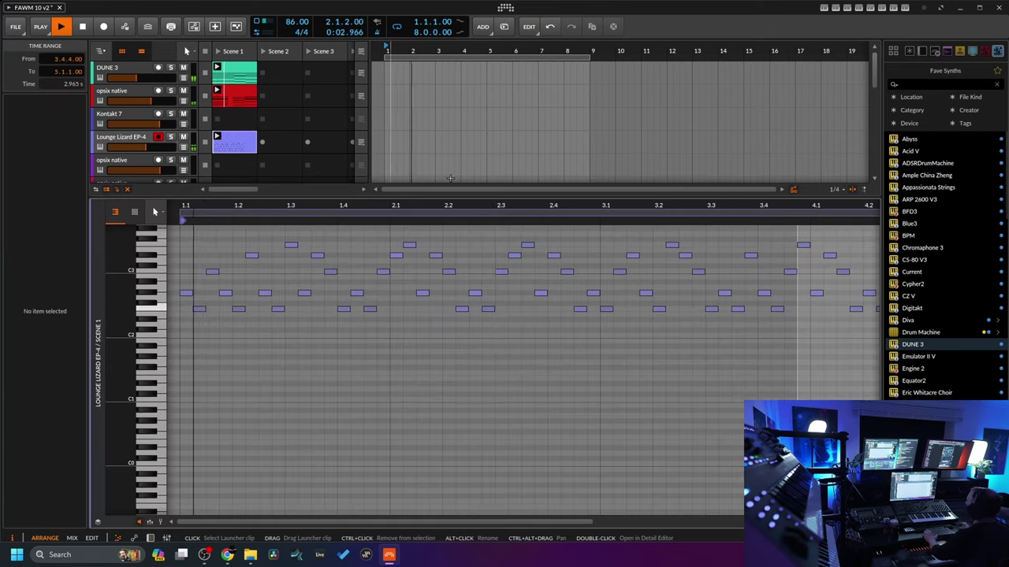
{"action": "left_click_drag", "start_coordinate": [310, 211], "coordinate": [215, 208]}
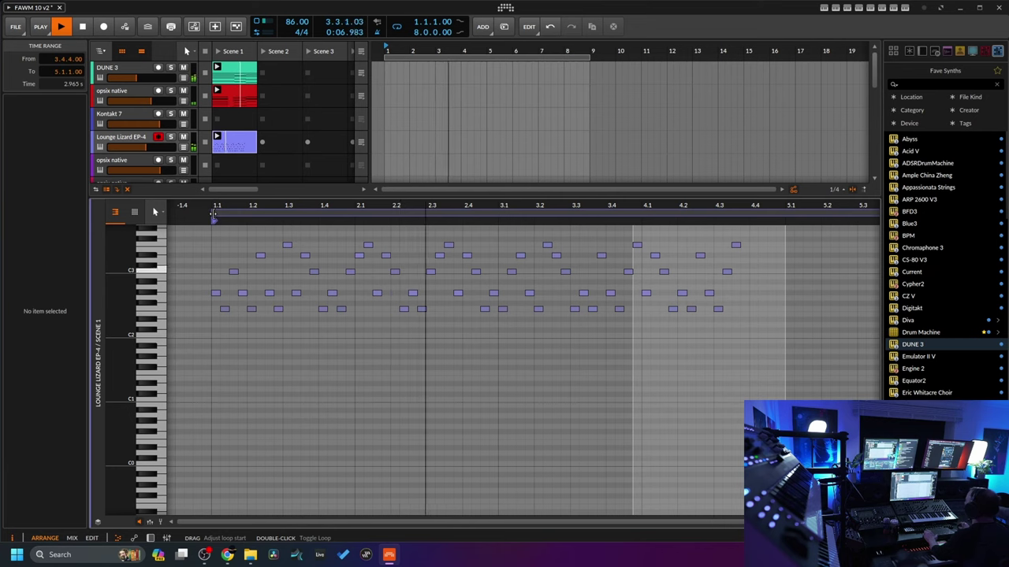
{"action": "left_click_drag", "start_coordinate": [214, 214], "coordinate": [776, 206]}
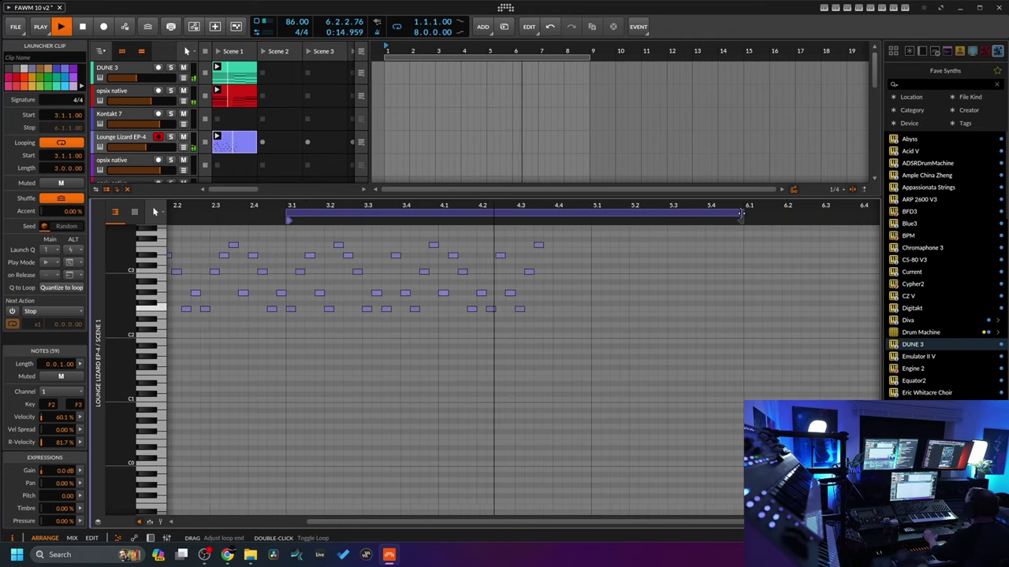
{"action": "left_click_drag", "start_coordinate": [747, 215], "coordinate": [535, 221]}
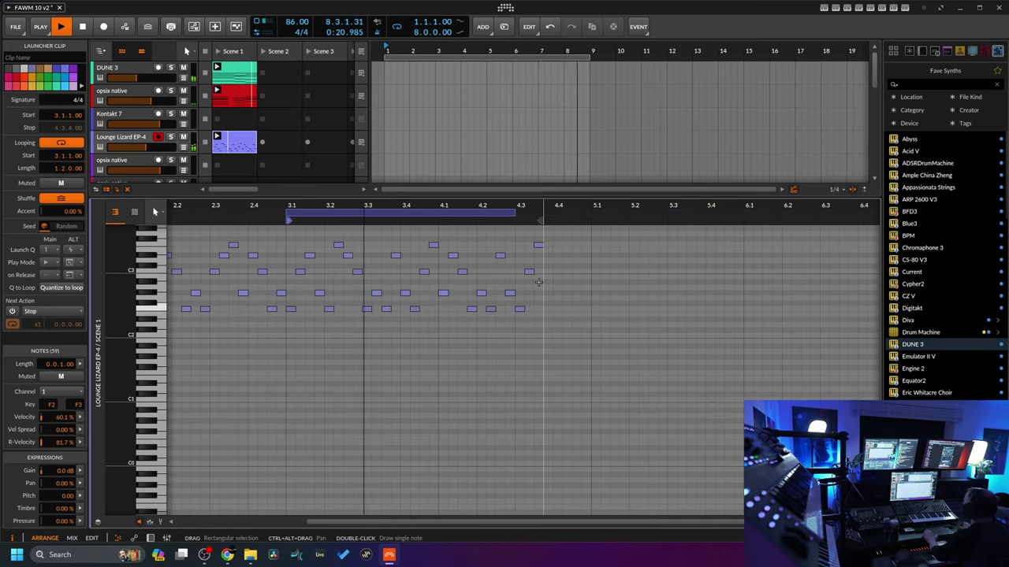
{"action": "left_click", "coordinate": [150, 538]}
{"action": "right_click", "coordinate": [230, 139]}
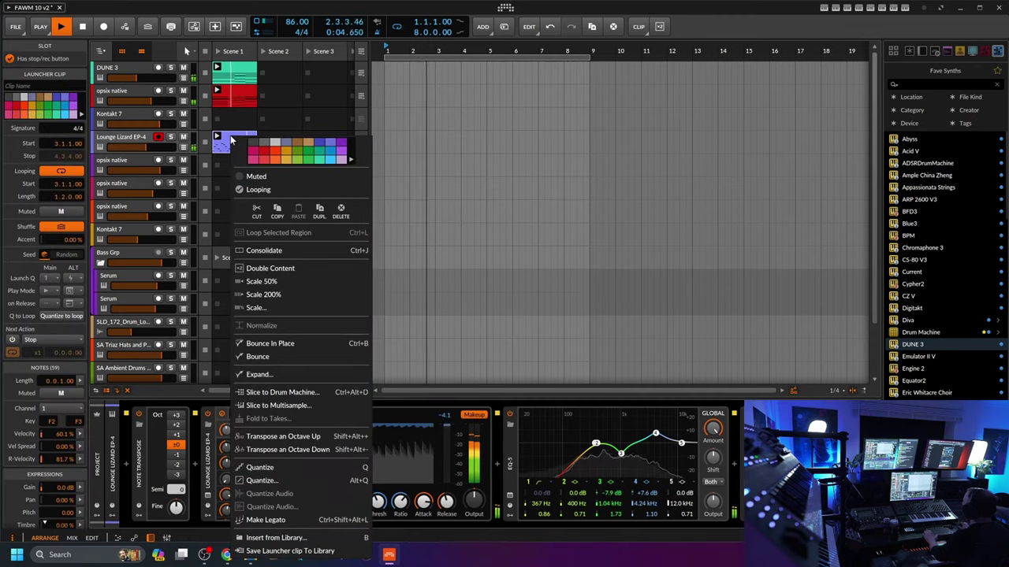
{"action": "left_click", "coordinate": [219, 143]}
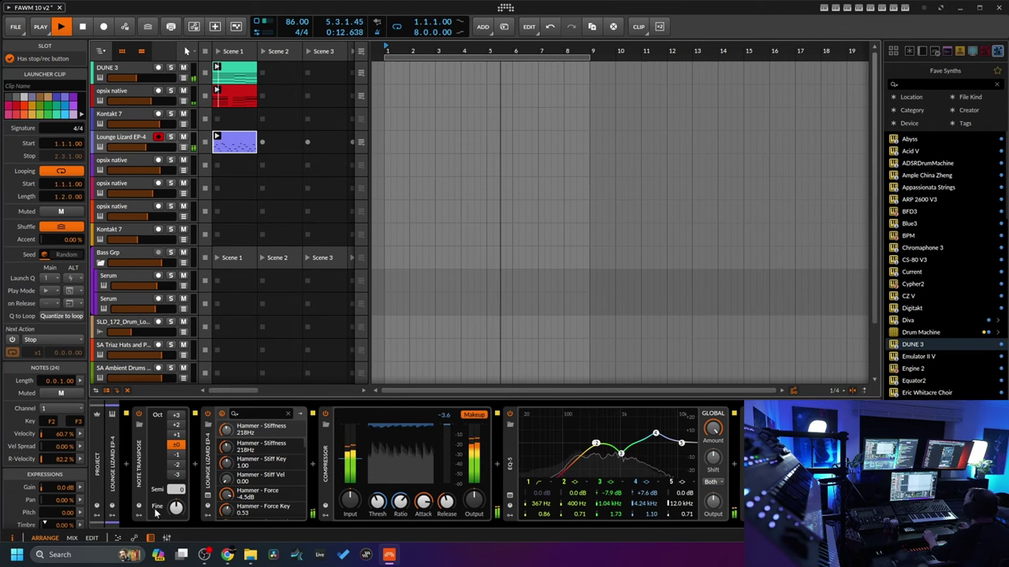
- Set the compressor ratio in the Lounge Lizard EP-4 plug-in to 1.36, close it, and save the project
{"action": "left_click", "coordinate": [208, 473]}
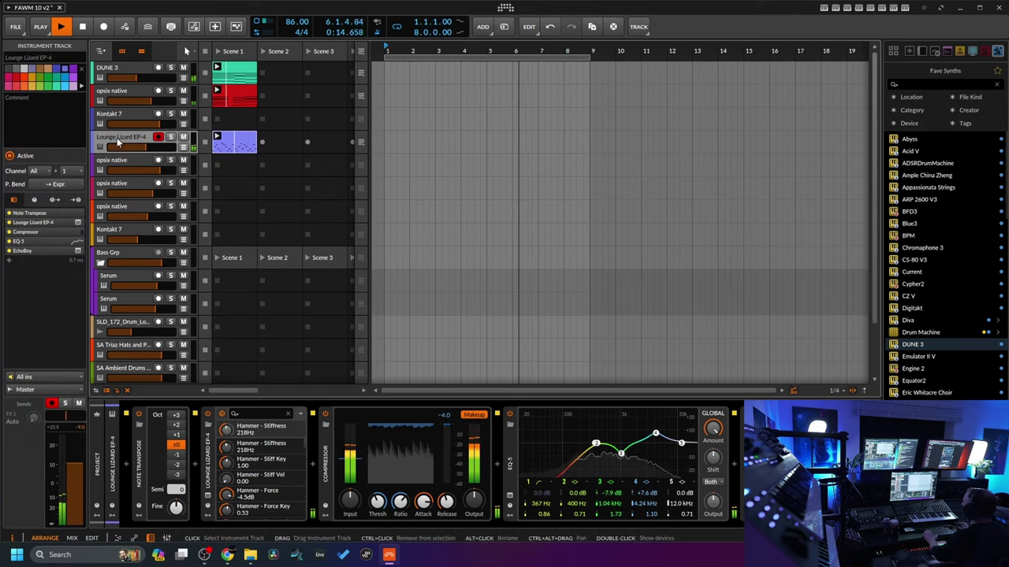
{"action": "left_click", "coordinate": [210, 498]}
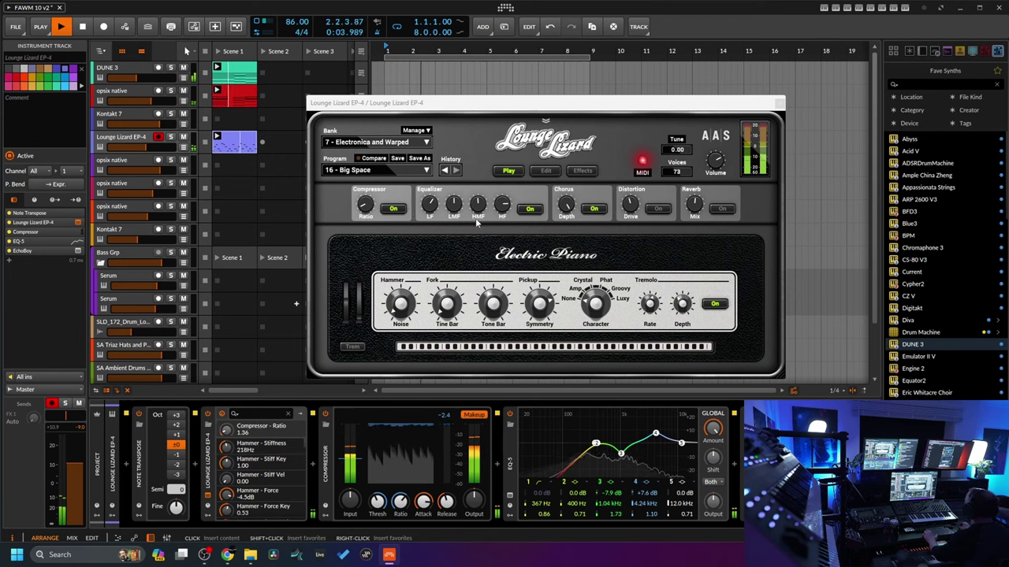
{"action": "left_click", "coordinate": [779, 106]}
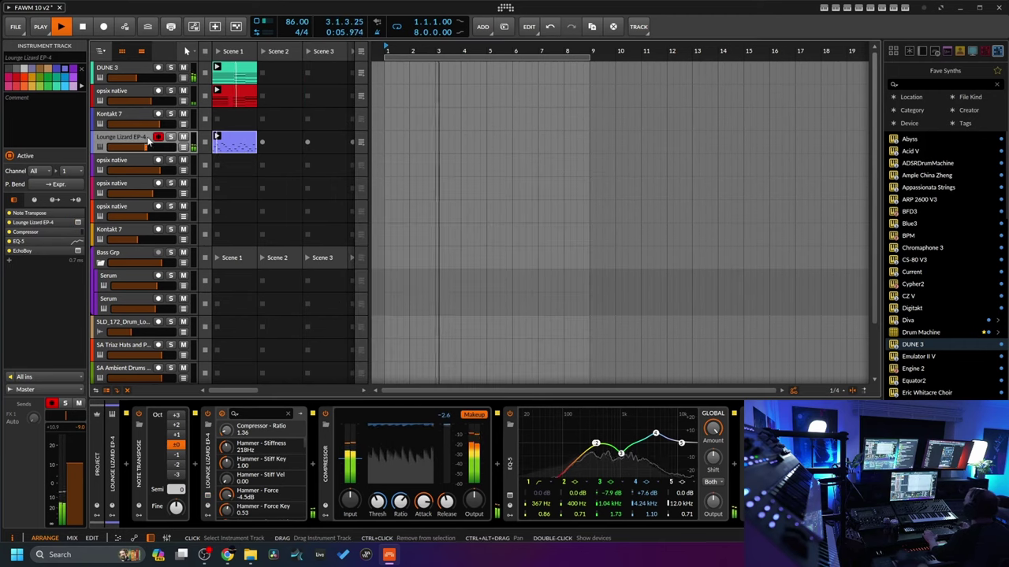
{"action": "left_click", "coordinate": [15, 26]}
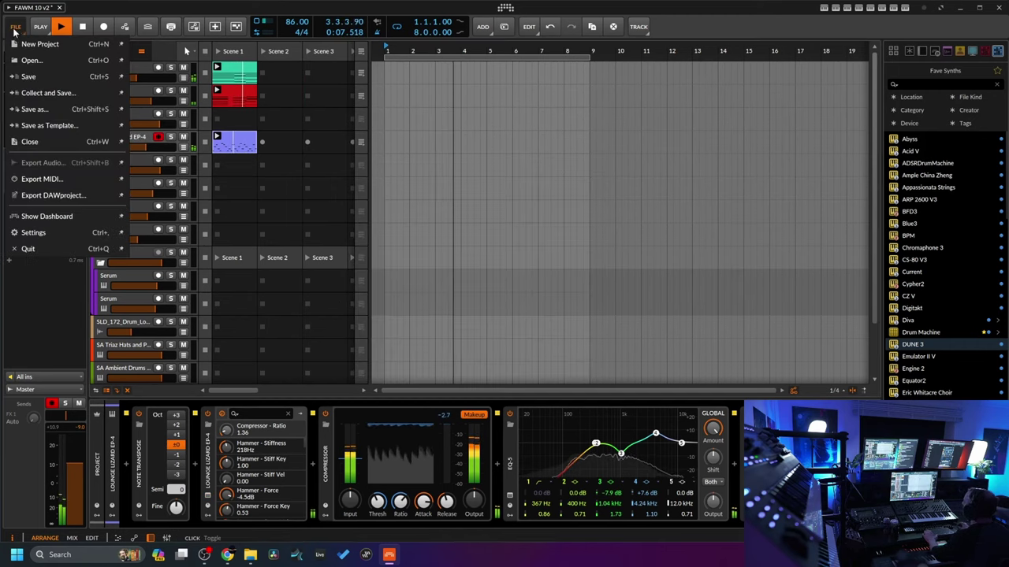
{"action": "left_click", "coordinate": [37, 77]}
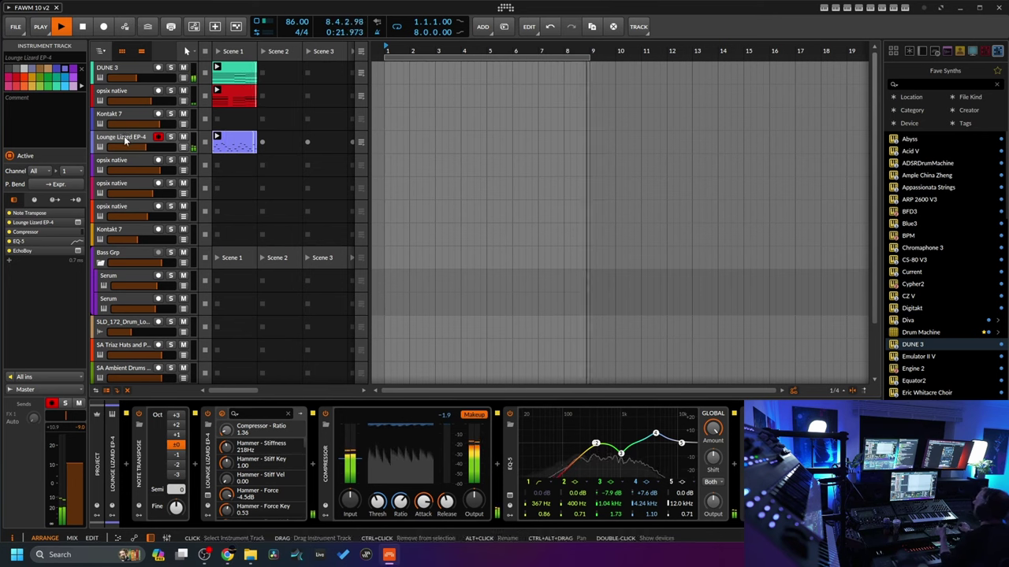
- Rebalance the Lounge Lizard EP-4 track at -8.8 dB, adjusting EQ-5 band 1 to 245 Hz, band 4 to 4.41 kHz at +7.9 dB, and the compressor threshold
{"action": "left_click_drag", "start_coordinate": [75, 488], "coordinate": [74, 482]}
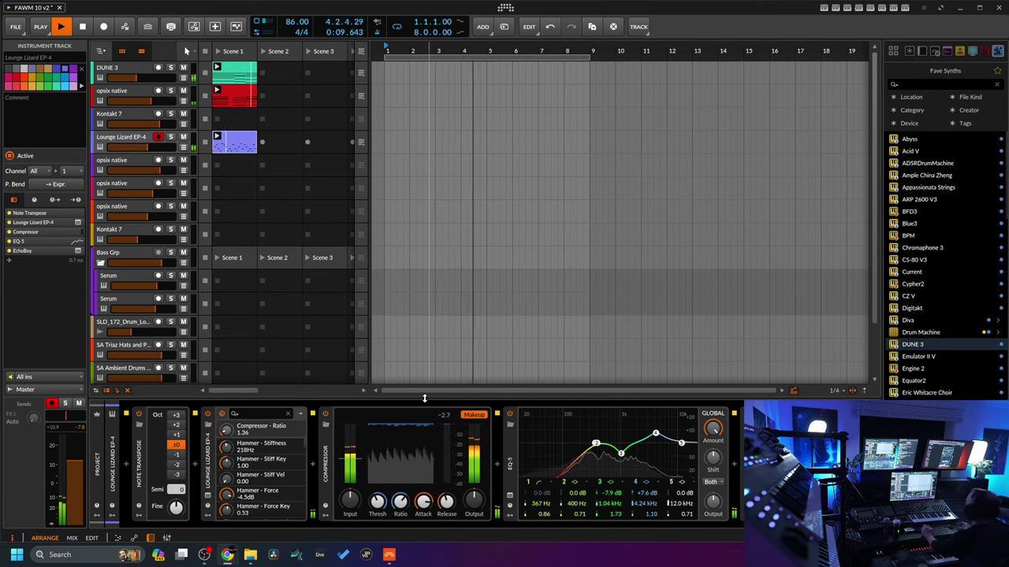
{"action": "mouse_move", "coordinate": [597, 444]}
{"action": "left_mouse_down"}
{"action": "mouse_move", "coordinate": [573, 450]}
{"action": "mouse_move", "coordinate": [598, 451]}
{"action": "left_mouse_up"}
{"action": "left_click_drag", "start_coordinate": [657, 434], "coordinate": [656, 430]}
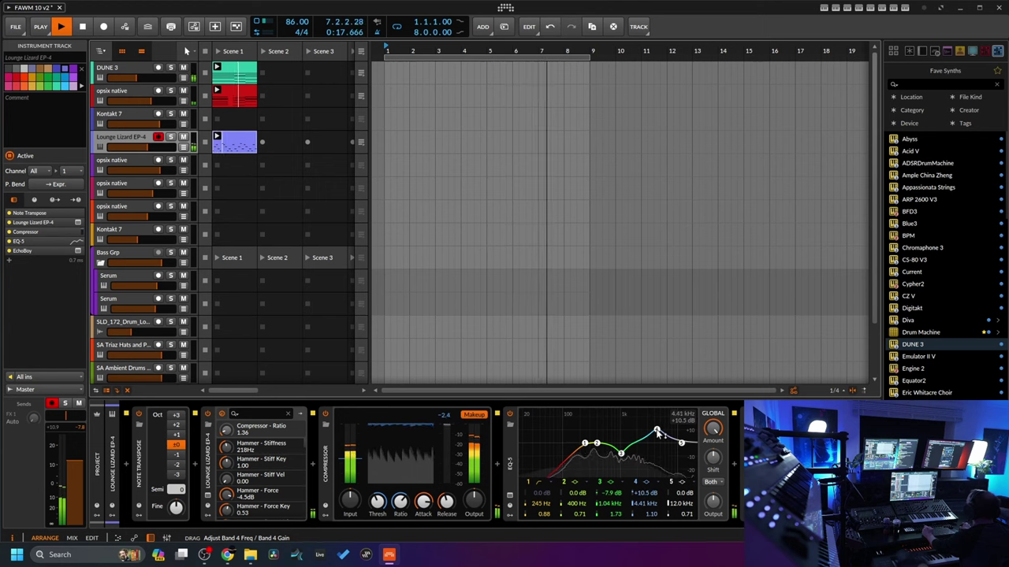
{"action": "left_click_drag", "start_coordinate": [656, 431], "coordinate": [658, 435]}
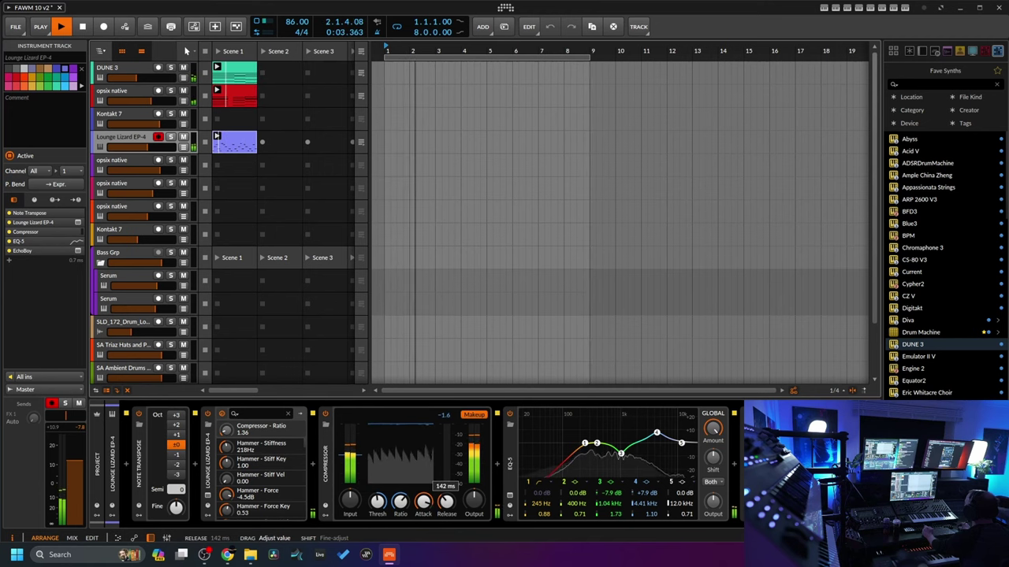
{"action": "left_click_drag", "start_coordinate": [377, 501], "coordinate": [377, 516]}
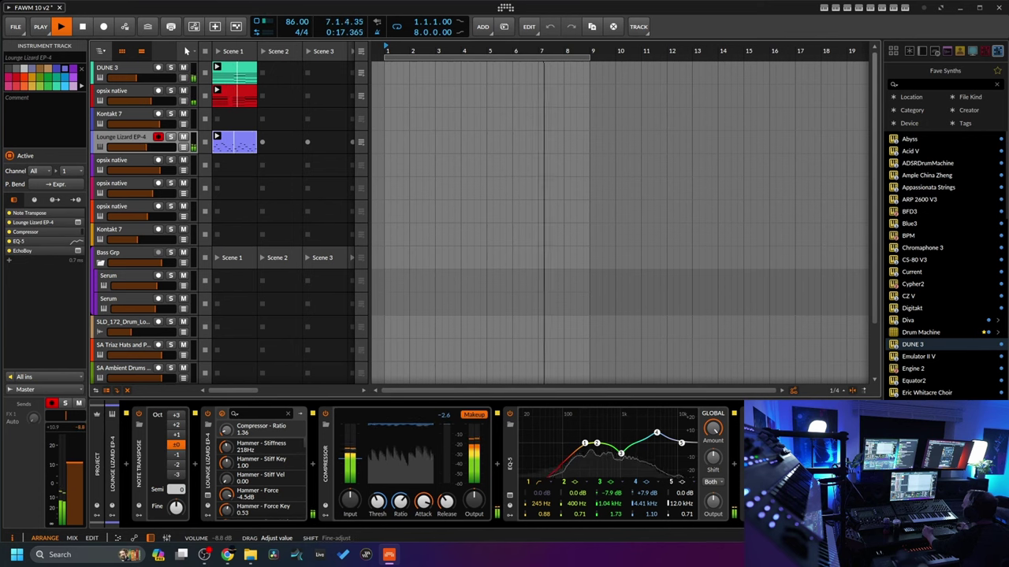
- Mute the DUNE 3 track and adjust the EchoBoy delay on the Lounge Lizard EP-4 track
{"action": "left_click", "coordinate": [184, 68]}
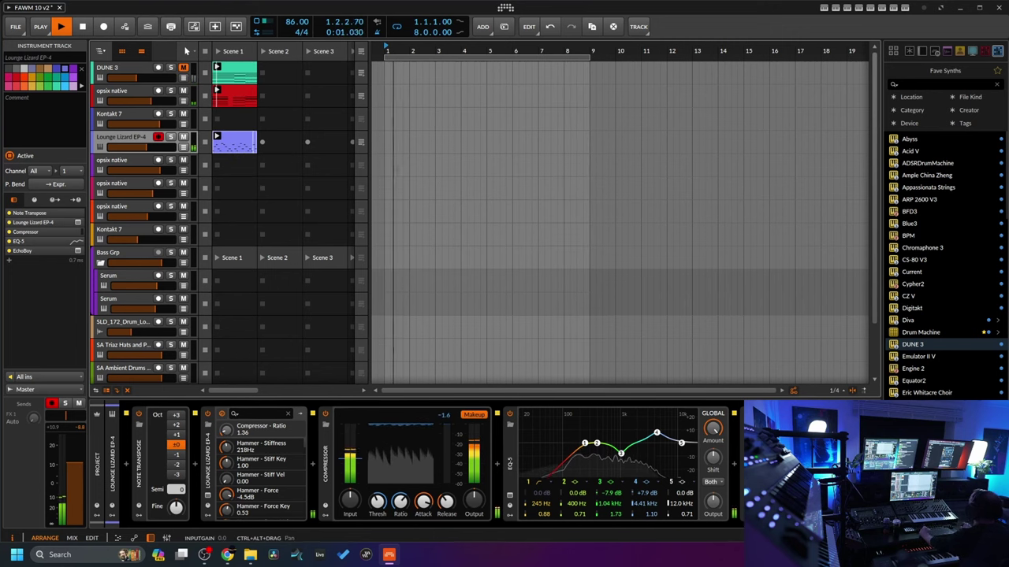
{"action": "left_click", "coordinate": [740, 472]}
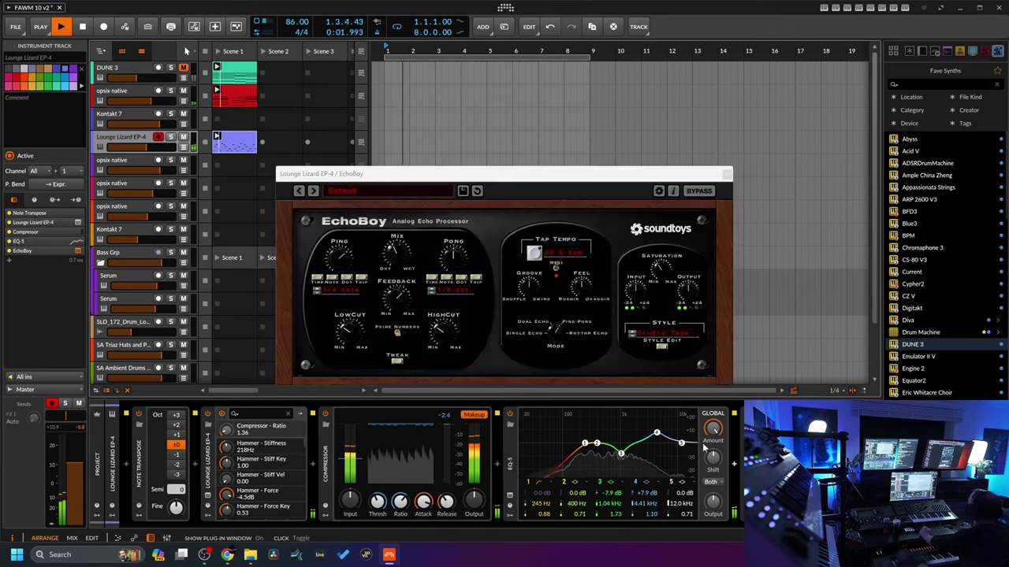
{"action": "left_click", "coordinate": [355, 327]}
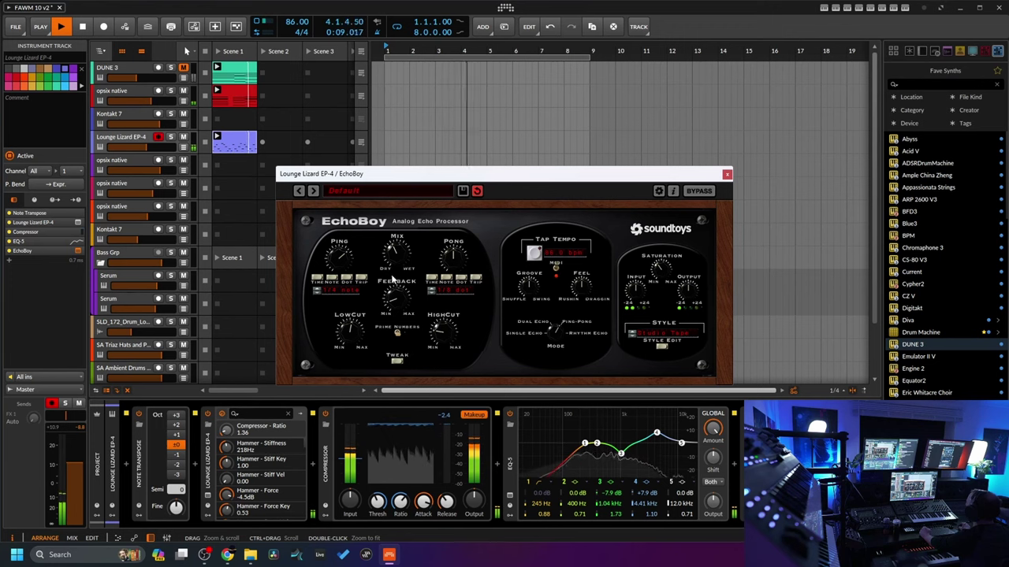
{"action": "key", "text": "alt+Tab"}
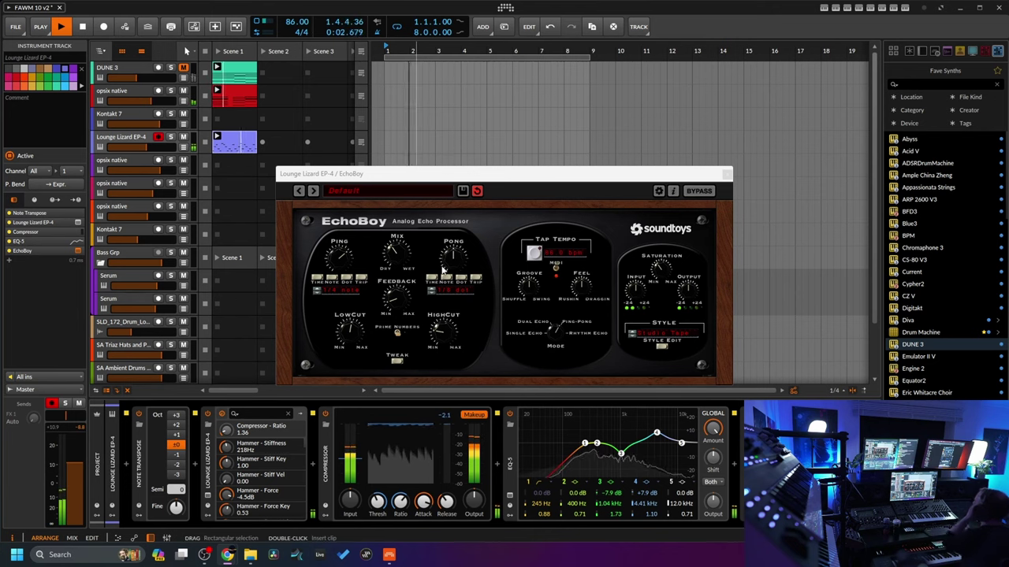
{"action": "left_click", "coordinate": [663, 277]}
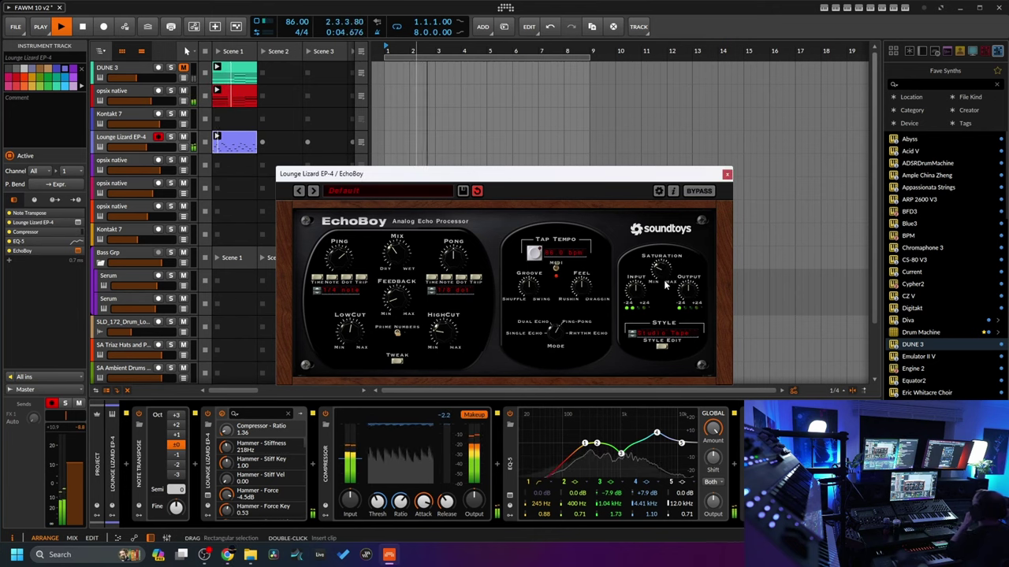
{"action": "left_click", "coordinate": [727, 174]}
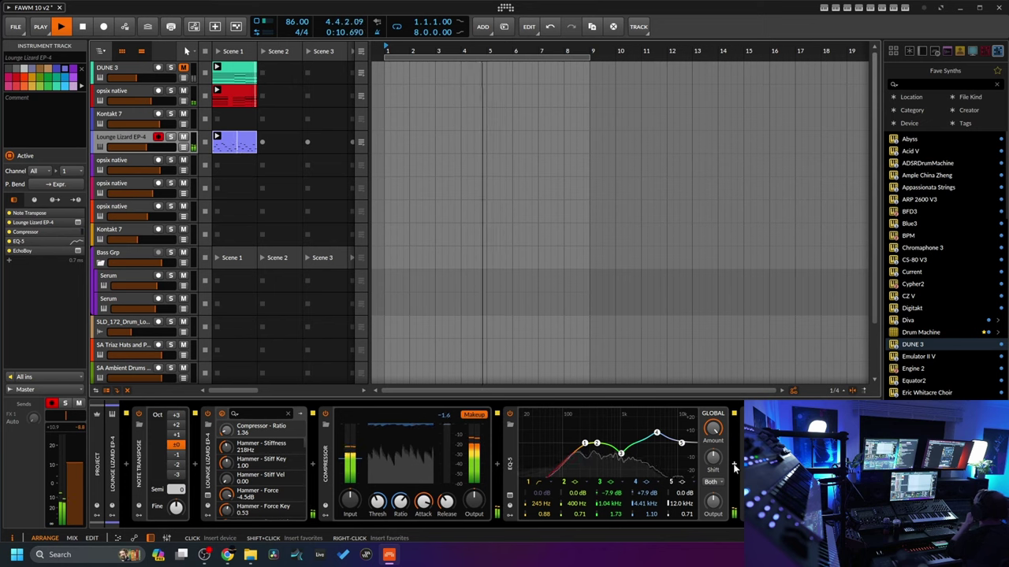
- Set the Lounge Lizard EQ-5 to 332 Hz on band 1 and 638 Hz at +2.5 dB on band 2, and the opsix pad's band 1 to 217 Hz
{"action": "mouse_move", "coordinate": [585, 444]}
{"action": "left_mouse_down"}
{"action": "mouse_move", "coordinate": [620, 435]}
{"action": "mouse_move", "coordinate": [591, 444]}
{"action": "left_mouse_up"}
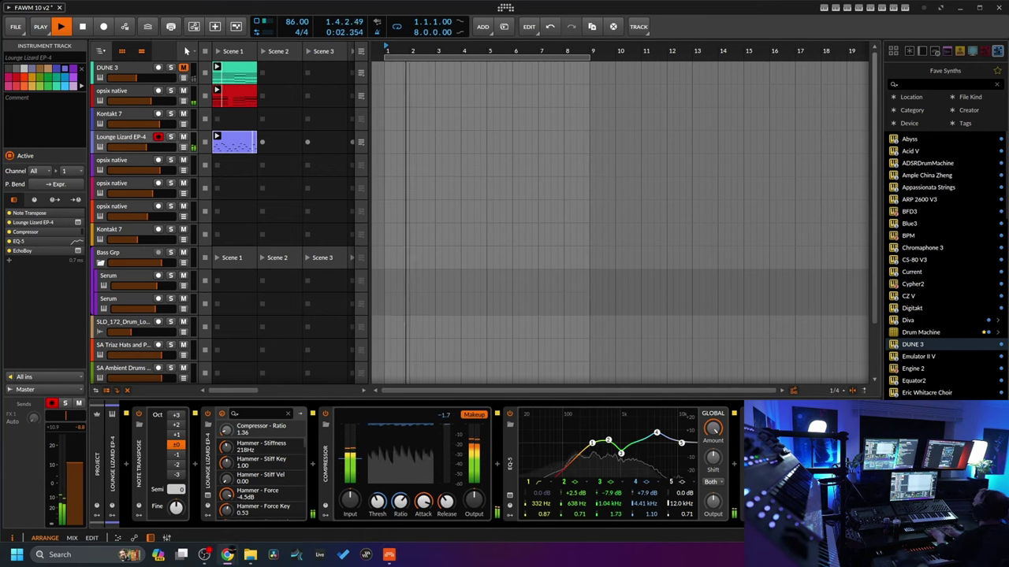
{"action": "left_click", "coordinate": [342, 92]}
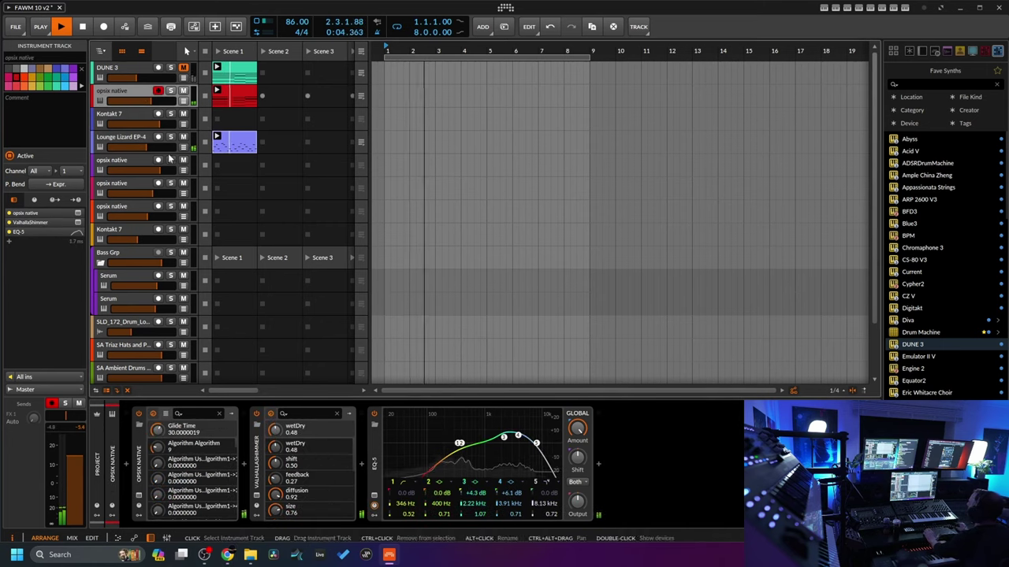
{"action": "left_click_drag", "start_coordinate": [459, 446], "coordinate": [444, 422]}
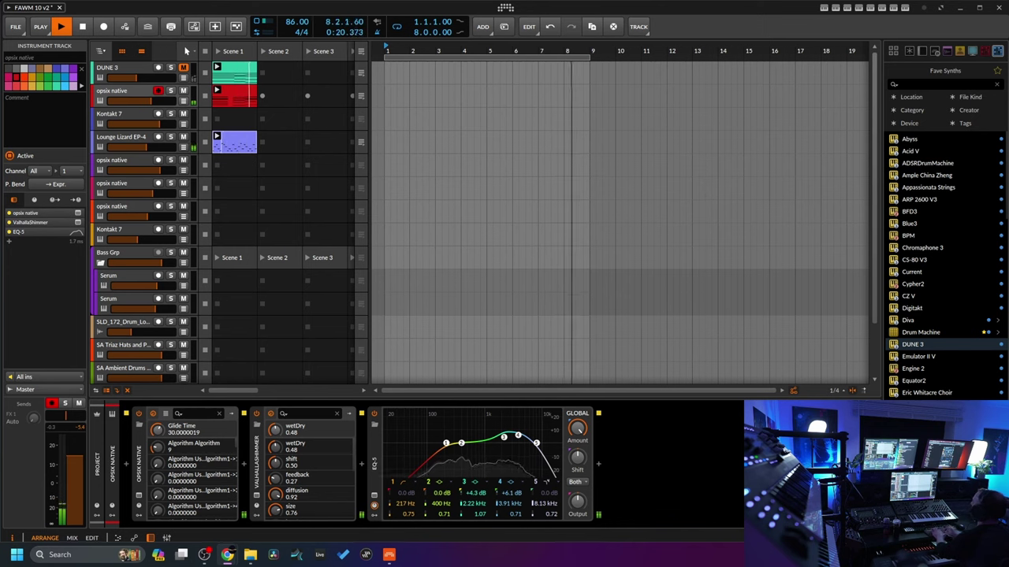
- Insert a Chain container after EQ-5 on the Lounge Lizard EP-4 track
{"action": "left_click", "coordinate": [126, 138]}
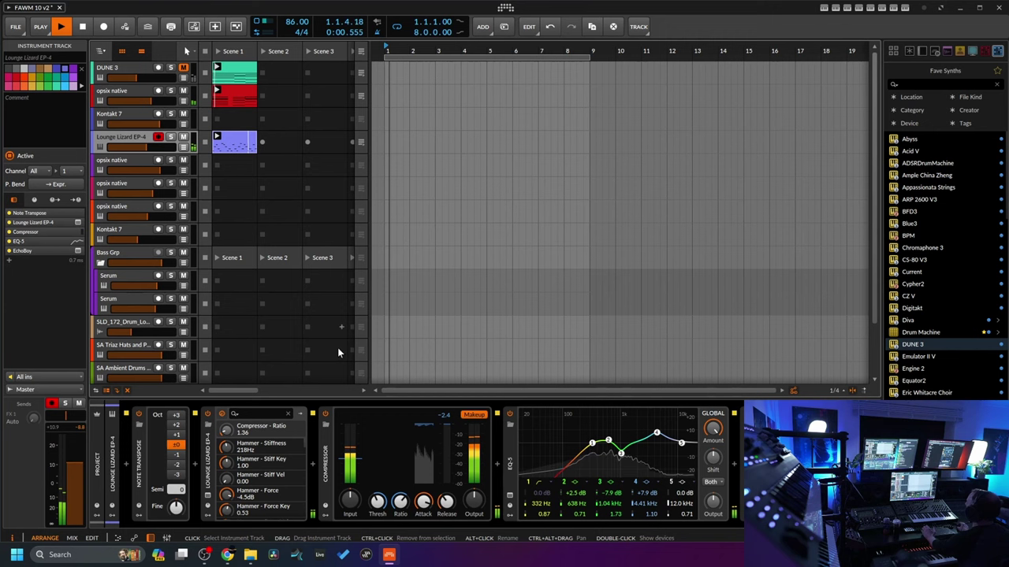
{"action": "left_click", "coordinate": [732, 463]}
{"action": "type", "text": "chain"}
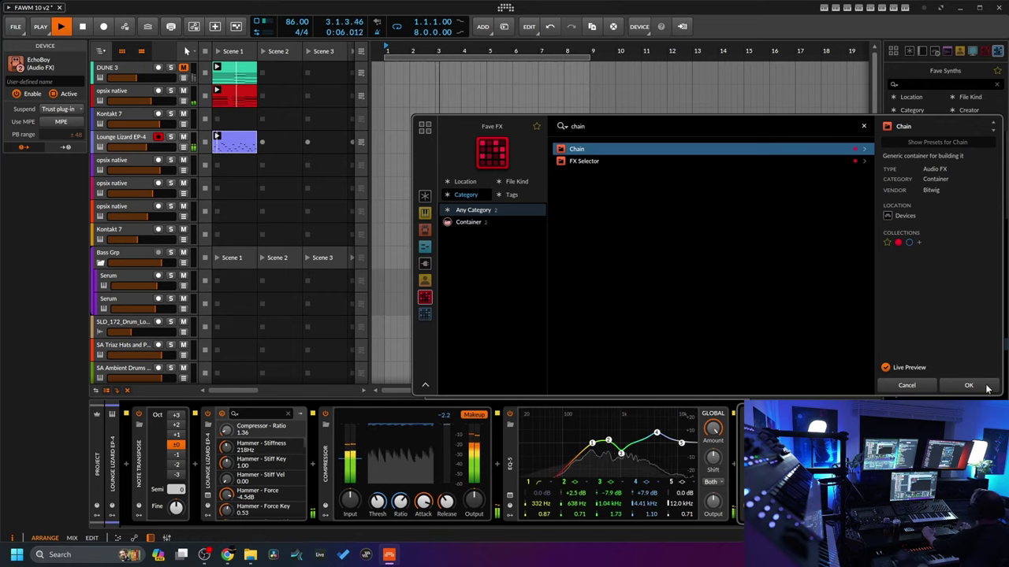
{"action": "key", "text": "Return"}
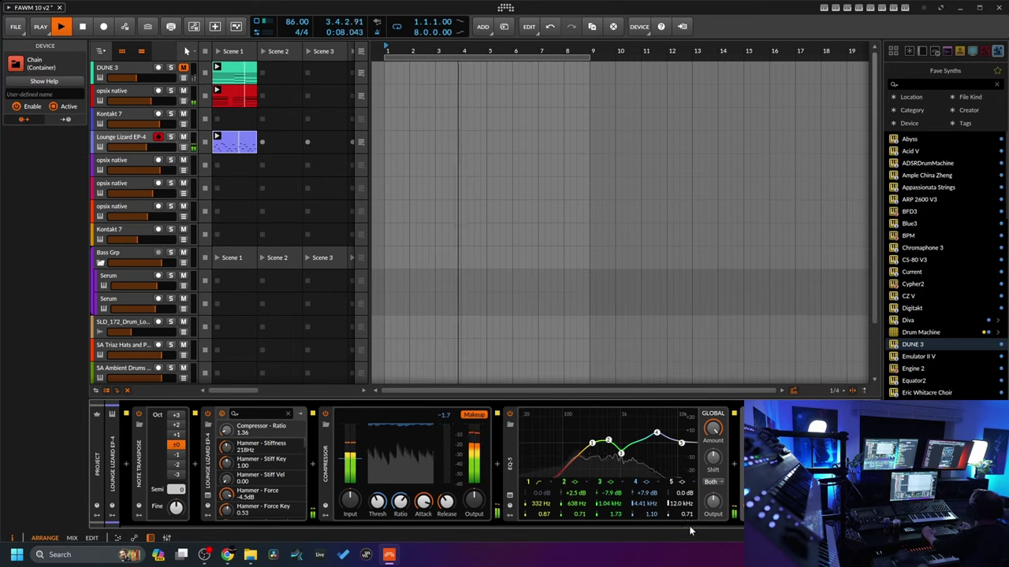
- Add the Portal effect inside the Lounge Lizard track's Chain container
{"action": "scroll", "coordinate": [687, 523], "scroll_direction": "down", "scroll_amount": 2}
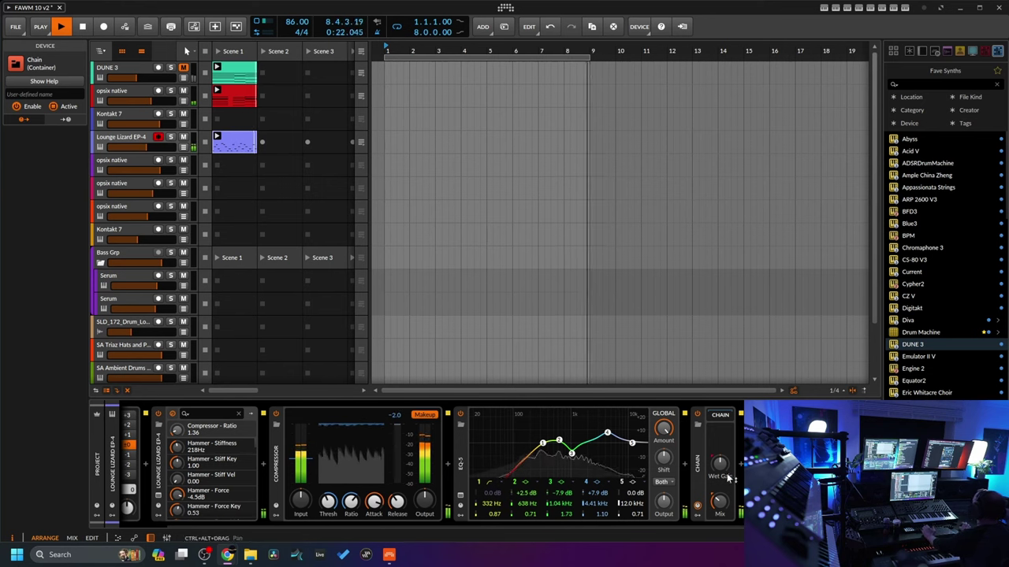
{"action": "double_click", "coordinate": [729, 427]}
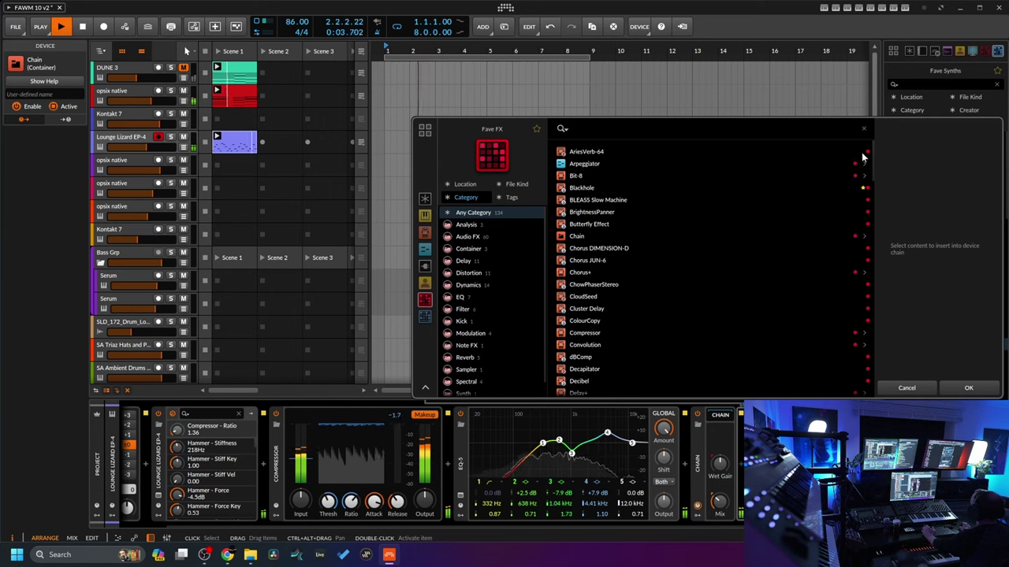
{"action": "type", "text": "port"}
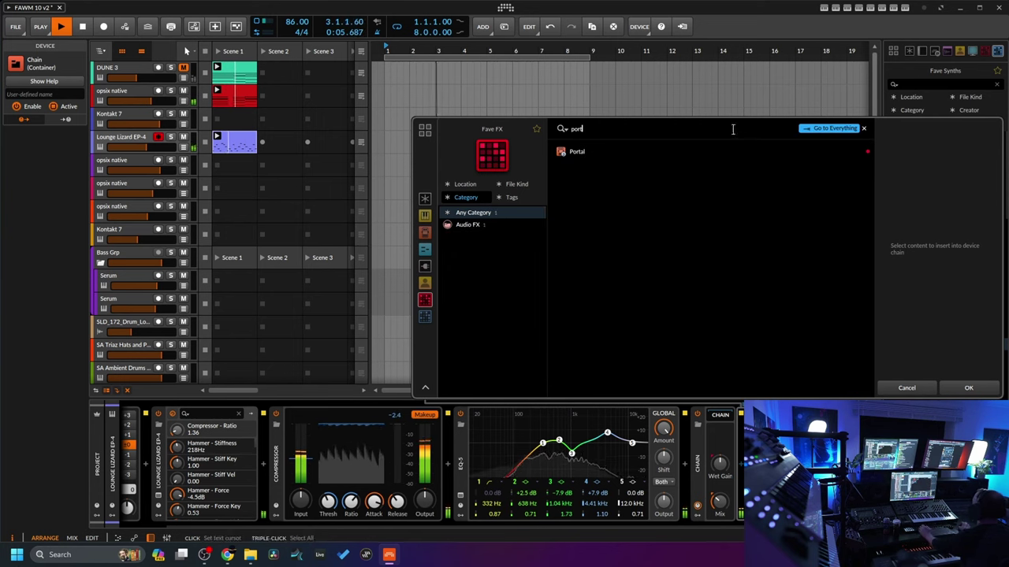
{"action": "left_click", "coordinate": [575, 152]}
{"action": "left_click", "coordinate": [968, 384]}
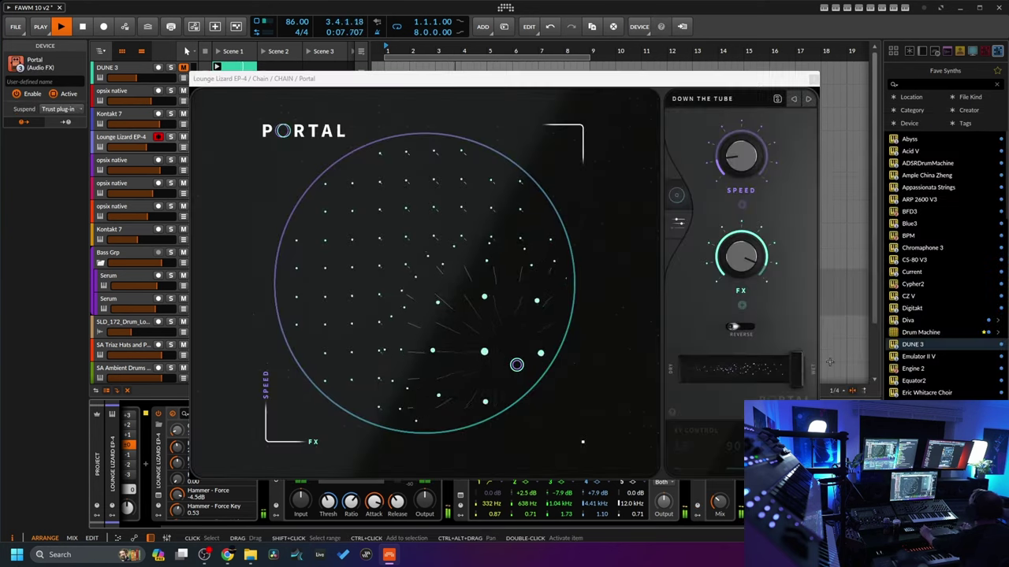
- Load the DRONE SHIFTER preset from Portal's Pitch category and move the plug-in window clear of the Chain controls
{"action": "left_click", "coordinate": [753, 107]}
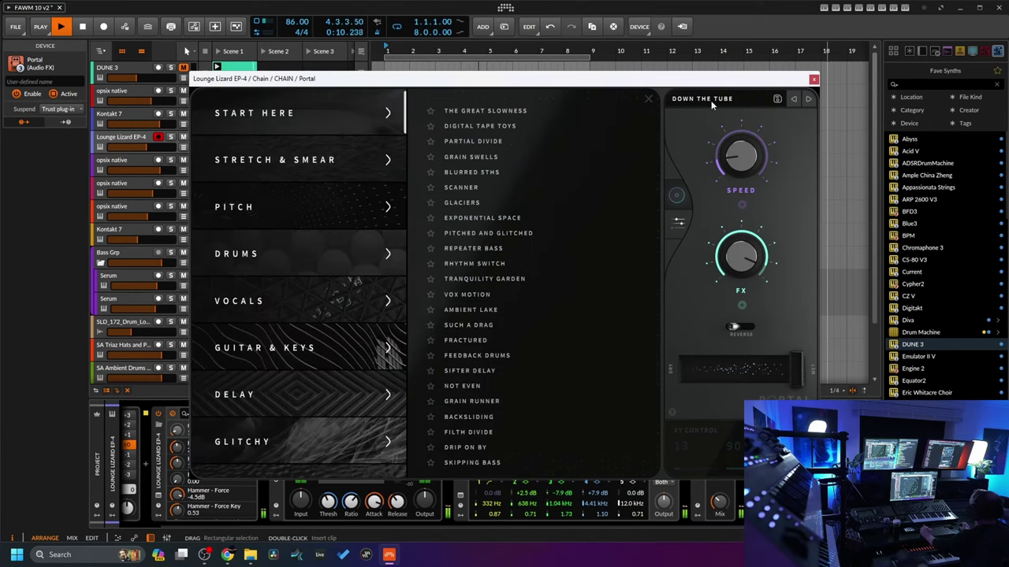
{"action": "left_click", "coordinate": [256, 210]}
{"action": "left_click", "coordinate": [472, 126]}
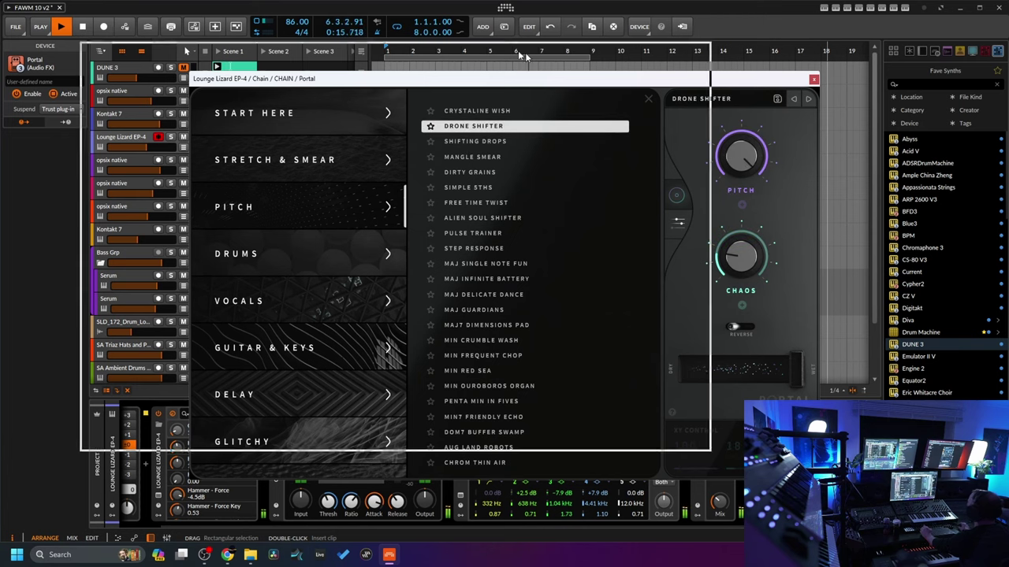
{"action": "left_click_drag", "start_coordinate": [524, 52], "coordinate": [485, 43]}
- Set the Chain mix to 15.0 %, turn Portal's Chaos up fully, and close the plug-in window
{"action": "left_click", "coordinate": [719, 502]}
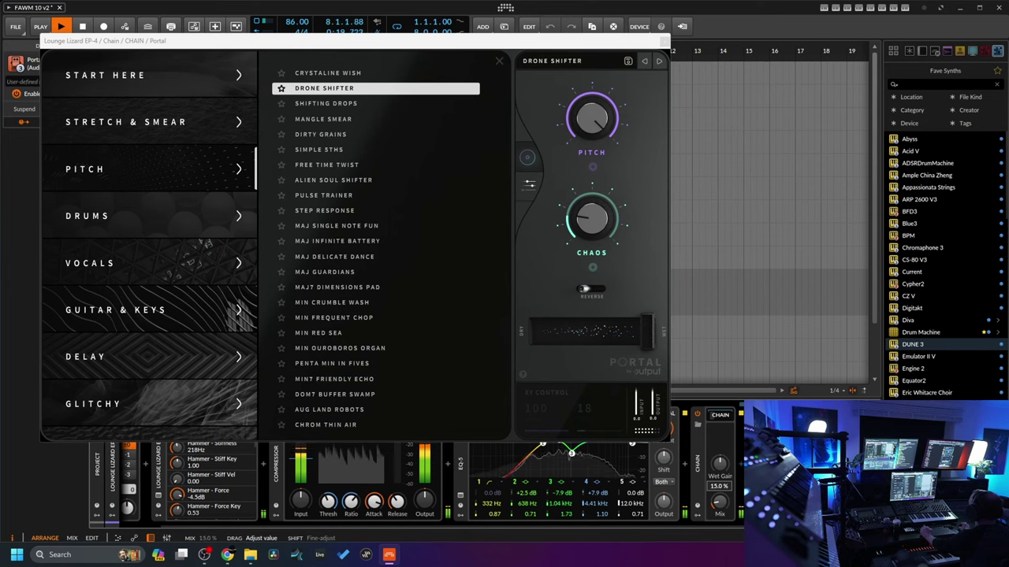
{"action": "left_click_drag", "start_coordinate": [615, 260], "coordinate": [613, 176]}
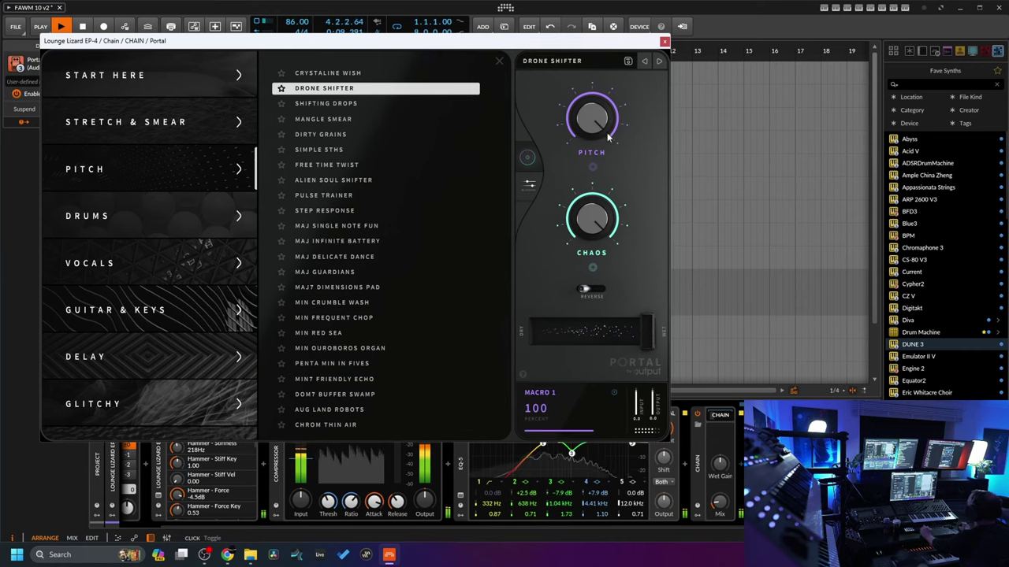
{"action": "left_click", "coordinate": [665, 43]}
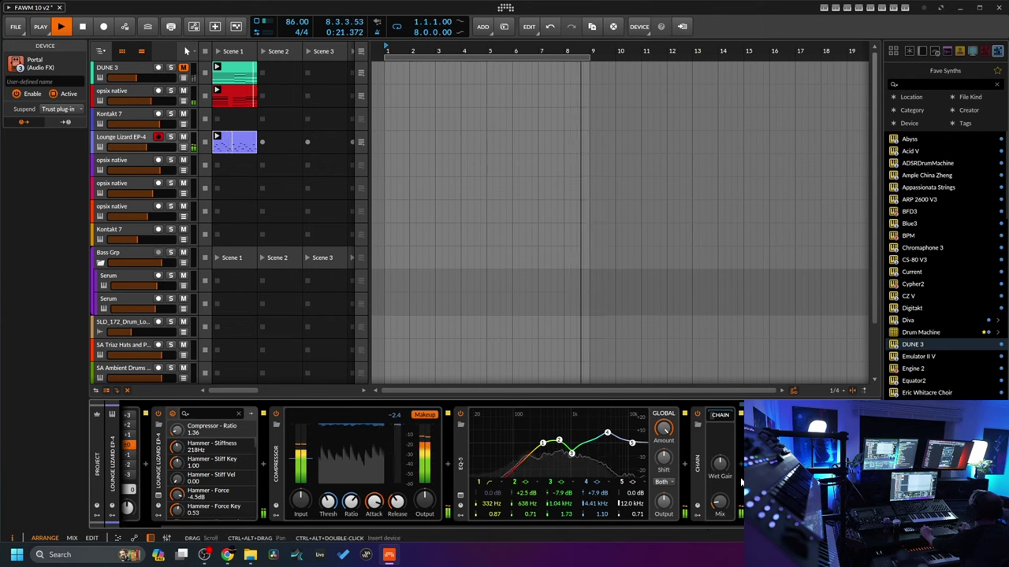
- Add a second Portal effect after the first one inside the Chain container
{"action": "scroll", "coordinate": [737, 476], "scroll_direction": "down", "scroll_amount": 2}
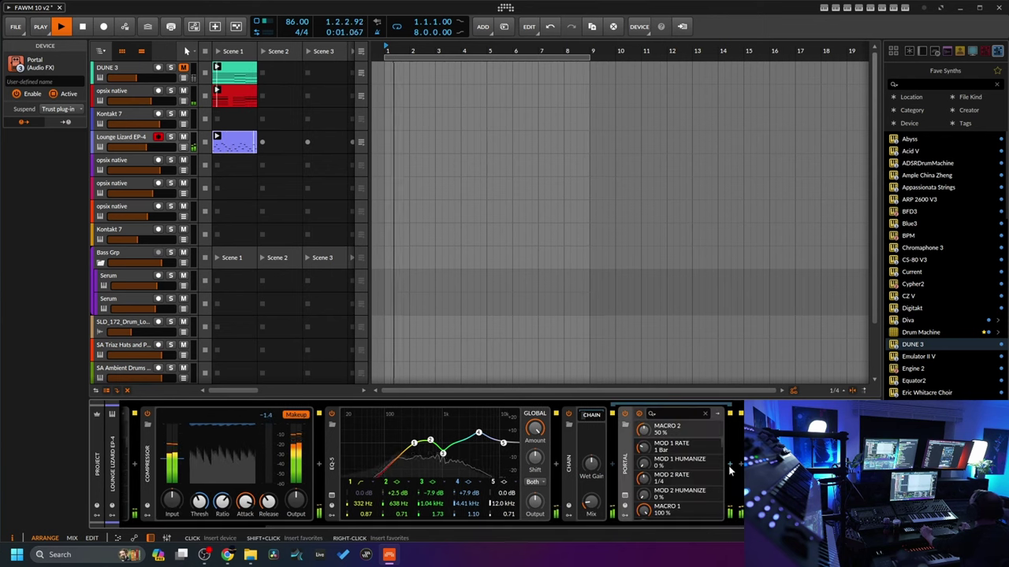
{"action": "left_click", "coordinate": [729, 470]}
{"action": "type", "text": "p"}
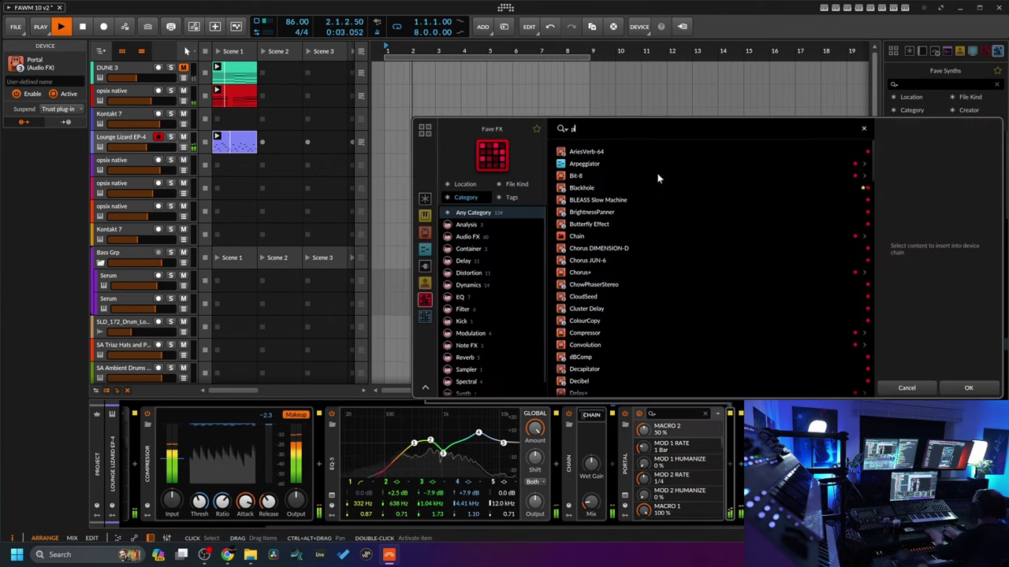
{"action": "type", "text": "orta"}
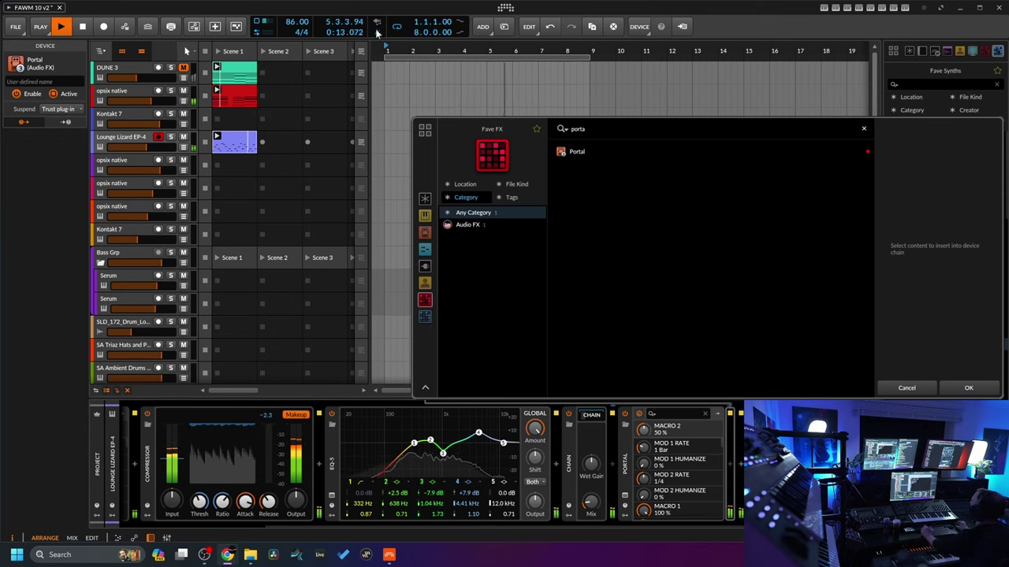
{"action": "key", "text": "Down"}
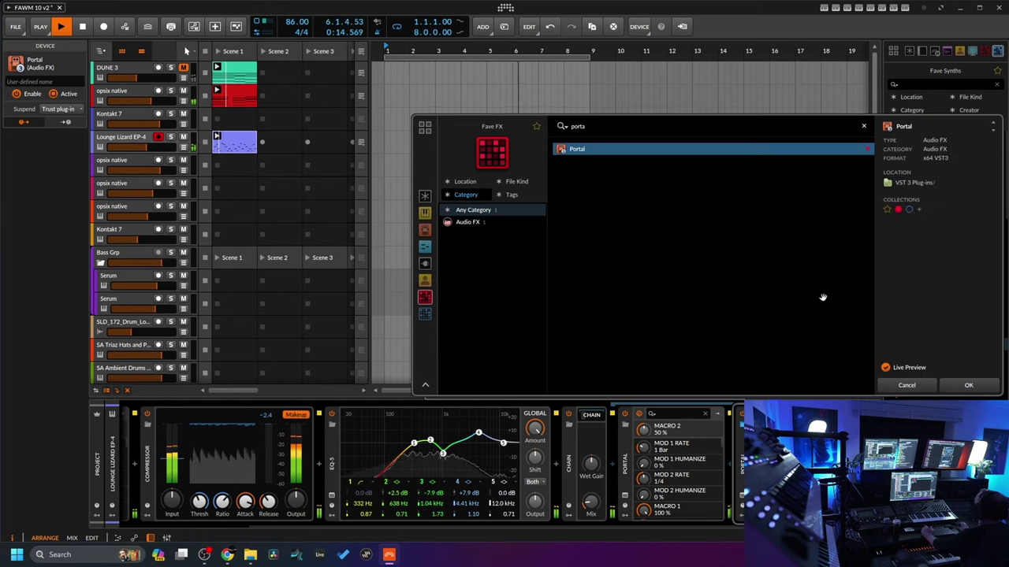
{"action": "left_click", "coordinate": [970, 385]}
- Browse the second Portal's Rhythmic presets, trying HALF TIME OFFSET and GRAIN CUTTER, and move its window aside
{"action": "left_click", "coordinate": [698, 101]}
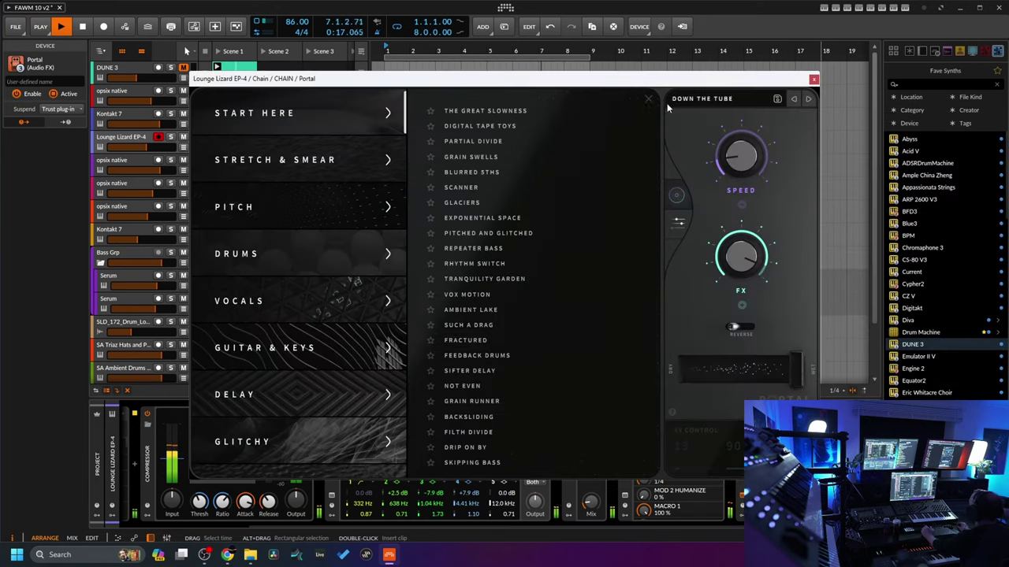
{"action": "scroll", "coordinate": [333, 309], "scroll_direction": "down", "scroll_amount": 3}
{"action": "left_click", "coordinate": [299, 315]}
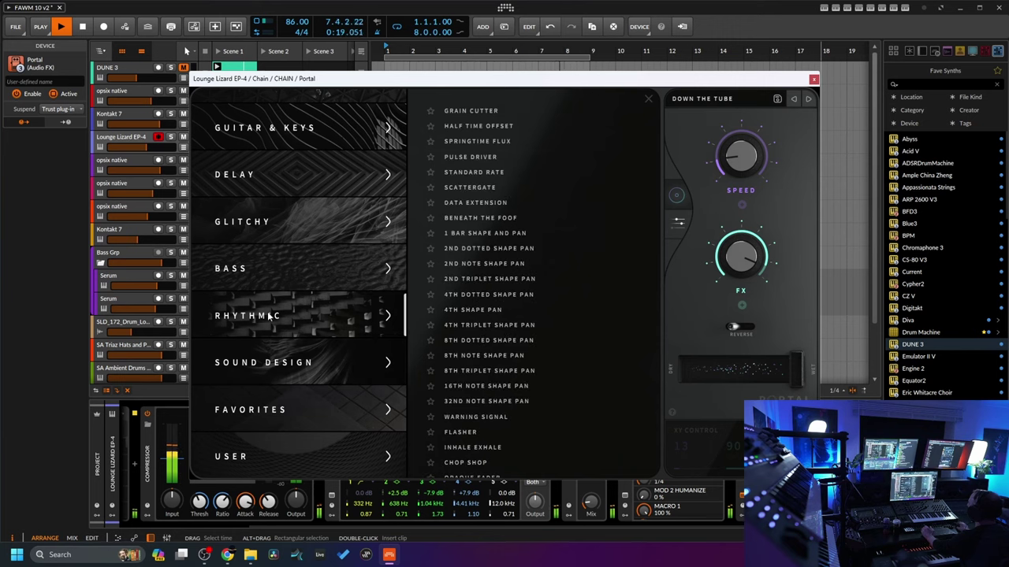
{"action": "left_click", "coordinate": [473, 127]}
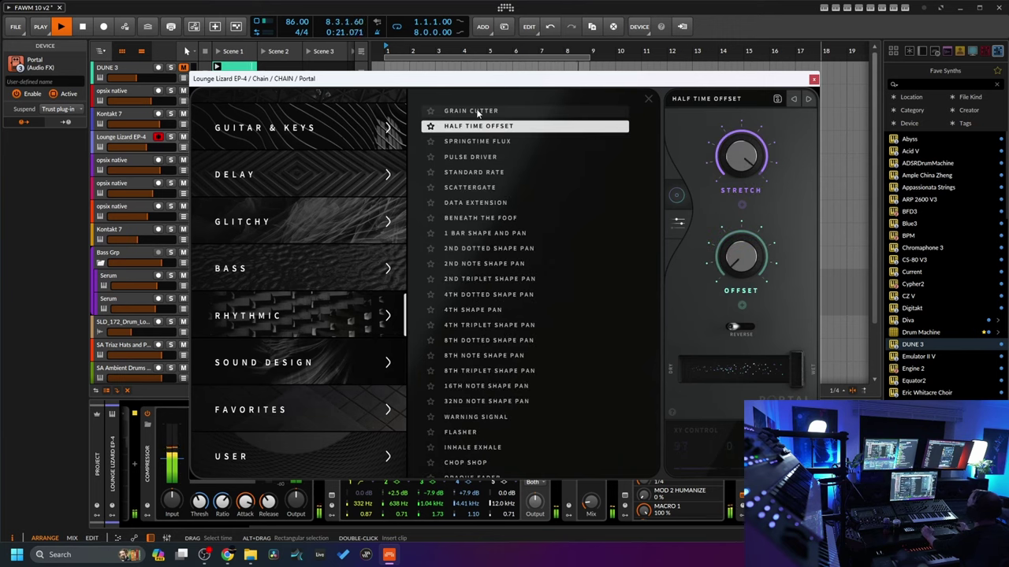
{"action": "left_click", "coordinate": [477, 110]}
{"action": "left_click_drag", "start_coordinate": [718, 82], "coordinate": [579, 41]}
- Audition the Rhythmic presets DATA EXTENSION, several 2nd, 4th and 16th note SHAPE PAN variants, and FLASHER
{"action": "left_click", "coordinate": [340, 163]}
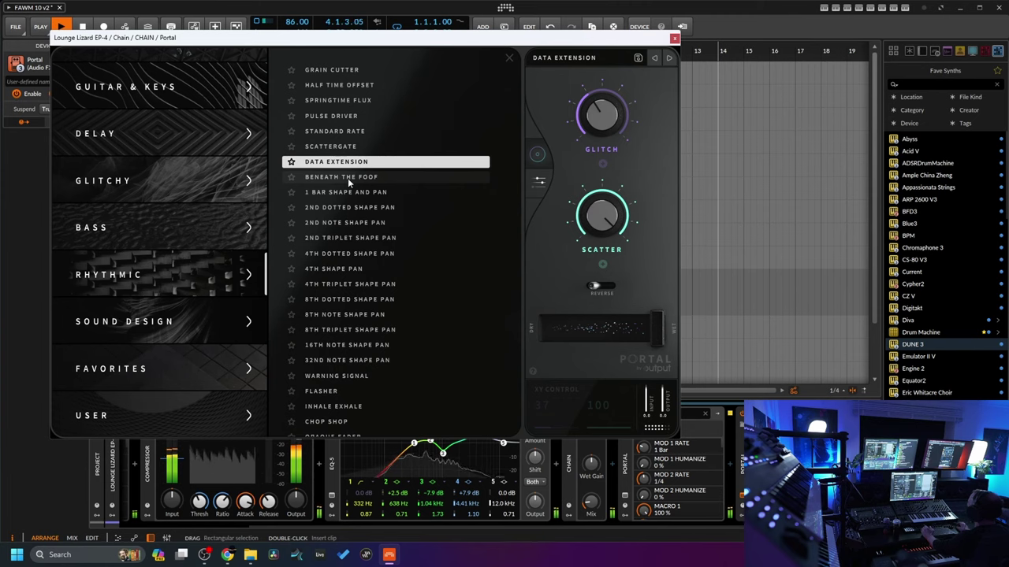
{"action": "left_click", "coordinate": [331, 208]}
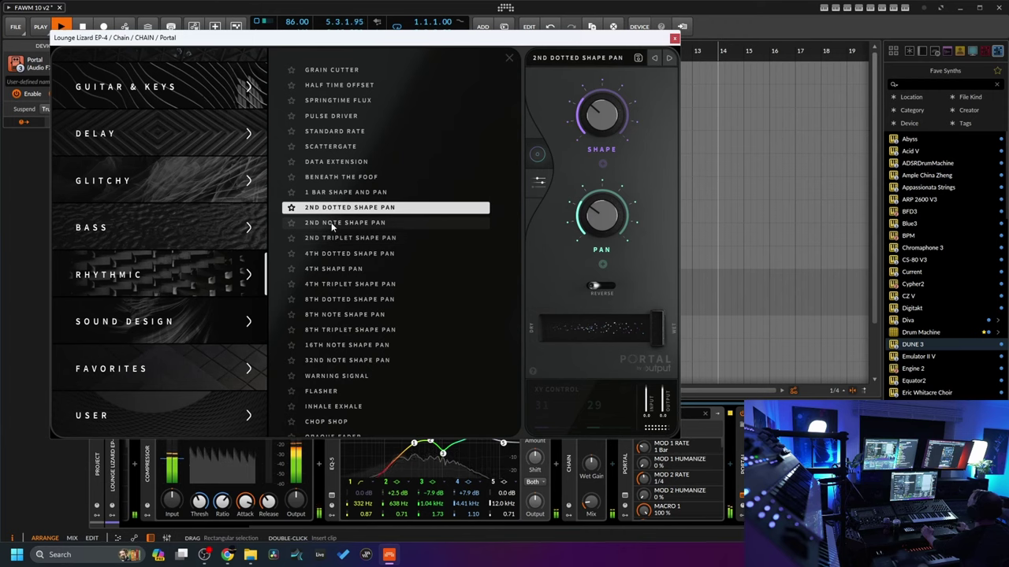
{"action": "left_click", "coordinate": [331, 222]}
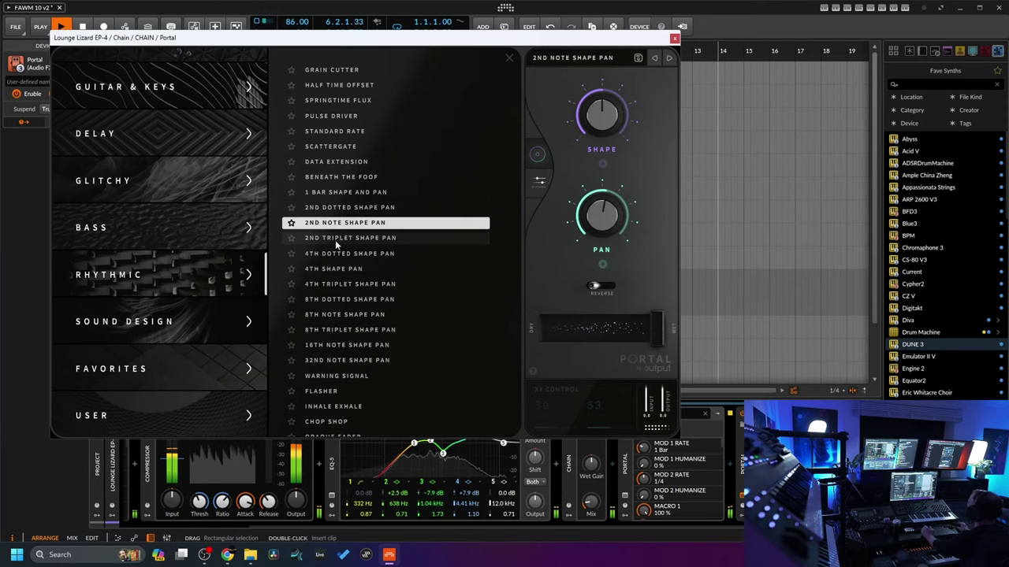
{"action": "left_click", "coordinate": [334, 240]}
{"action": "left_click", "coordinate": [331, 256]}
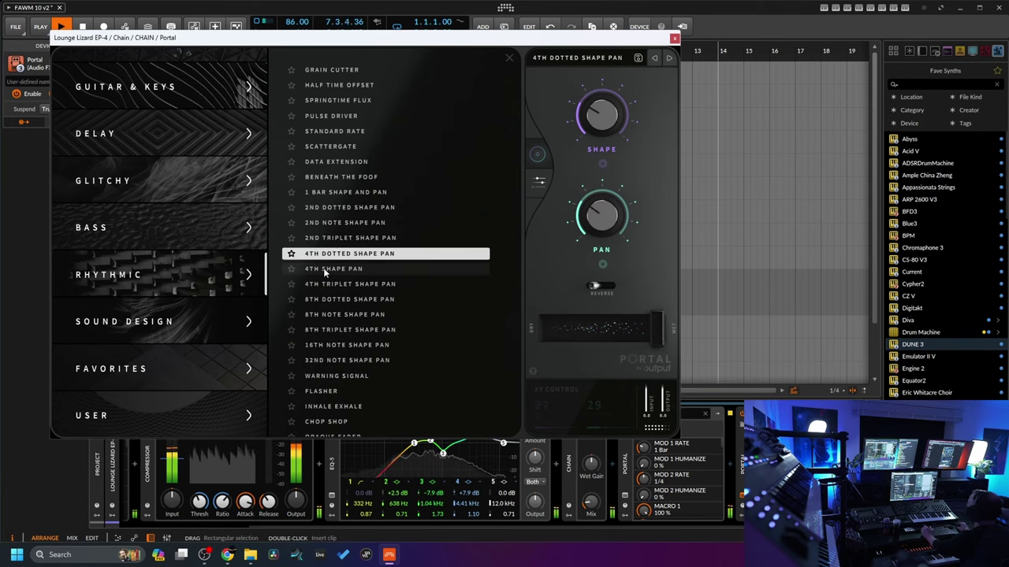
{"action": "left_click", "coordinate": [341, 346]}
{"action": "left_click", "coordinate": [332, 391]}
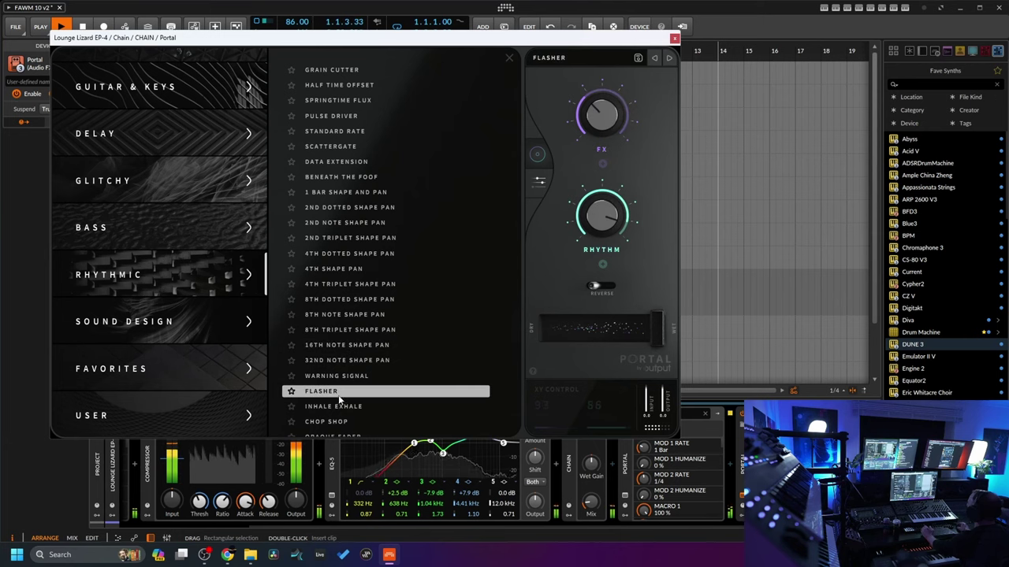
- Try the CHOP SHOP preset and load OPAQUE FADER in the second Portal
{"action": "scroll", "coordinate": [346, 378], "scroll_direction": "down", "scroll_amount": 1}
{"action": "left_click", "coordinate": [331, 398]}
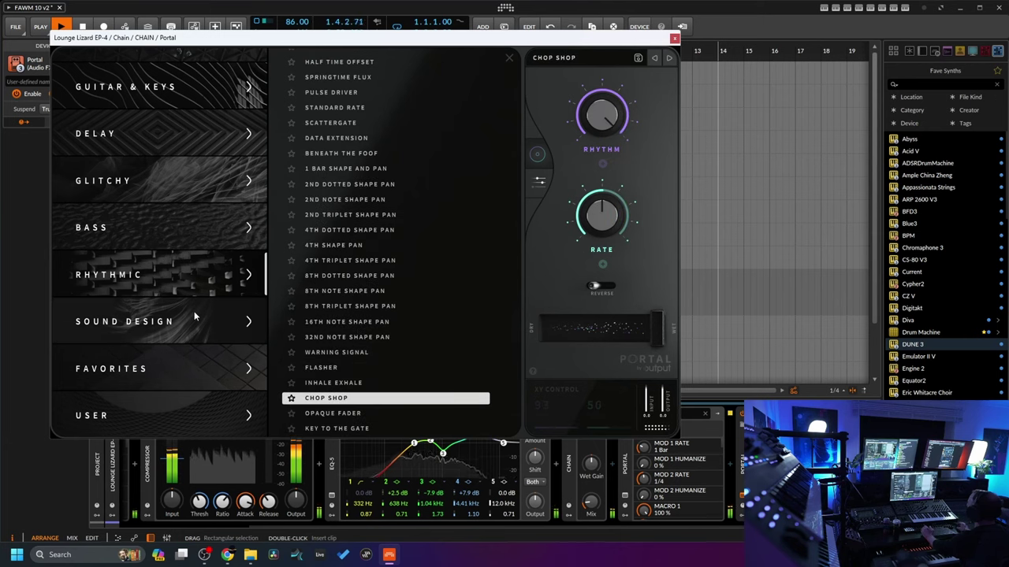
{"action": "left_click", "coordinate": [329, 415]}
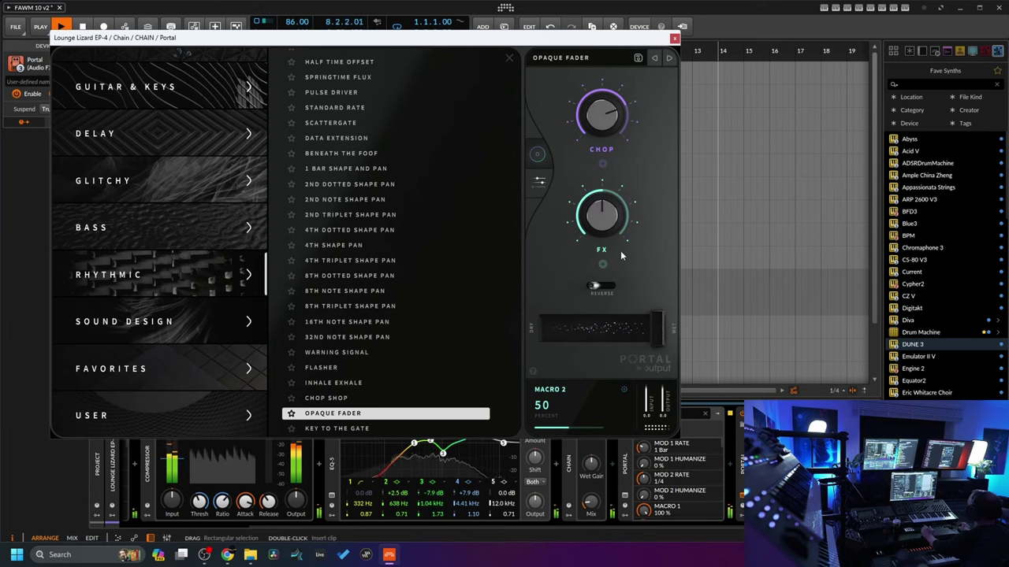
- Raise the second Portal's FX macro to 62% and set its dry/wet mix to 92%
{"action": "left_click_drag", "start_coordinate": [620, 255], "coordinate": [628, 244]}
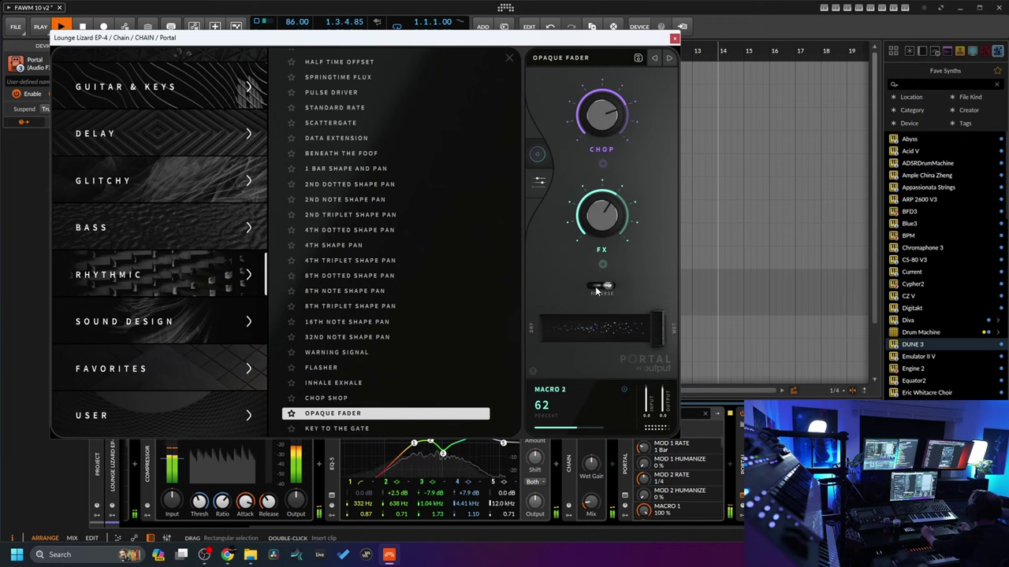
{"action": "left_click", "coordinate": [674, 39]}
{"action": "scroll", "coordinate": [691, 523], "scroll_direction": "right", "scroll_amount": 3}
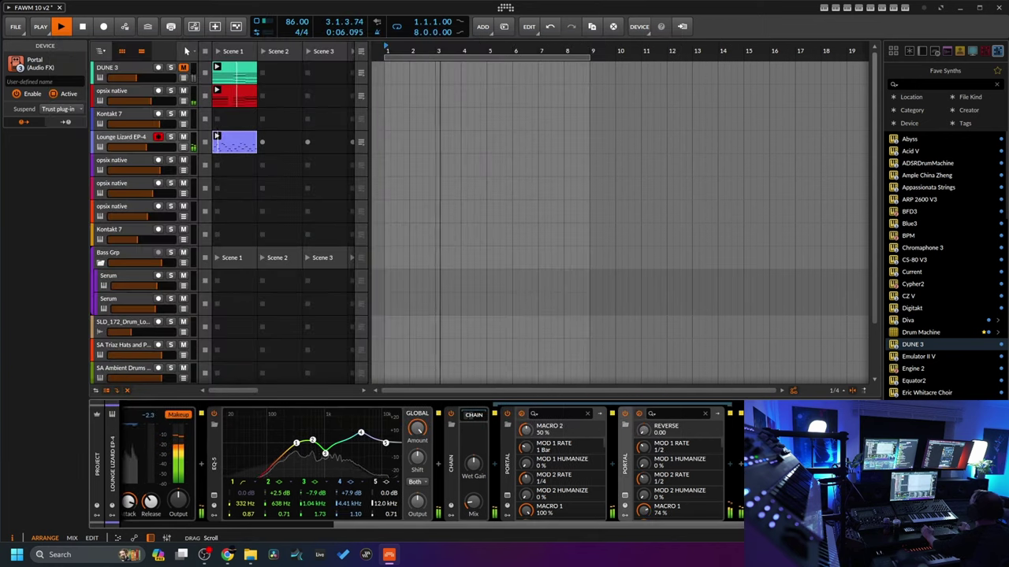
{"action": "left_click", "coordinate": [624, 496]}
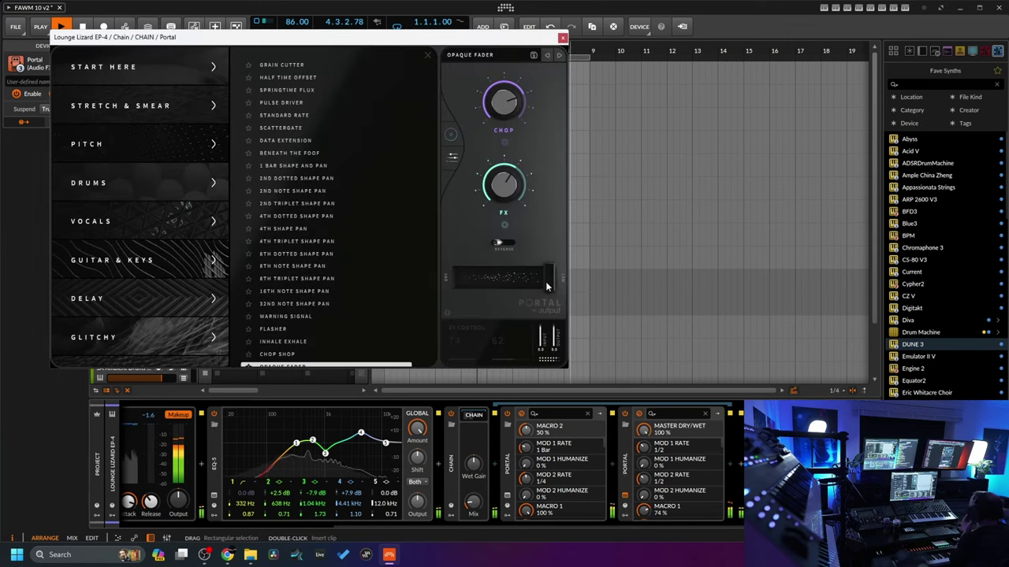
{"action": "mouse_move", "coordinate": [528, 282]}
{"action": "left_mouse_down"}
{"action": "mouse_move", "coordinate": [518, 274]}
{"action": "mouse_move", "coordinate": [564, 276]}
{"action": "mouse_move", "coordinate": [541, 277]}
{"action": "left_mouse_up"}
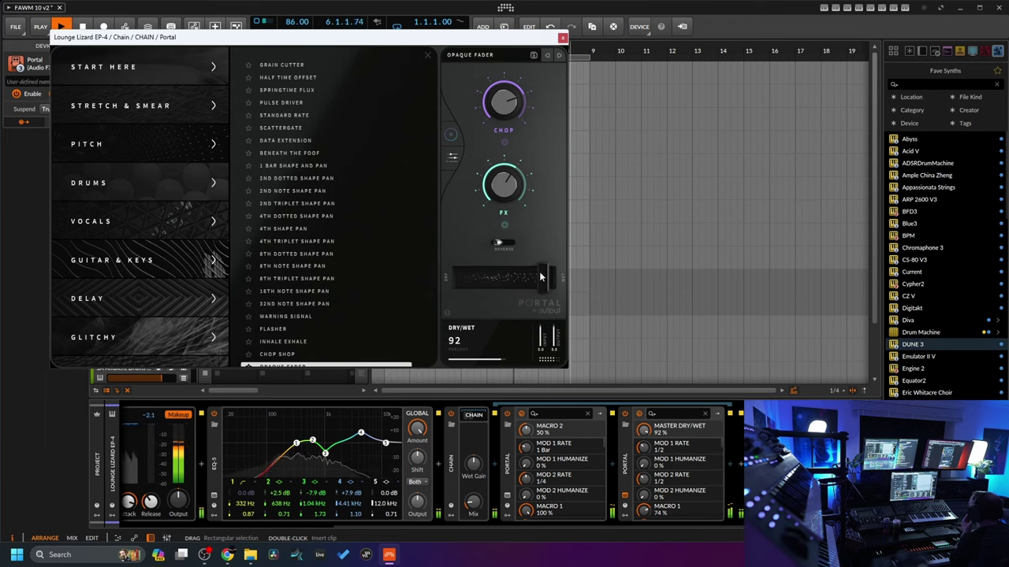
{"action": "left_click", "coordinate": [561, 38]}
- Add the AriesVerb-64 reverb to the Lounge Lizard EP-4 device chain and shorten its half life to 5.43
{"action": "mouse_move", "coordinate": [473, 502]}
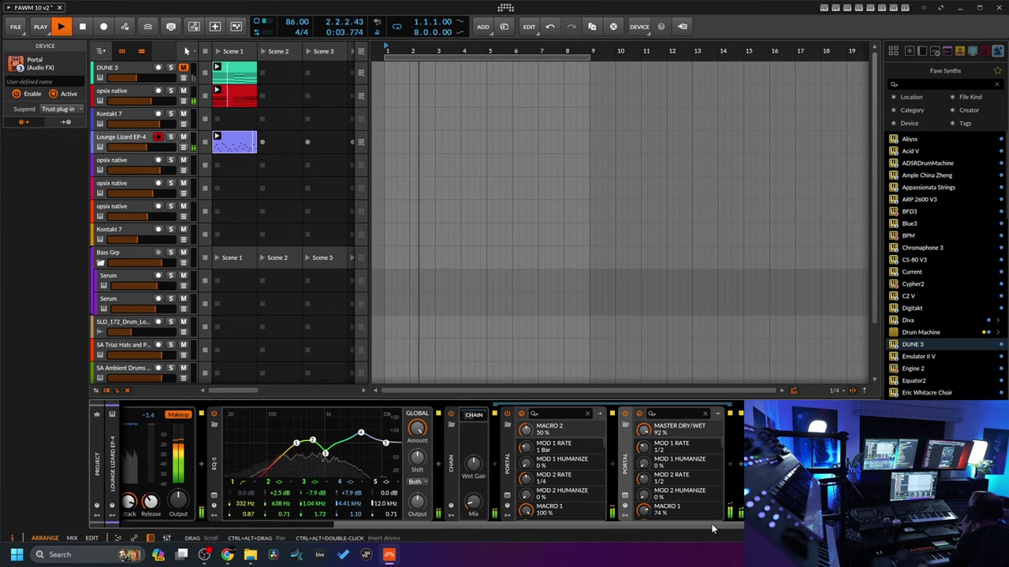
{"action": "left_click", "coordinate": [622, 465]}
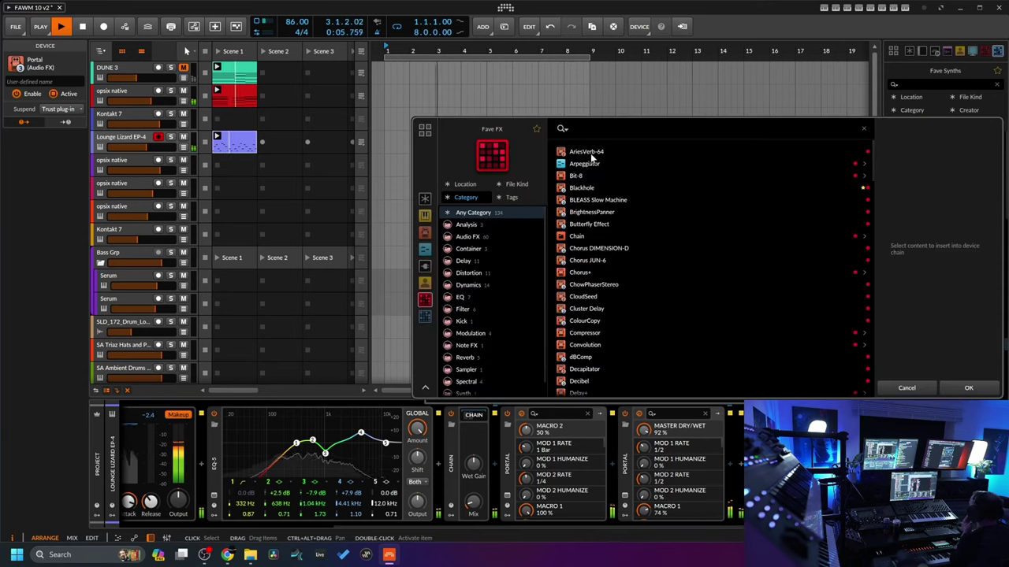
{"action": "left_click", "coordinate": [970, 385]}
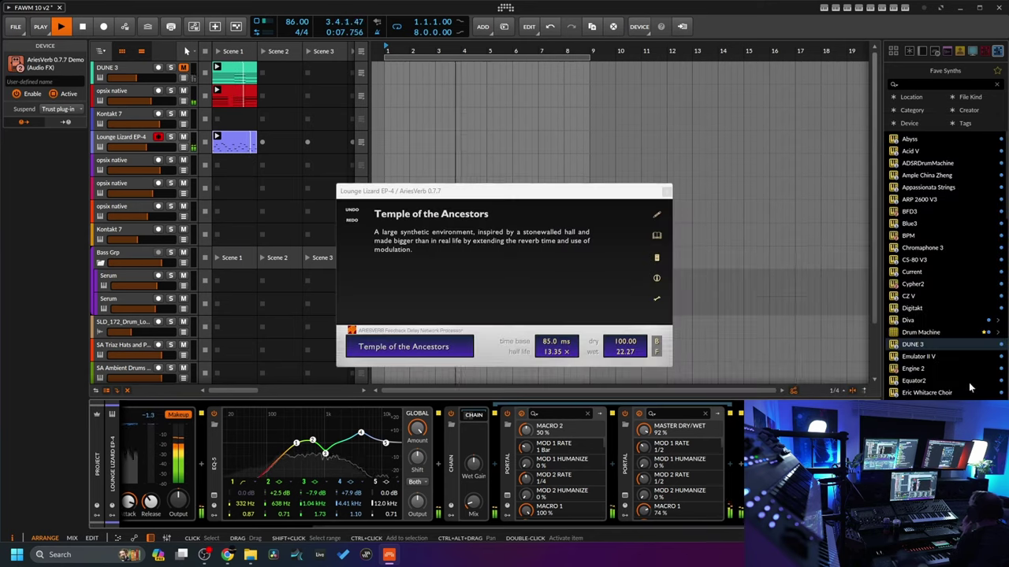
{"action": "left_click_drag", "start_coordinate": [548, 356], "coordinate": [549, 363]}
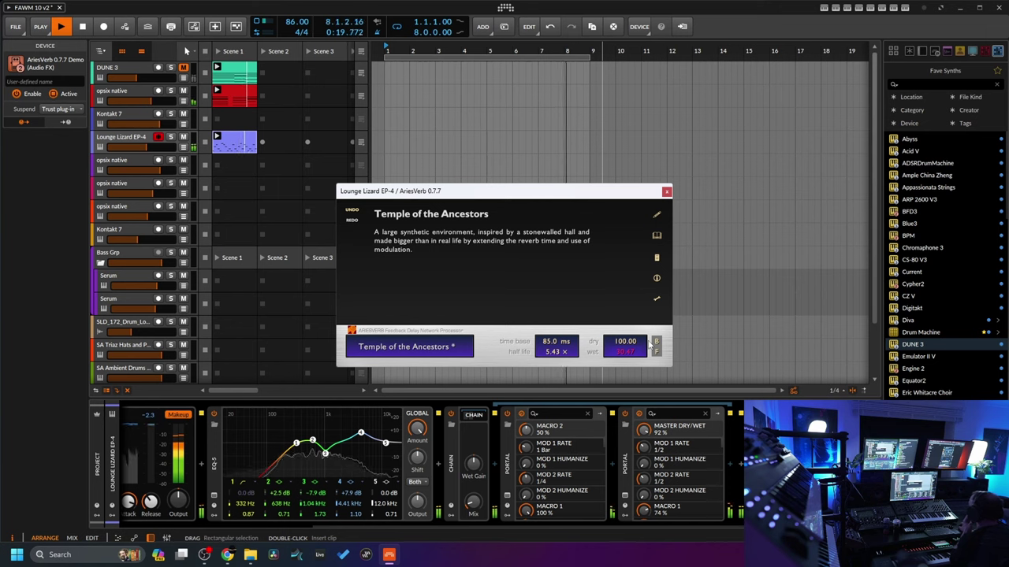
{"action": "left_click", "coordinate": [666, 192]}
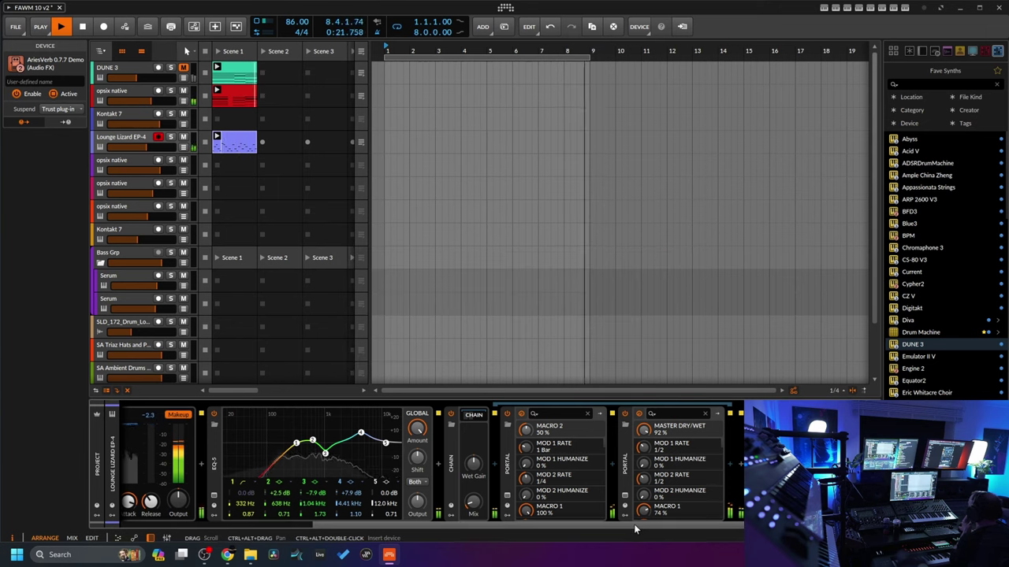
- Adjust the Chain container's Mix on the Lounge Lizard EP-4 track and stop playback
{"action": "scroll", "coordinate": [633, 524], "scroll_direction": "right", "scroll_amount": 3}
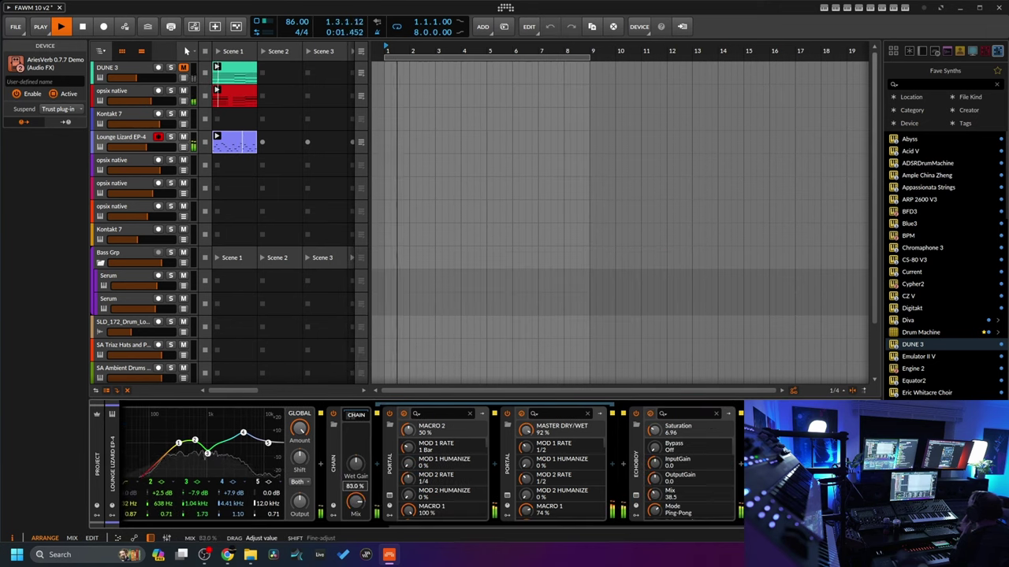
{"action": "left_click_drag", "start_coordinate": [355, 501], "coordinate": [355, 495]}
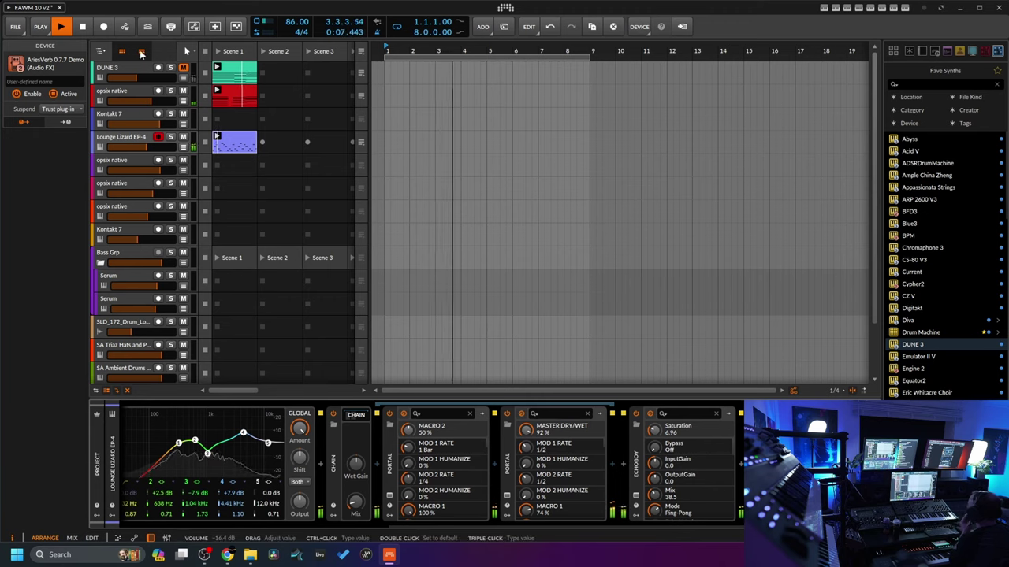
{"action": "left_click", "coordinate": [84, 27]}
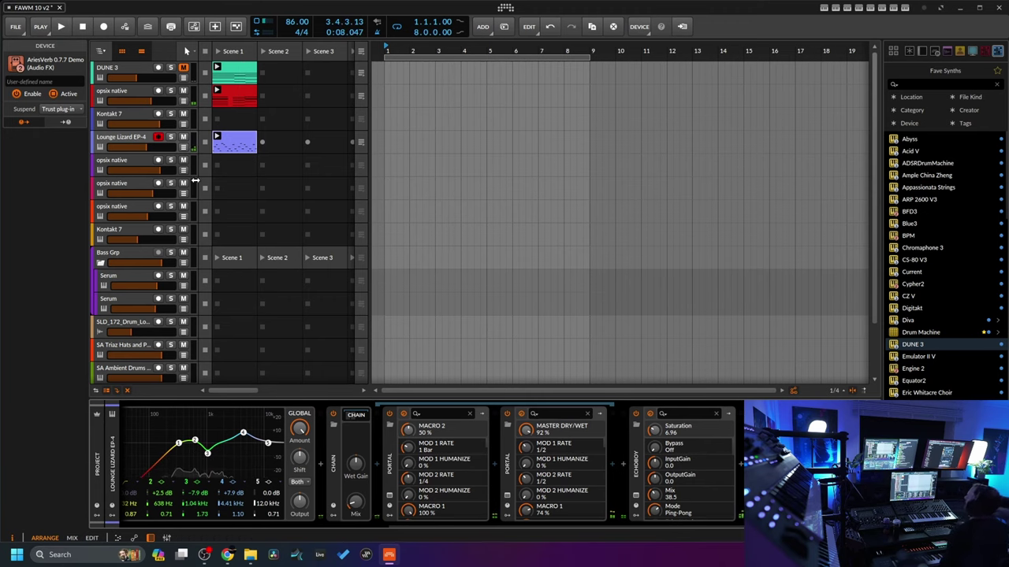
- Collapse the Bass Grp, restart playback with DUNE 3 unmuted, and set the DUNE 3 volume to -10.6 dB
{"action": "left_click", "coordinate": [101, 262]}
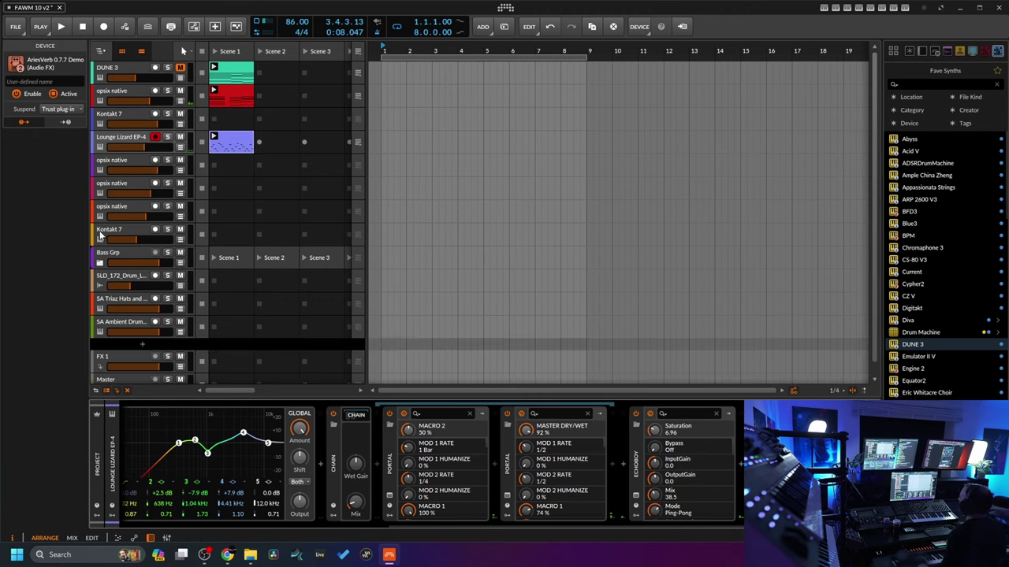
{"action": "left_click", "coordinate": [120, 326]}
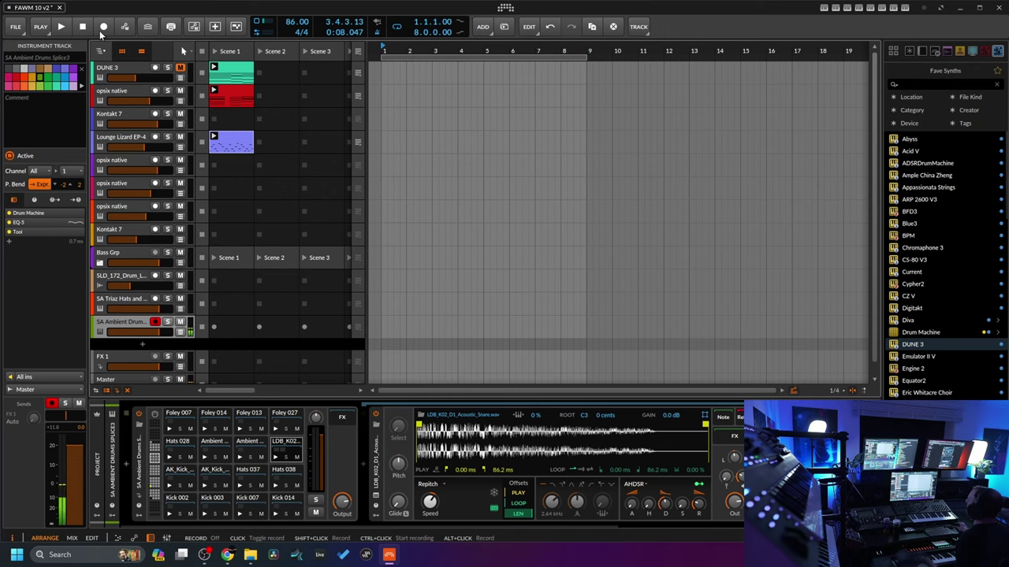
{"action": "left_click", "coordinate": [62, 27]}
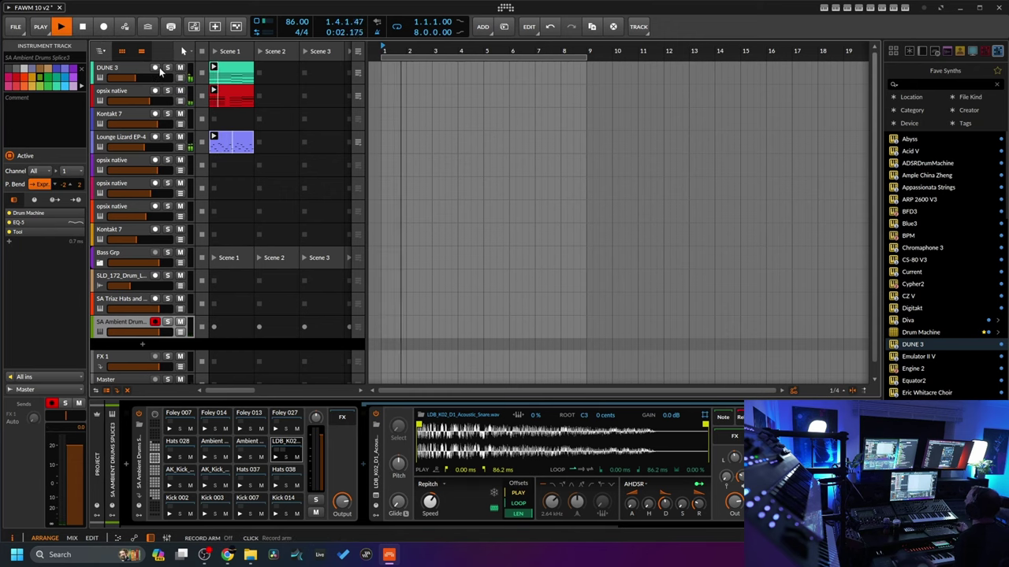
{"action": "left_click", "coordinate": [134, 69]}
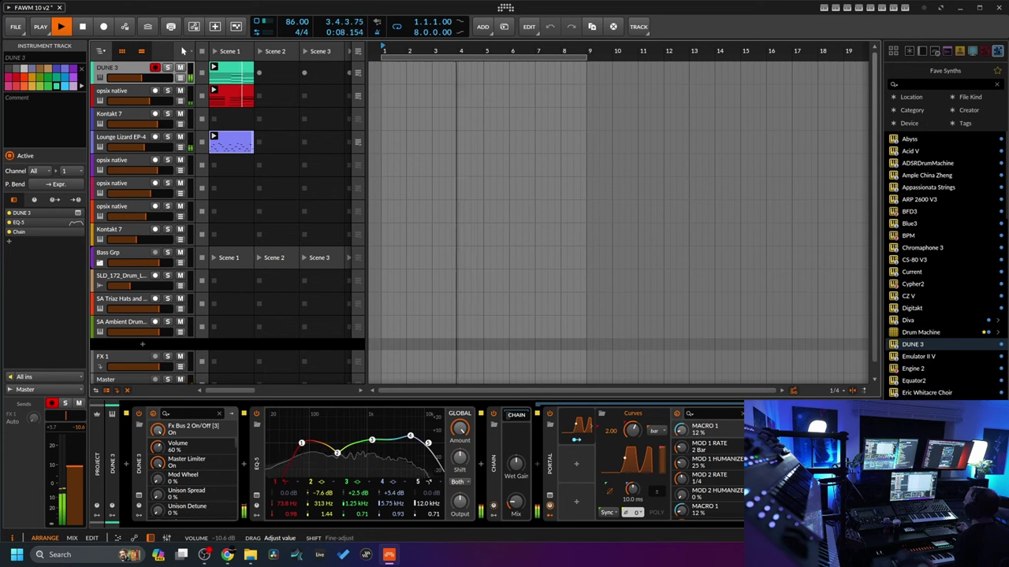
- Arm the SA Ambient Drums track for recording and raise the metronome level to -8.9 dB
{"action": "left_click", "coordinate": [130, 325]}
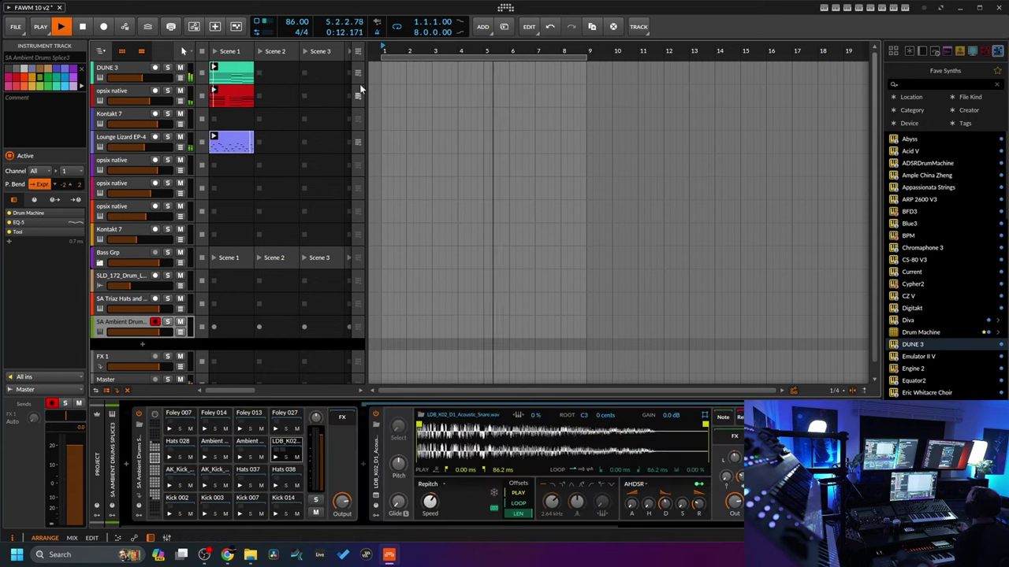
{"action": "left_click", "coordinate": [41, 28]}
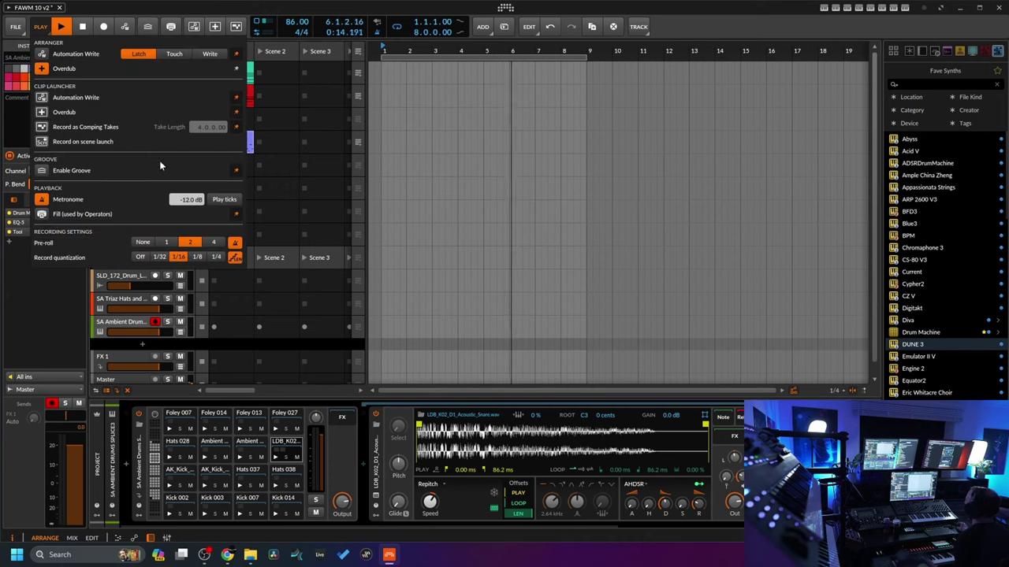
{"action": "left_click_drag", "start_coordinate": [191, 200], "coordinate": [191, 189]}
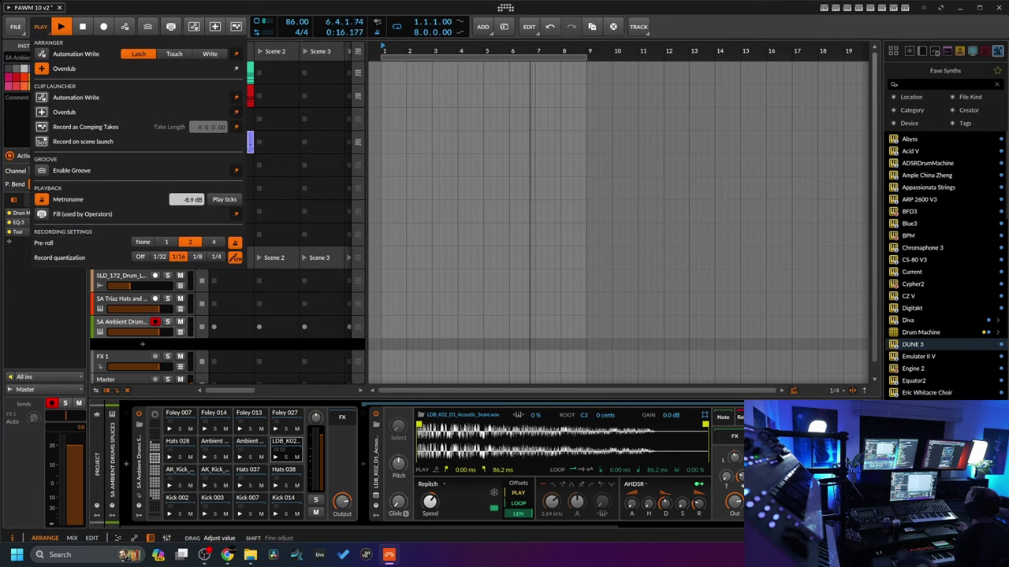
{"action": "left_click", "coordinate": [732, 21]}
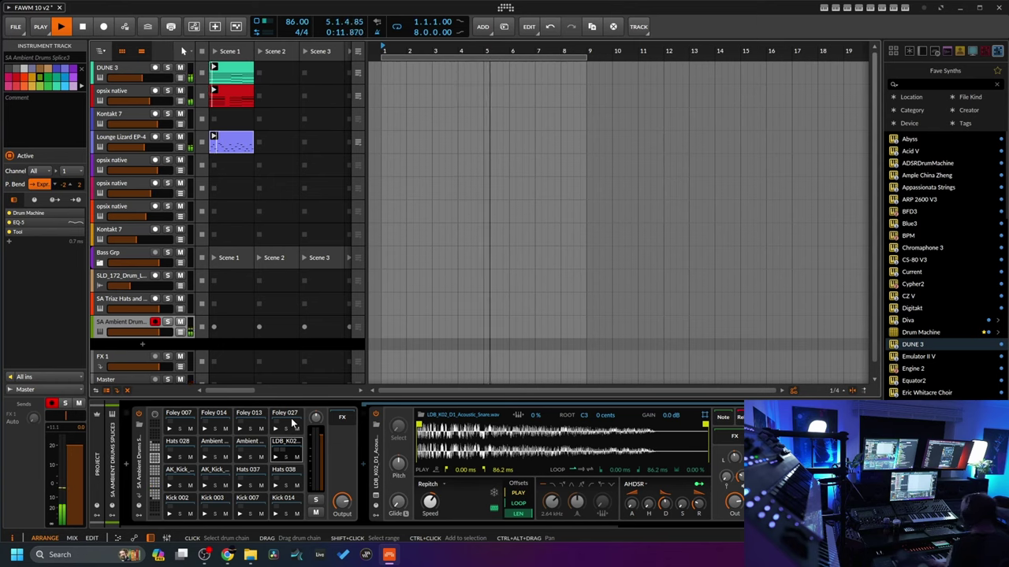
- Record a kick pattern into the SA Ambient Drums track's Scene 1 slot and show its kick notes in the note editor
{"action": "left_click", "coordinate": [85, 28]}
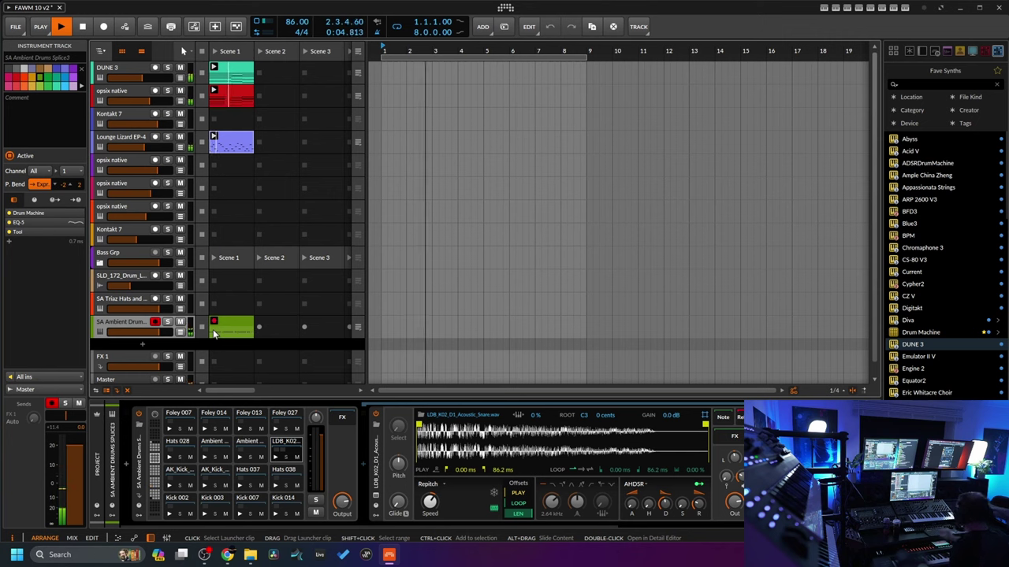
{"action": "double_click", "coordinate": [213, 330]}
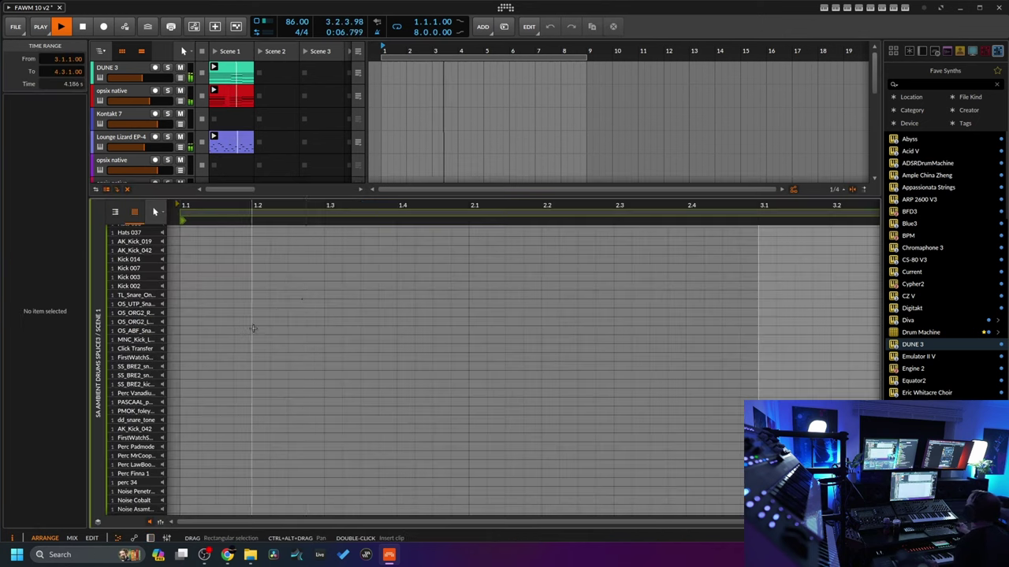
{"action": "left_click_drag", "start_coordinate": [621, 217], "coordinate": [341, 321]}
{"action": "scroll", "coordinate": [341, 321], "scroll_direction": "down", "scroll_amount": 5}
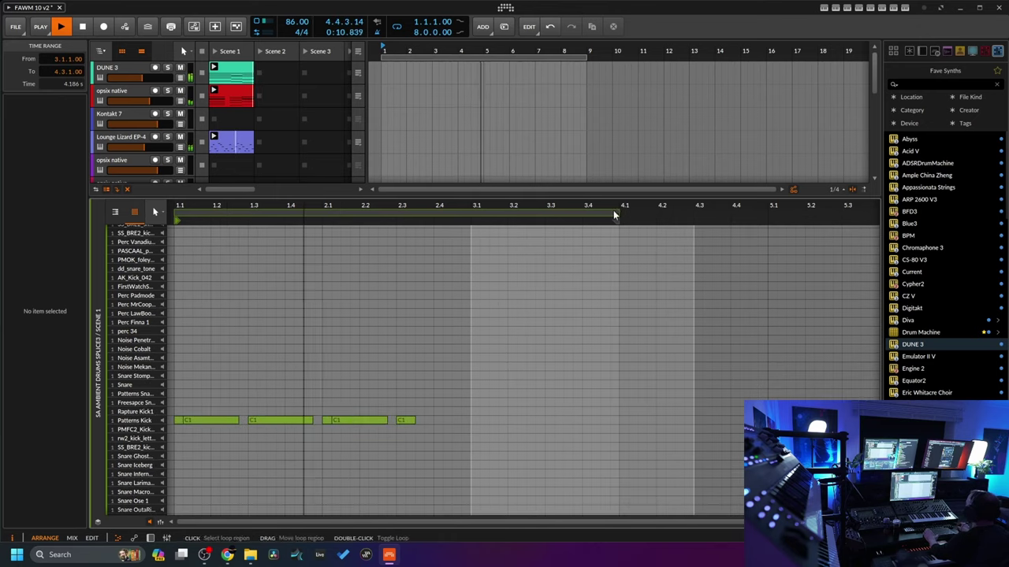
- Shorten the drum clip's loop to one bar starting at 1.1
{"action": "mouse_move", "coordinate": [619, 212]}
{"action": "left_mouse_down"}
{"action": "mouse_move", "coordinate": [432, 211]}
{"action": "mouse_move", "coordinate": [611, 384]}
{"action": "left_mouse_up"}
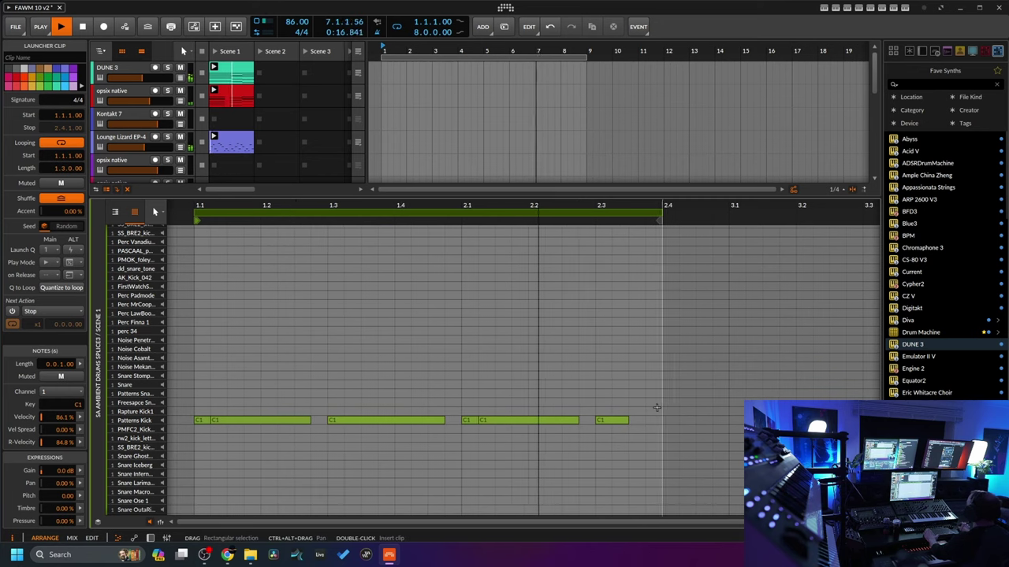
{"action": "left_click_drag", "start_coordinate": [659, 219], "coordinate": [597, 219]}
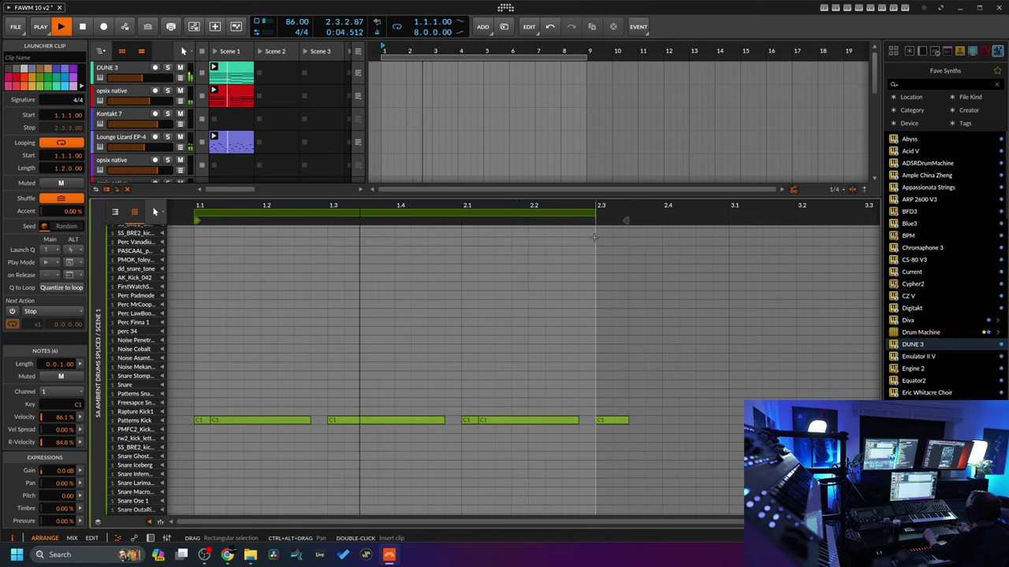
{"action": "left_click_drag", "start_coordinate": [627, 220], "coordinate": [464, 218]}
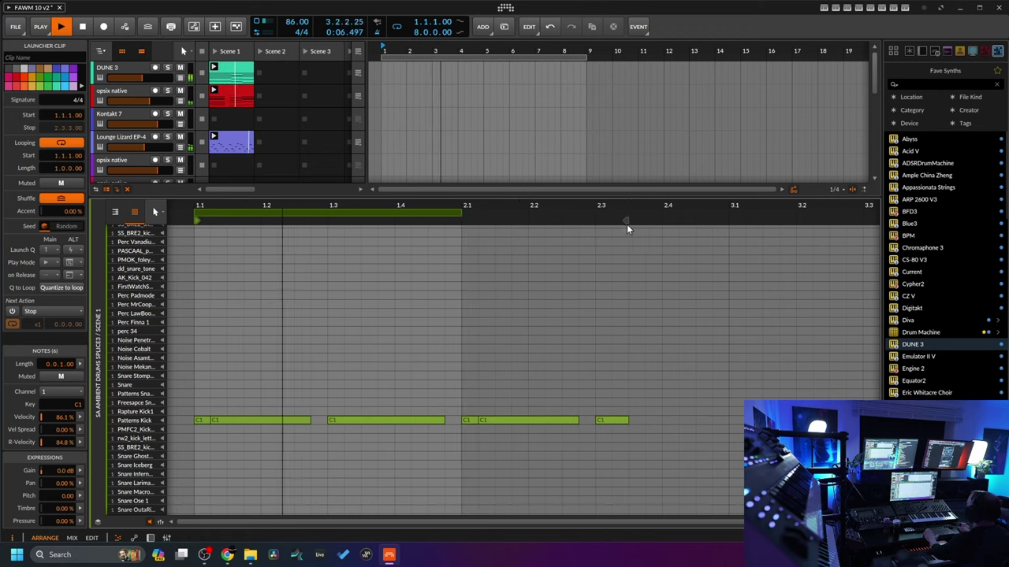
- Return to the device view and consolidate the SA Ambient Drums clip in Scene 1
{"action": "left_click", "coordinate": [149, 538]}
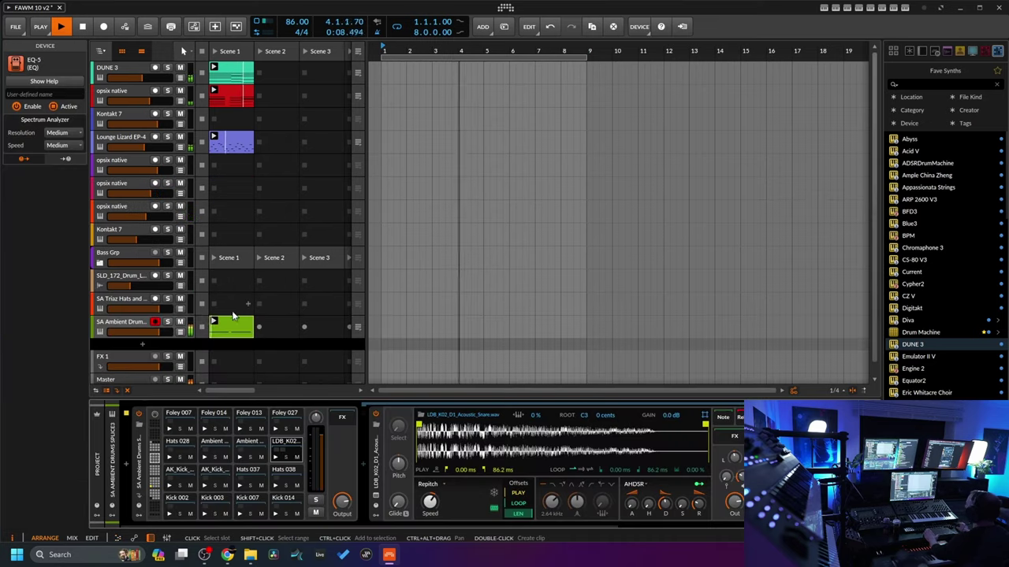
{"action": "right_click", "coordinate": [230, 143]}
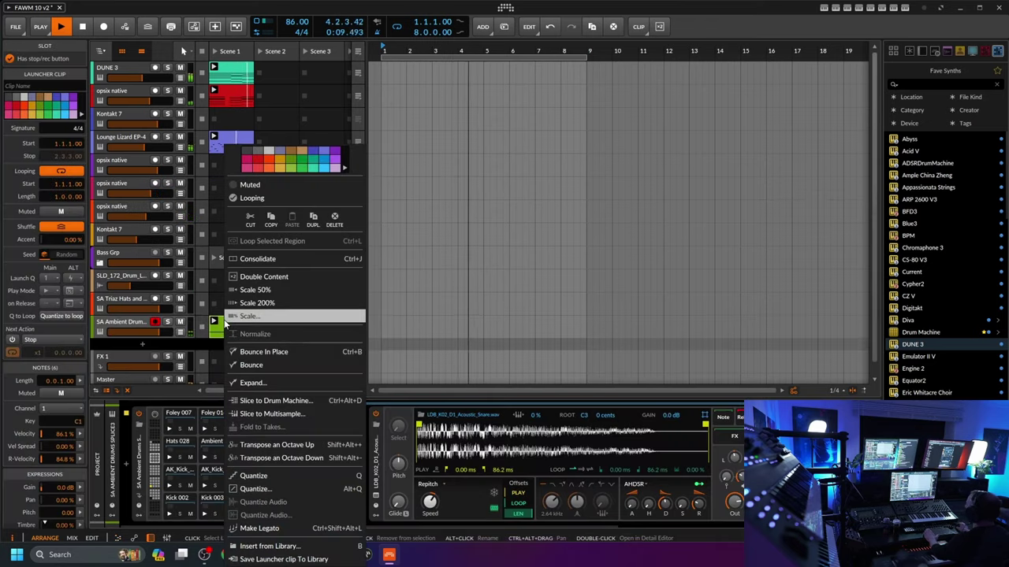
{"action": "left_click", "coordinate": [255, 263]}
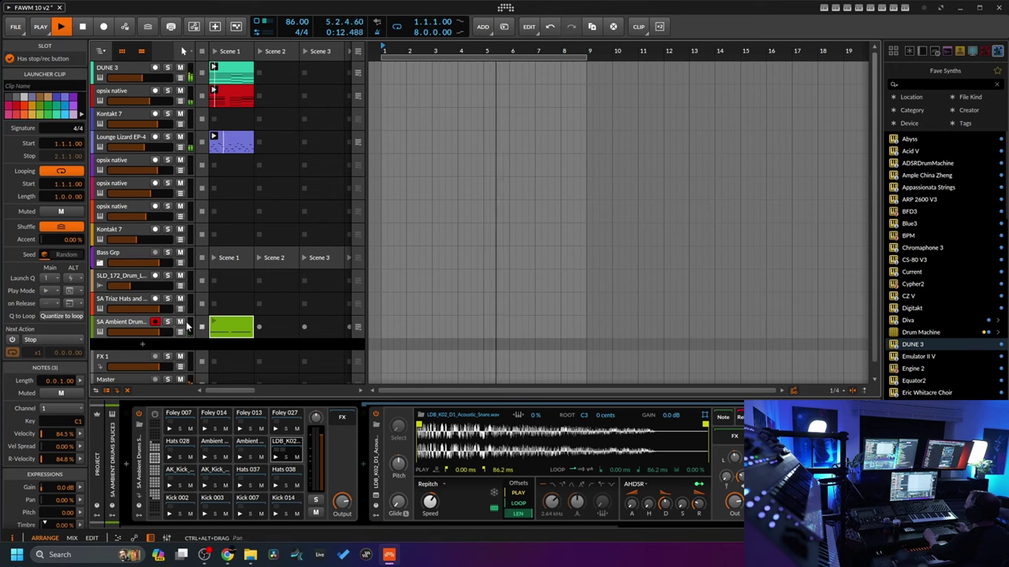
- Select the Patterns Kick pad in the SA Ambient Drums Drum Machine and set its amplitude envelope decay to 266 ms
{"action": "left_click", "coordinate": [161, 332]}
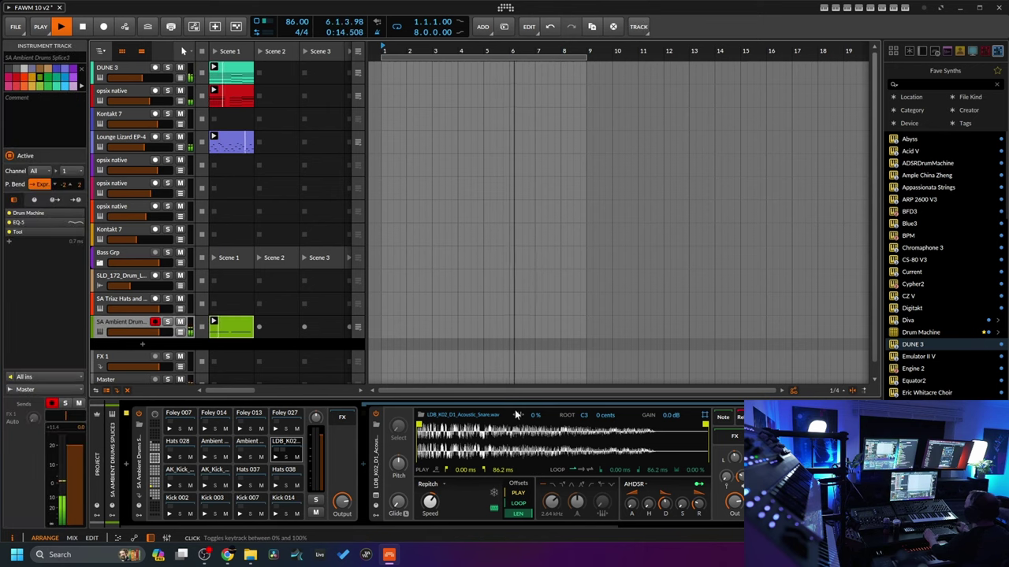
{"action": "left_click", "coordinate": [156, 488]}
{"action": "left_click_drag", "start_coordinate": [664, 503], "coordinate": [664, 501]}
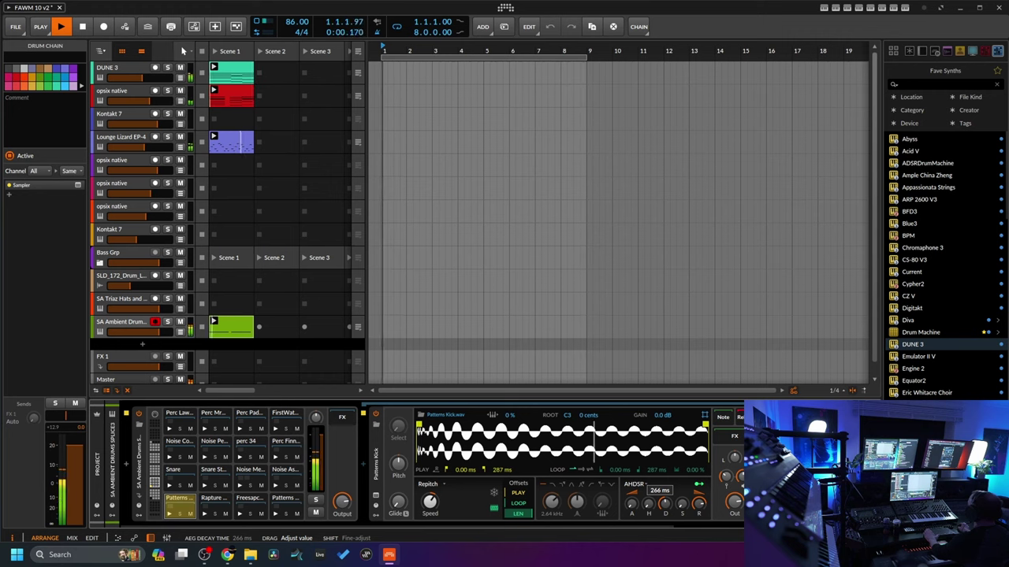
{"action": "mouse_move", "coordinate": [730, 482]}
{"action": "left_mouse_down"}
{"action": "mouse_move", "coordinate": [725, 468]}
{"action": "mouse_move", "coordinate": [725, 477]}
{"action": "left_mouse_up"}
- Reshape the drum EQ-5 with a -16.2 dB cut at 361 Hz, band 4 at 7.34 kHz and +2.9 dB, and band 1 at 42.5 Hz
{"action": "scroll", "coordinate": [639, 528], "scroll_direction": "right", "scroll_amount": 5}
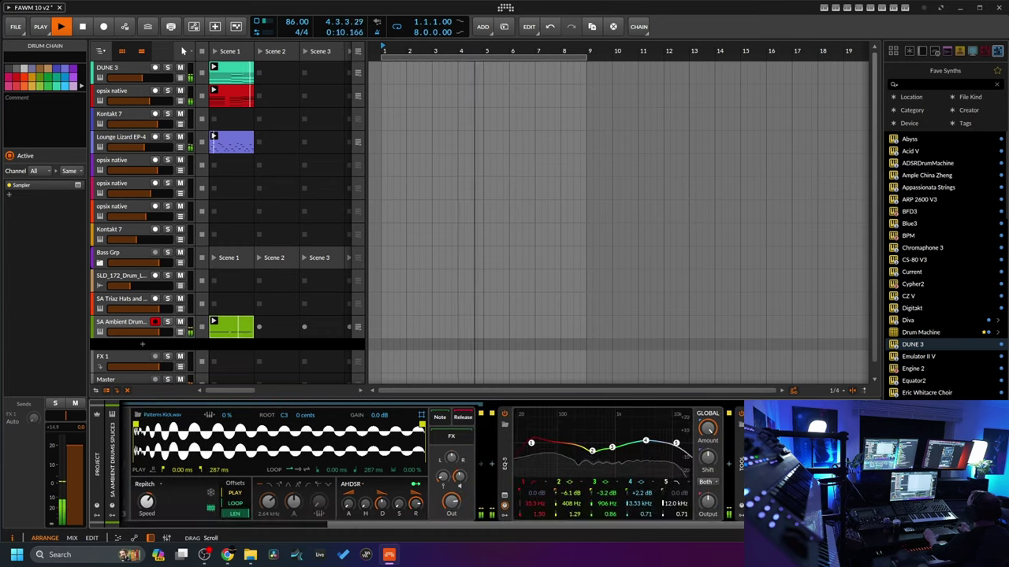
{"action": "left_click_drag", "start_coordinate": [593, 455], "coordinate": [668, 442]}
{"action": "left_click_drag", "start_coordinate": [532, 445], "coordinate": [536, 446]}
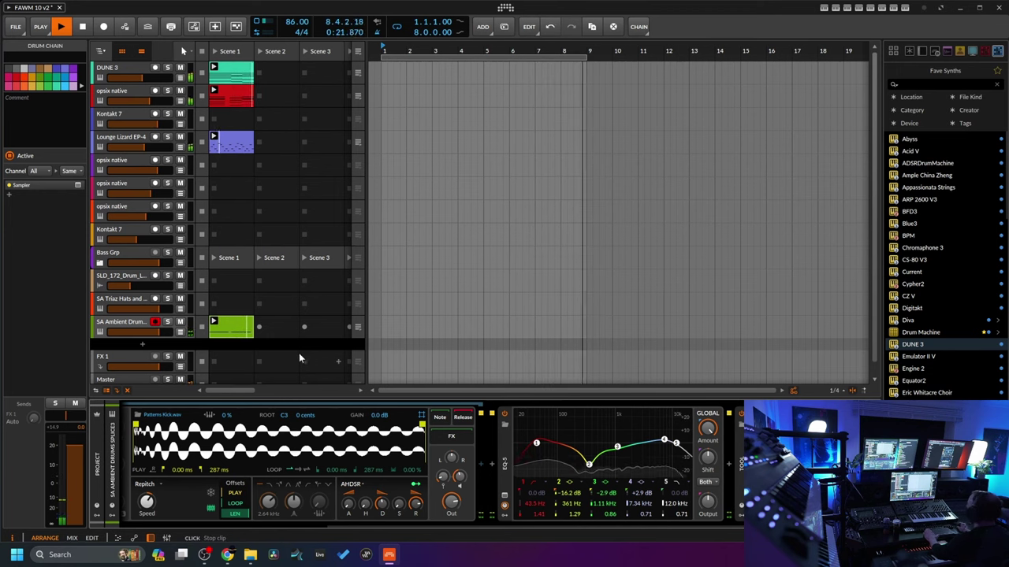
- Delete the SLD_172_Drum_Loop_26 audio track
{"action": "left_click", "coordinate": [122, 275]}
{"action": "right_click", "coordinate": [122, 275]}
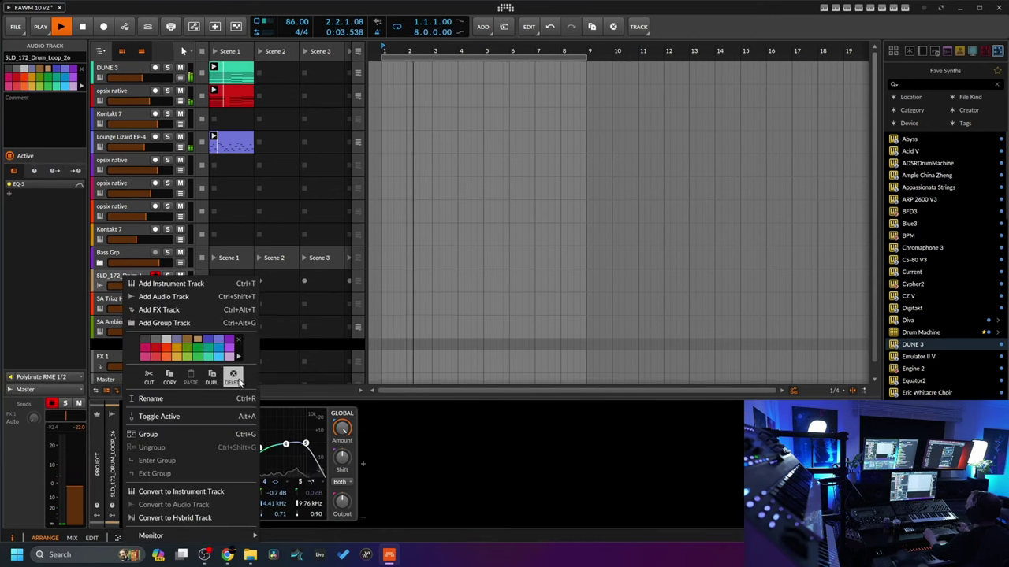
{"action": "left_click", "coordinate": [146, 396]}
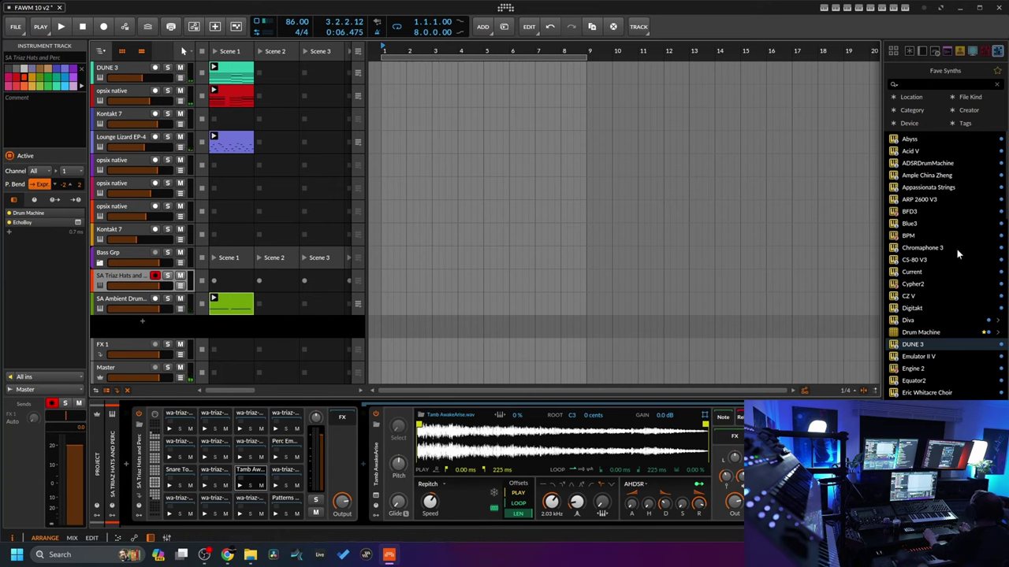
- Add a Drum Machine track below SA Ambient Drums and load the Triaz Kicks and Snares preset from My Library
{"action": "left_click_drag", "start_coordinate": [933, 335], "coordinate": [303, 327]}
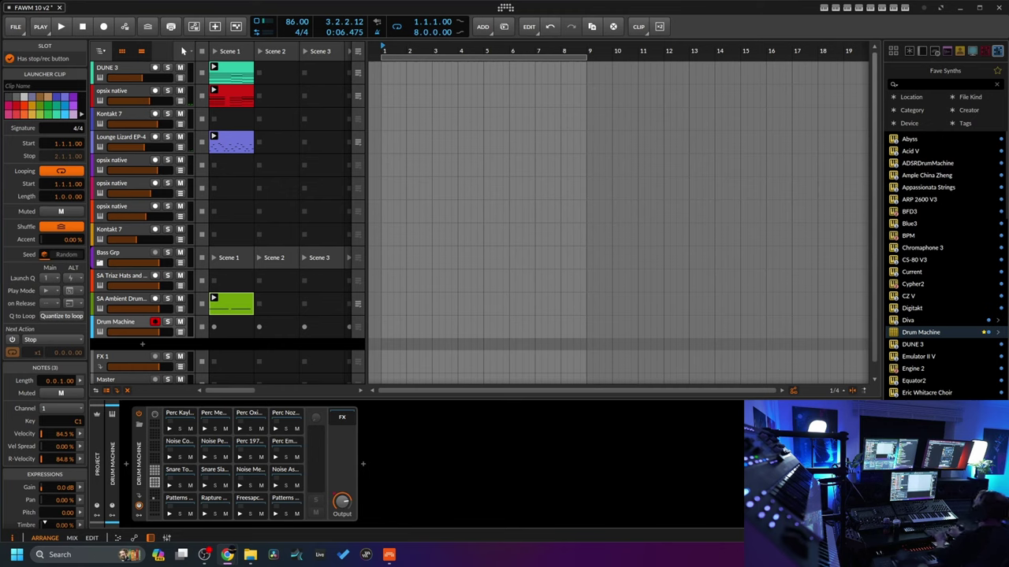
{"action": "left_click", "coordinate": [128, 331]}
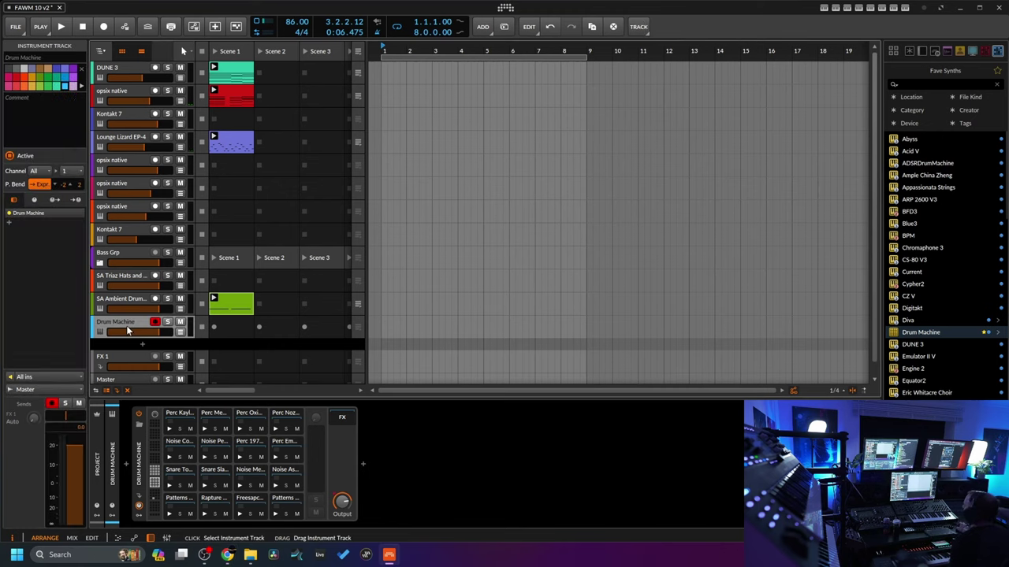
{"action": "left_click", "coordinate": [139, 426]}
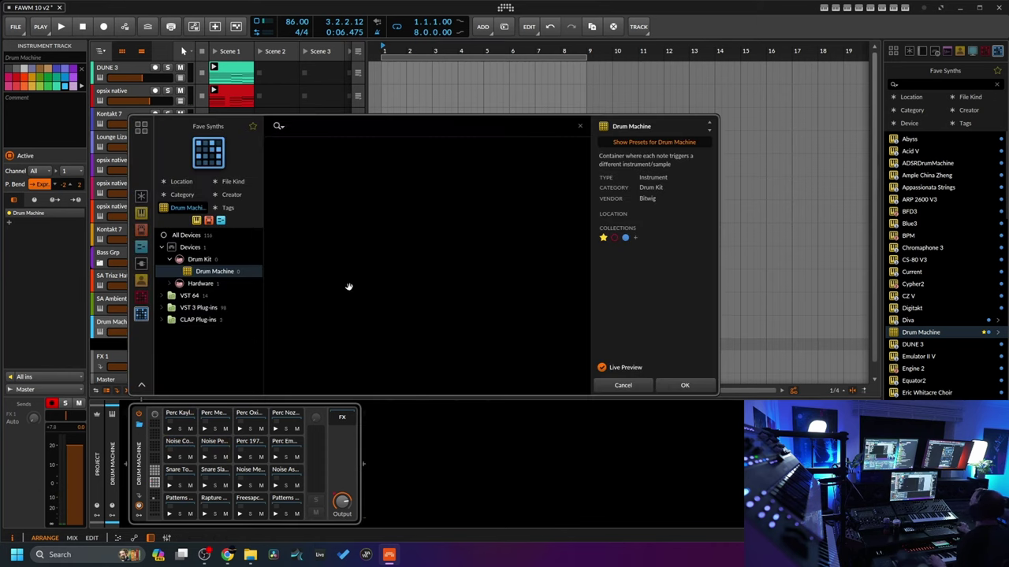
{"action": "left_click", "coordinate": [142, 281]}
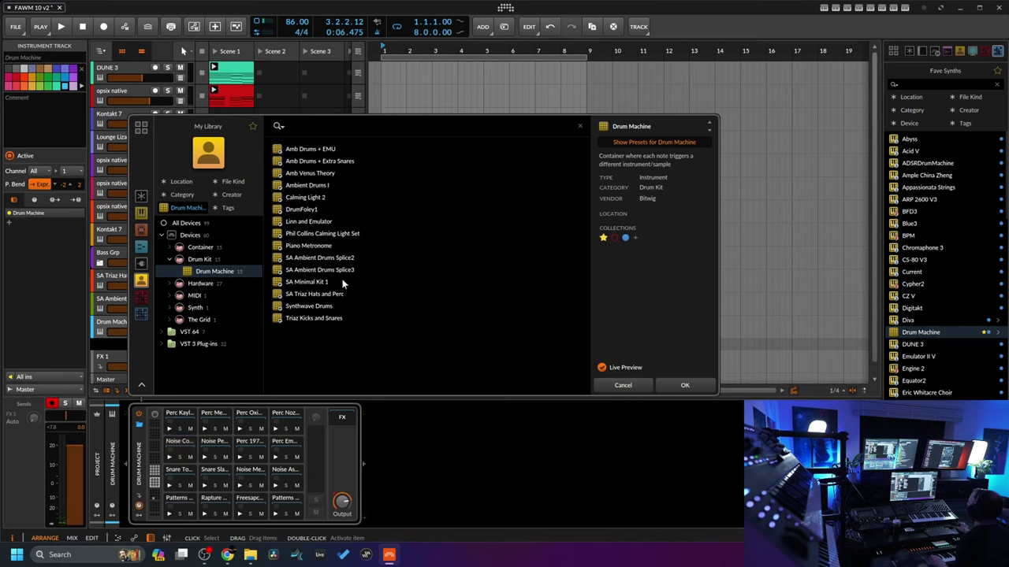
{"action": "left_click", "coordinate": [322, 319]}
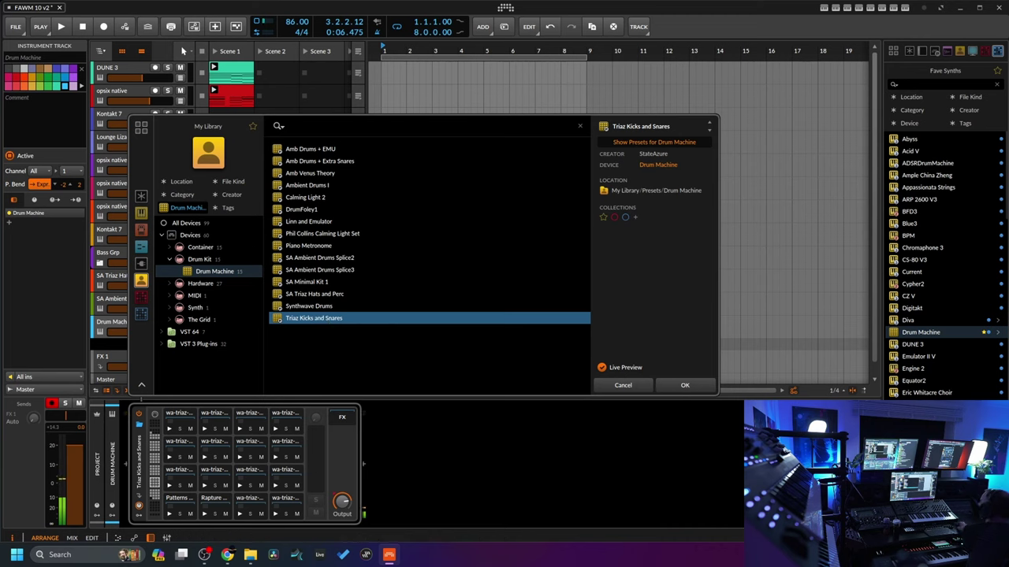
{"action": "key", "text": "alt+Tab"}
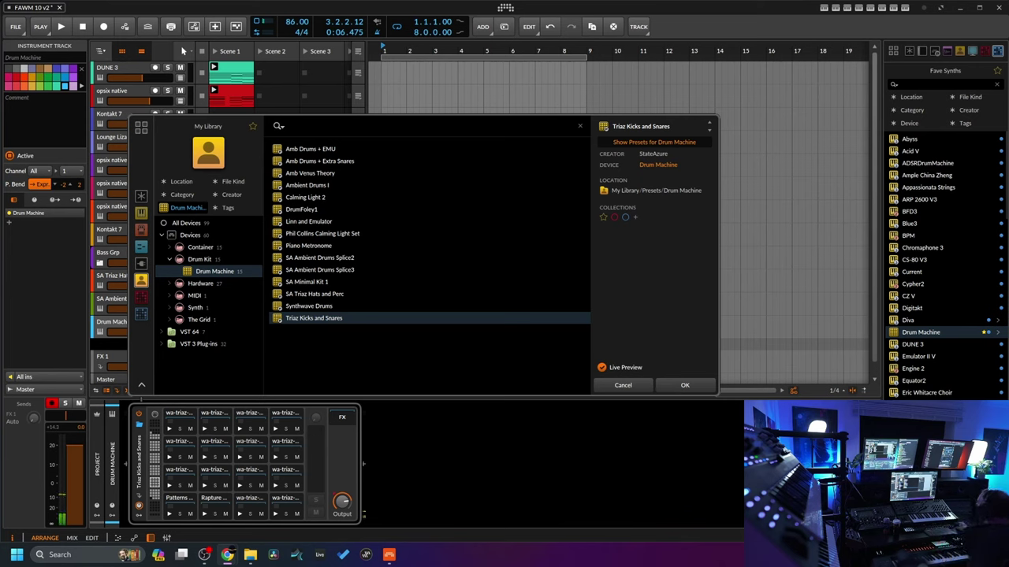
{"action": "key", "text": "alt+Tab"}
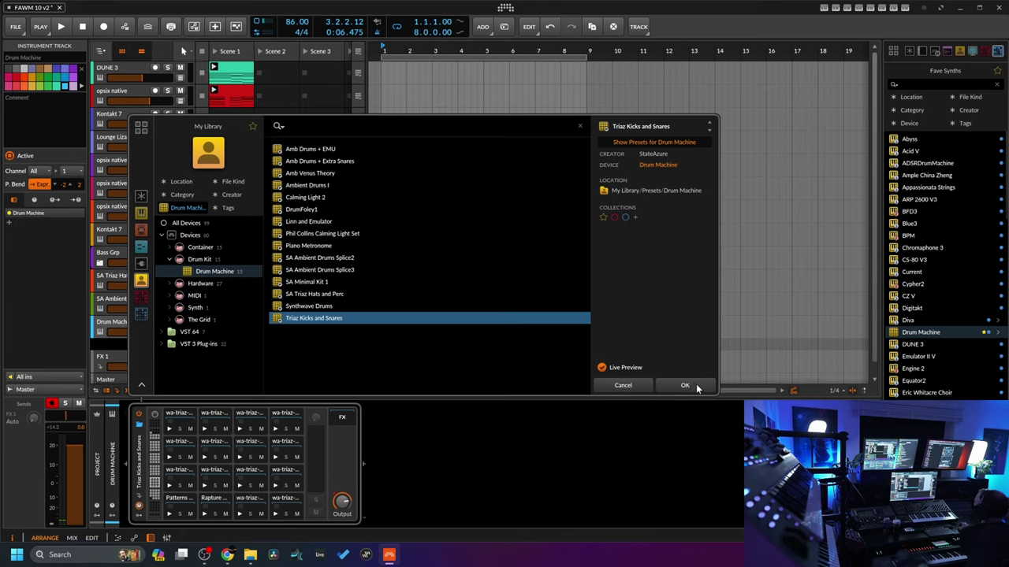
{"action": "left_click", "coordinate": [696, 387]}
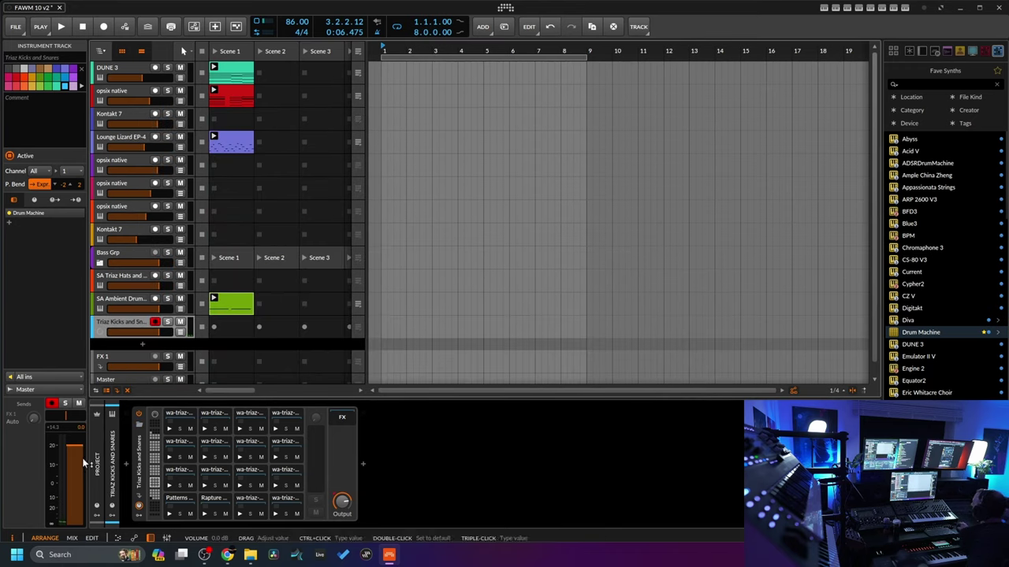
- Record a drum clip on the Triaz Kicks and Snares track in Scene 1 during playback
{"action": "left_click", "coordinate": [63, 29]}
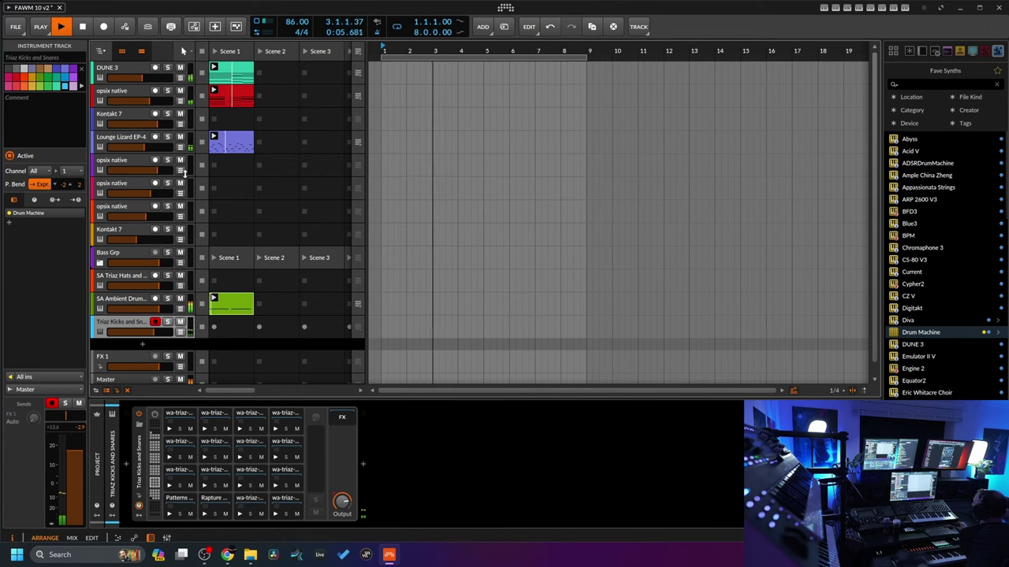
{"action": "left_click", "coordinate": [213, 327]}
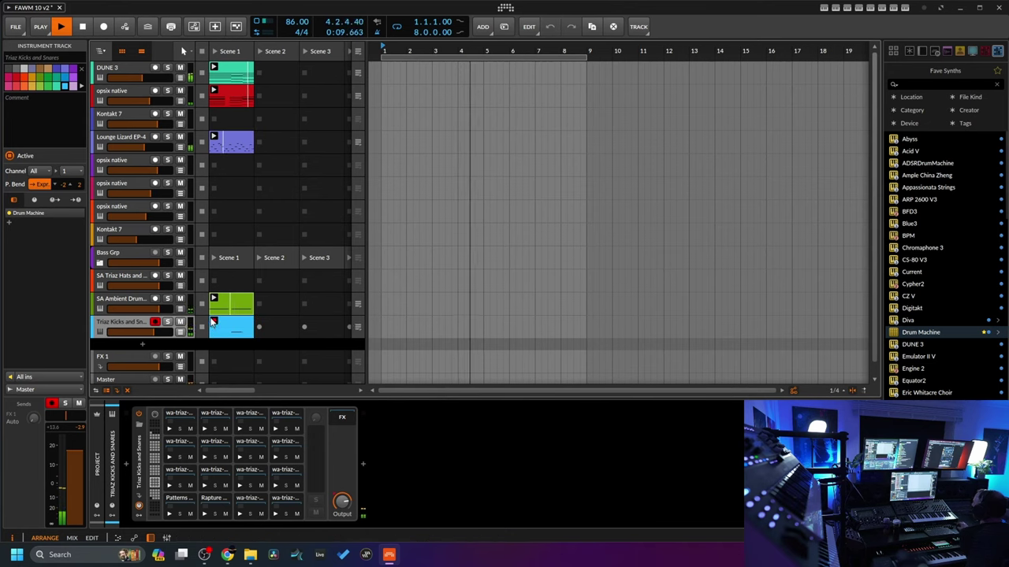
{"action": "left_click", "coordinate": [214, 324]}
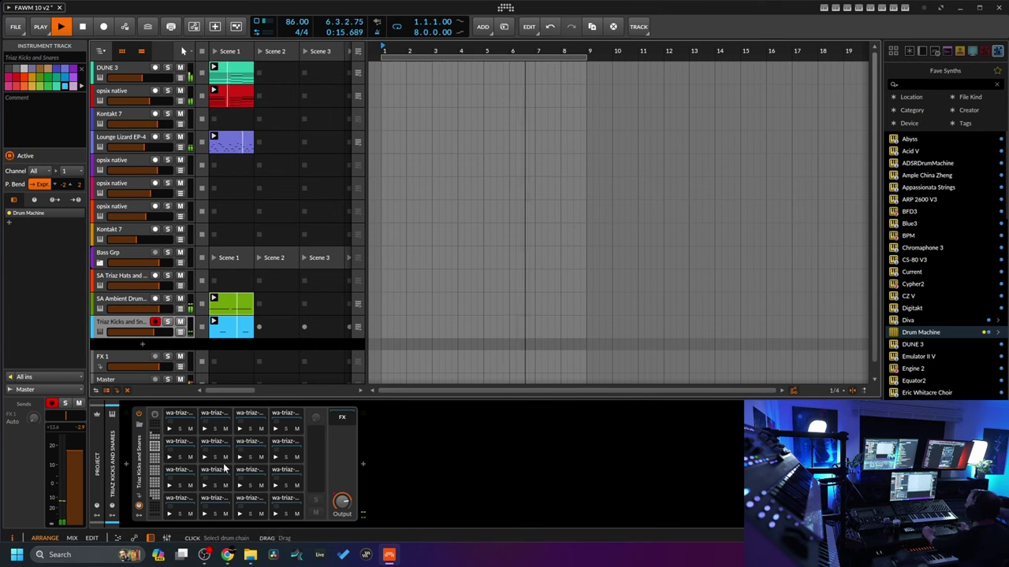
- Select the elec-deep-soul snare pad, adjust its amplitude envelope decay and set its voice gain to -3.0 dB
{"action": "left_click", "coordinate": [287, 446]}
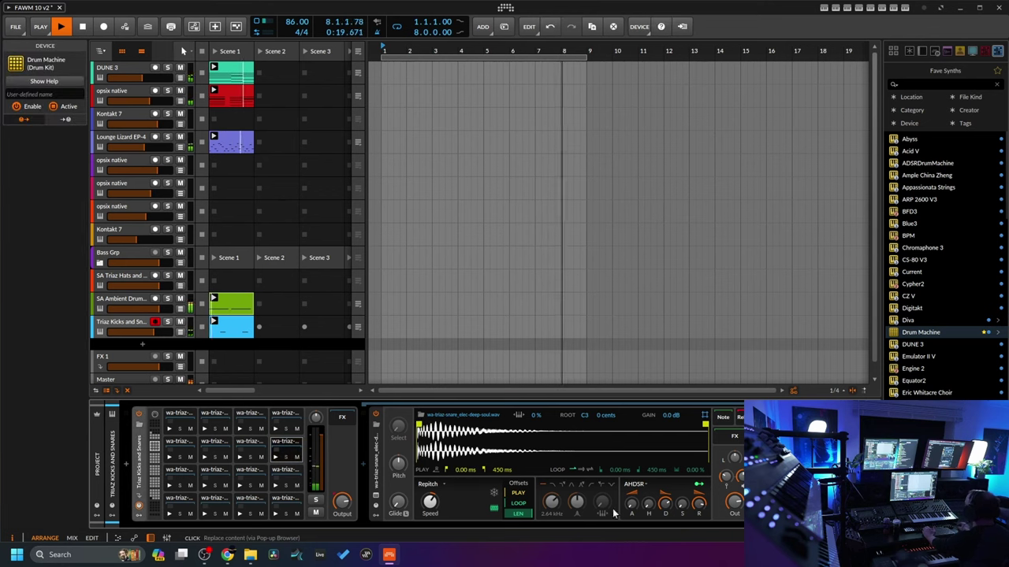
{"action": "left_click_drag", "start_coordinate": [664, 503], "coordinate": [664, 477]}
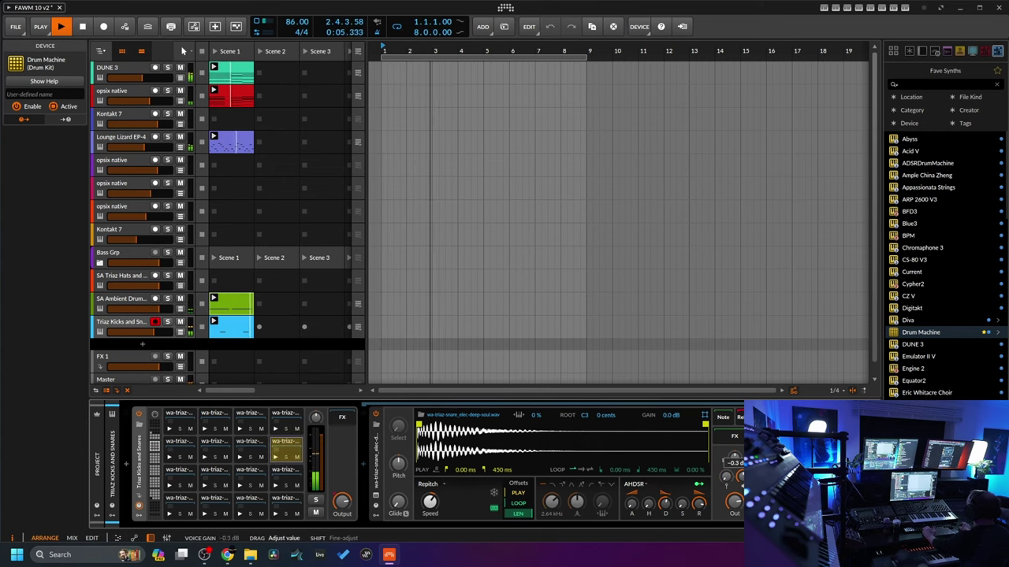
{"action": "left_click_drag", "start_coordinate": [734, 462], "coordinate": [733, 465]}
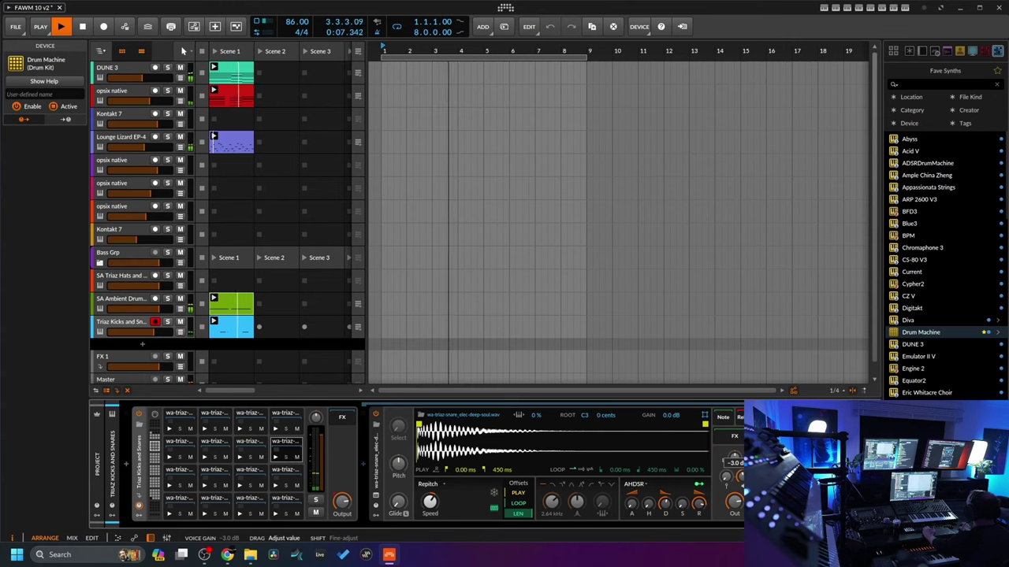
- Insert an EQ-5 after the elec-deep-soul snare pad's Sampler
{"action": "left_click", "coordinate": [735, 436]}
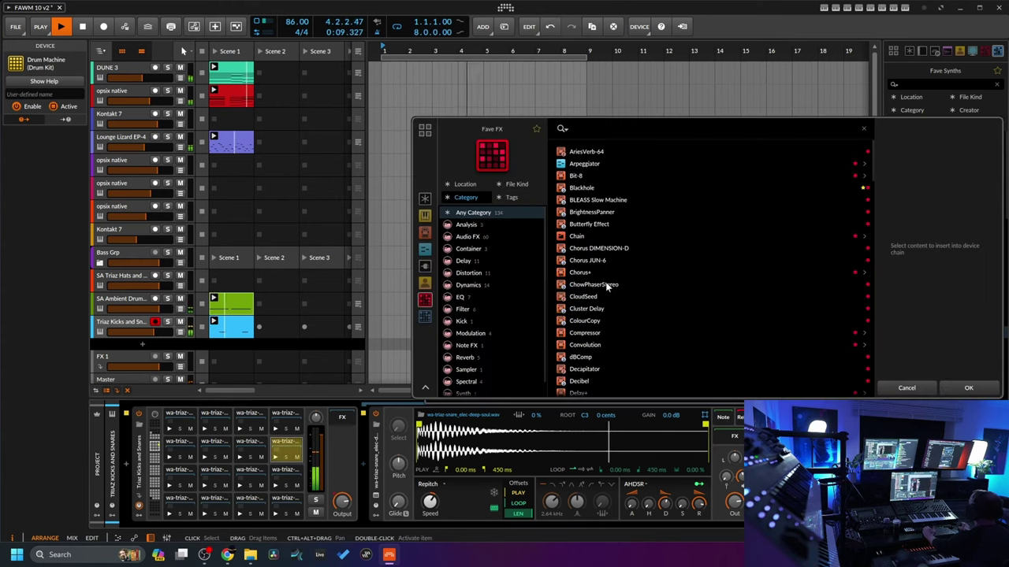
{"action": "scroll", "coordinate": [606, 292], "scroll_direction": "down", "scroll_amount": 5}
{"action": "left_click", "coordinate": [581, 336]}
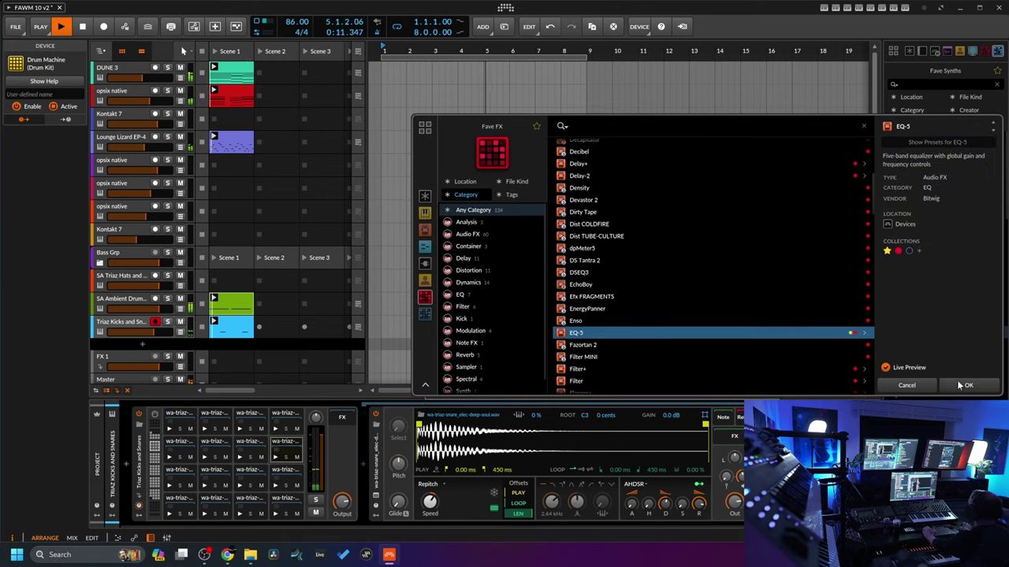
{"action": "left_click", "coordinate": [969, 385]}
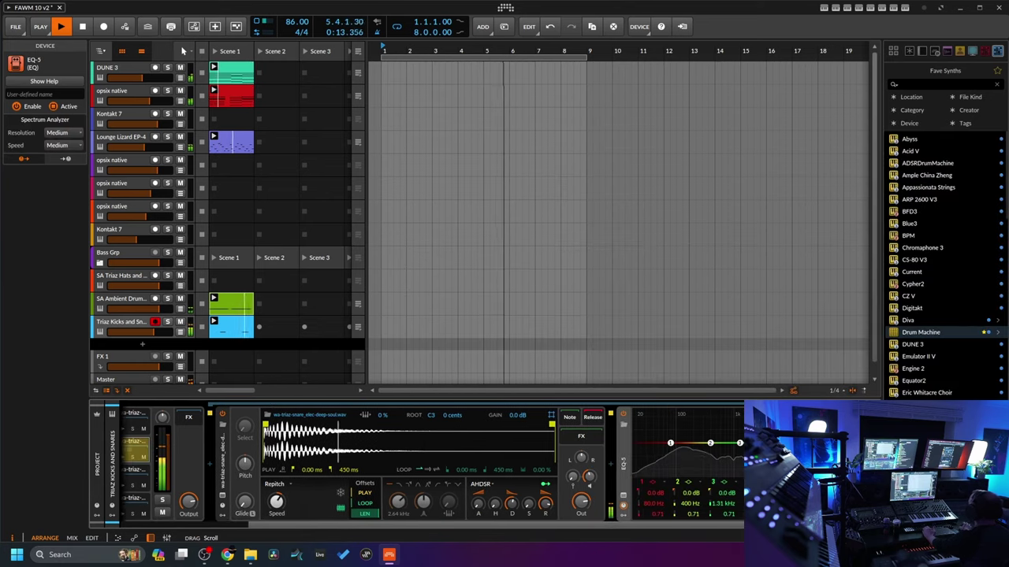
- Shape the snare's EQ-5 with a low cut at 60.2 Hz, band 2 at 170 Hz and +0.7 dB, and band 3 at 591 Hz and -10.5 dB
{"action": "left_click", "coordinate": [651, 483]}
{"action": "left_click", "coordinate": [670, 500]}
{"action": "left_click_drag", "start_coordinate": [670, 443], "coordinate": [662, 401]}
{"action": "left_click_drag", "start_coordinate": [690, 513], "coordinate": [694, 516]}
{"action": "left_click_drag", "start_coordinate": [710, 444], "coordinate": [689, 446]}
{"action": "left_click_drag", "start_coordinate": [728, 514], "coordinate": [728, 503]}
{"action": "left_click_drag", "start_coordinate": [739, 443], "coordinate": [719, 456]}
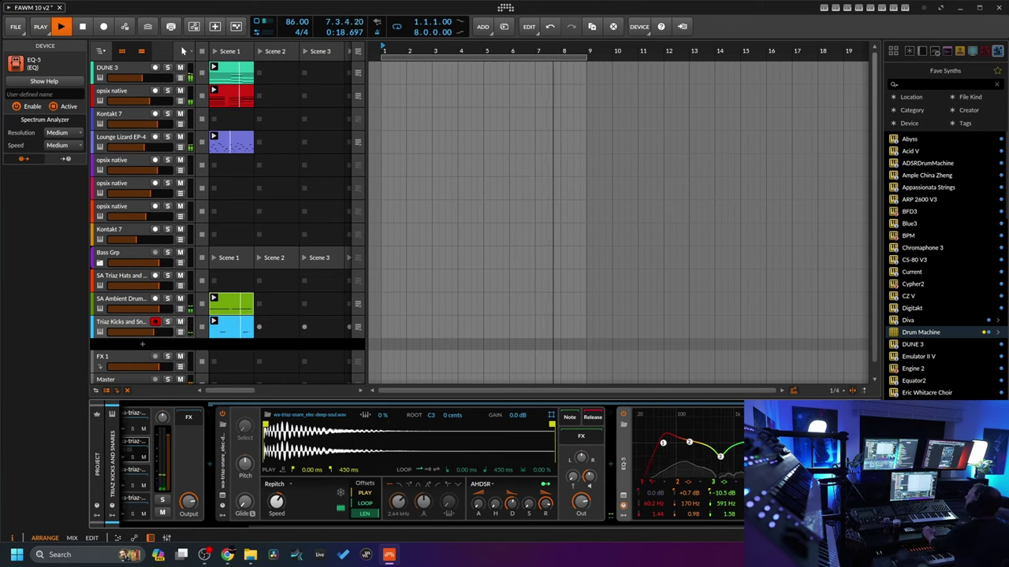
- Restart playback, overdub more drum hits into the Triaz Kicks and Snares clip in Scene 1, and save the project
{"action": "key", "text": "space"}
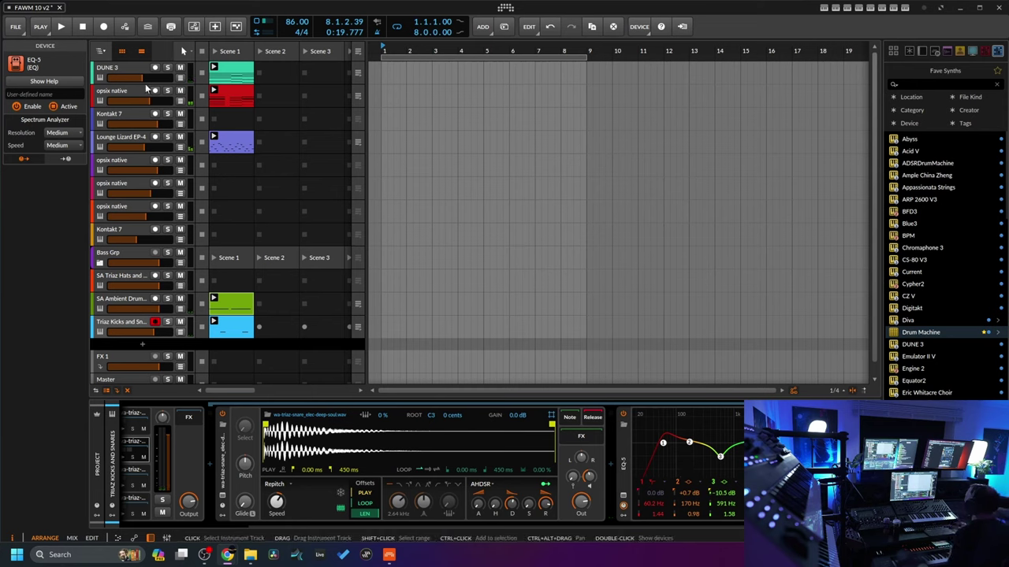
{"action": "left_click", "coordinate": [82, 27]}
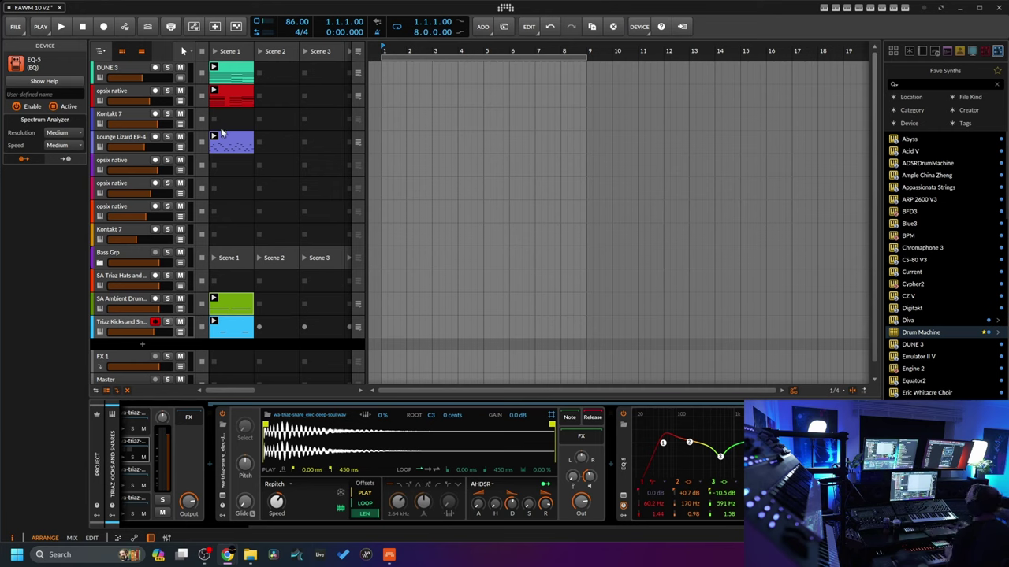
{"action": "left_click", "coordinate": [61, 26]}
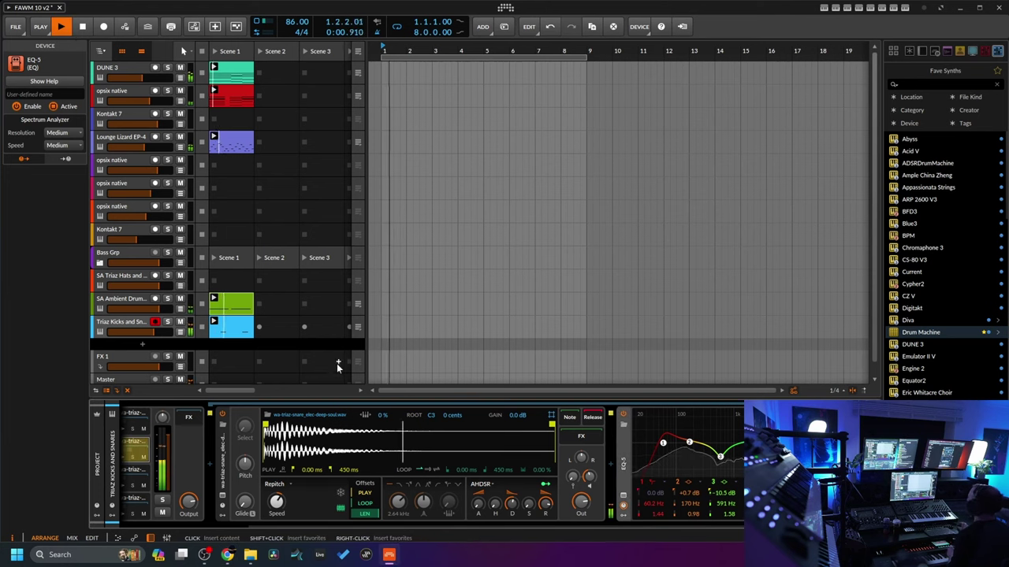
{"action": "left_click", "coordinate": [150, 332]}
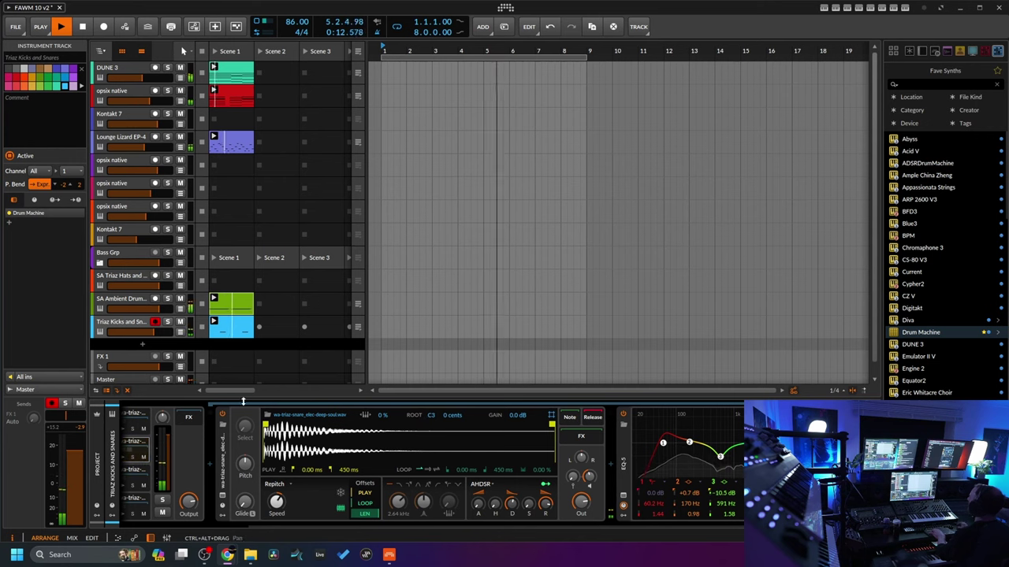
{"action": "left_click", "coordinate": [216, 27]}
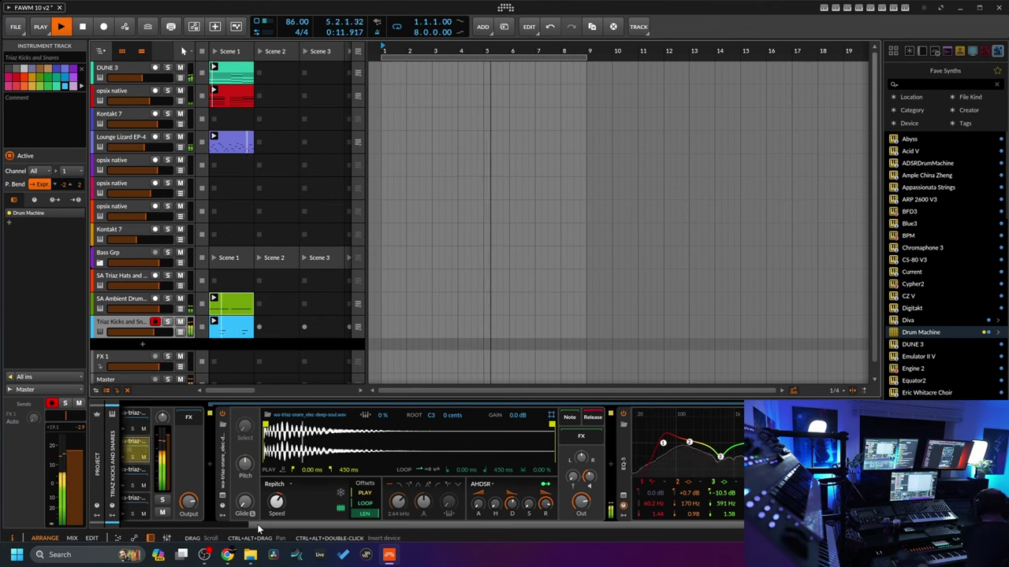
{"action": "left_click", "coordinate": [216, 27]}
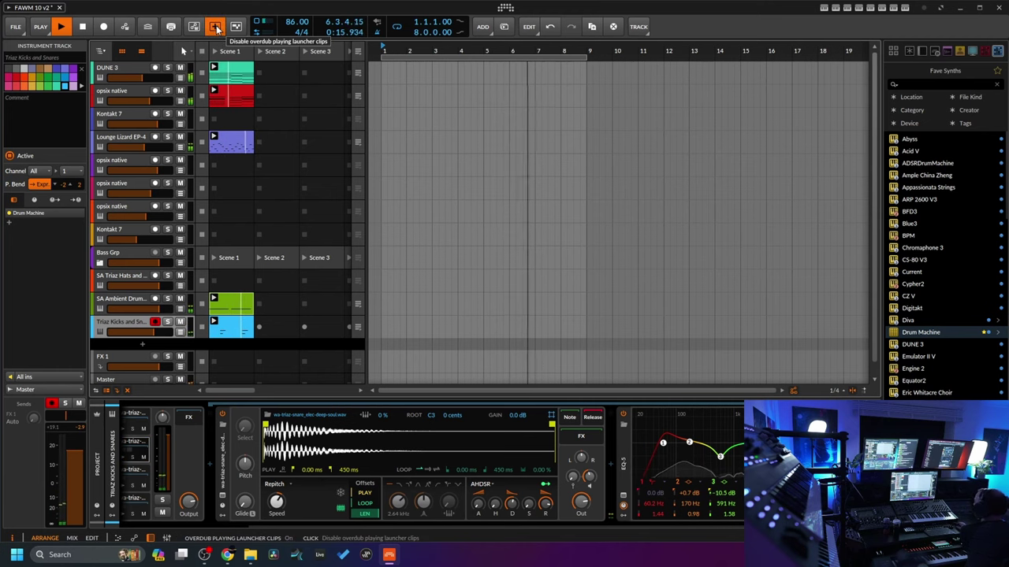
{"action": "left_click", "coordinate": [217, 28]}
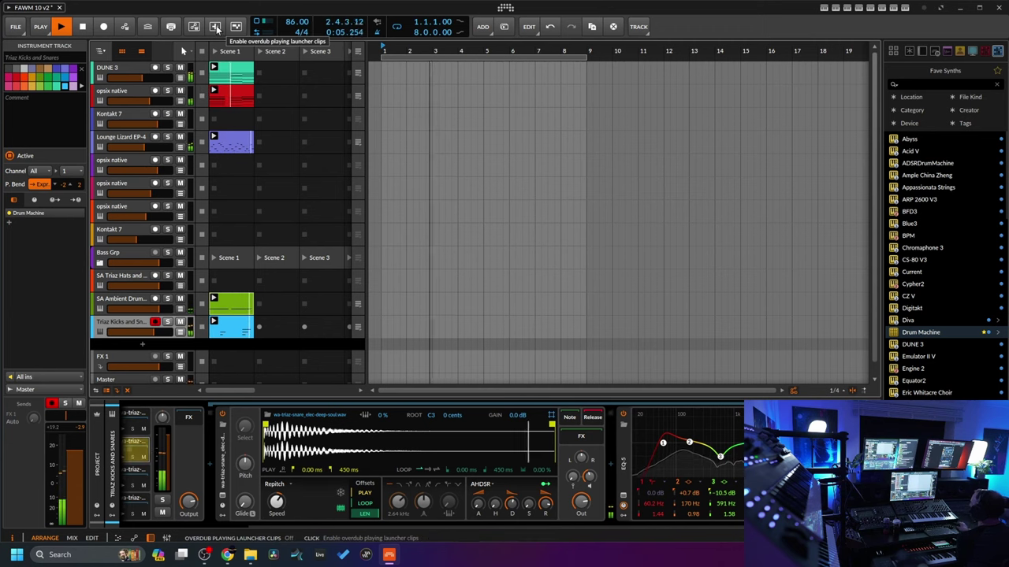
{"action": "left_click", "coordinate": [216, 27]}
{"action": "left_click", "coordinate": [216, 27]}
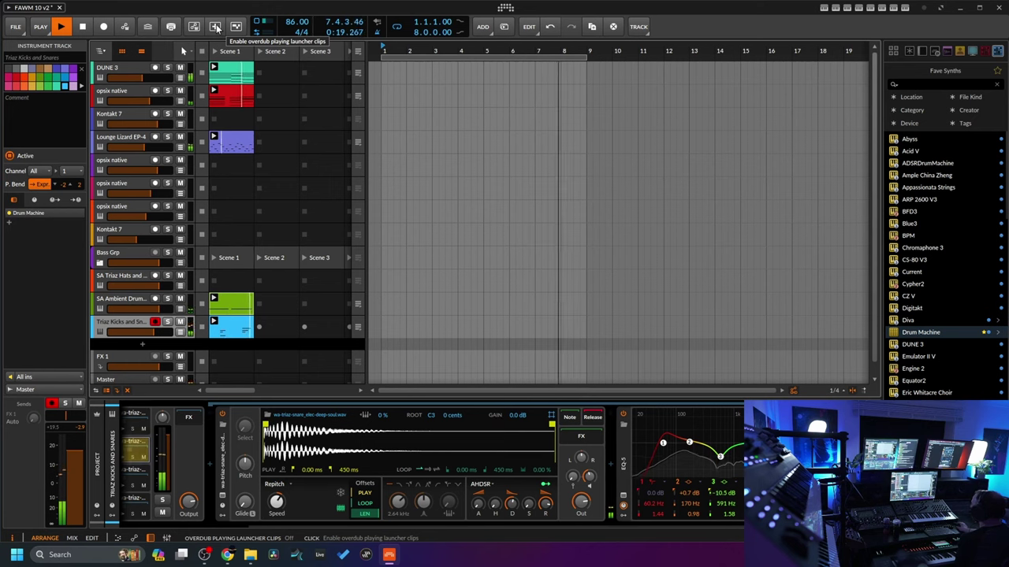
{"action": "left_click", "coordinate": [215, 27]}
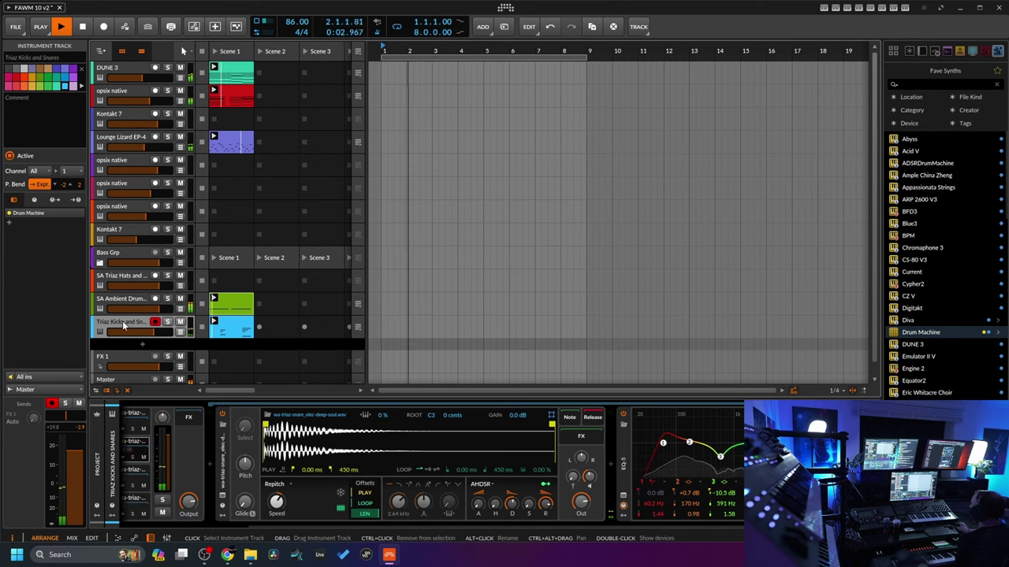
{"action": "left_click", "coordinate": [15, 26]}
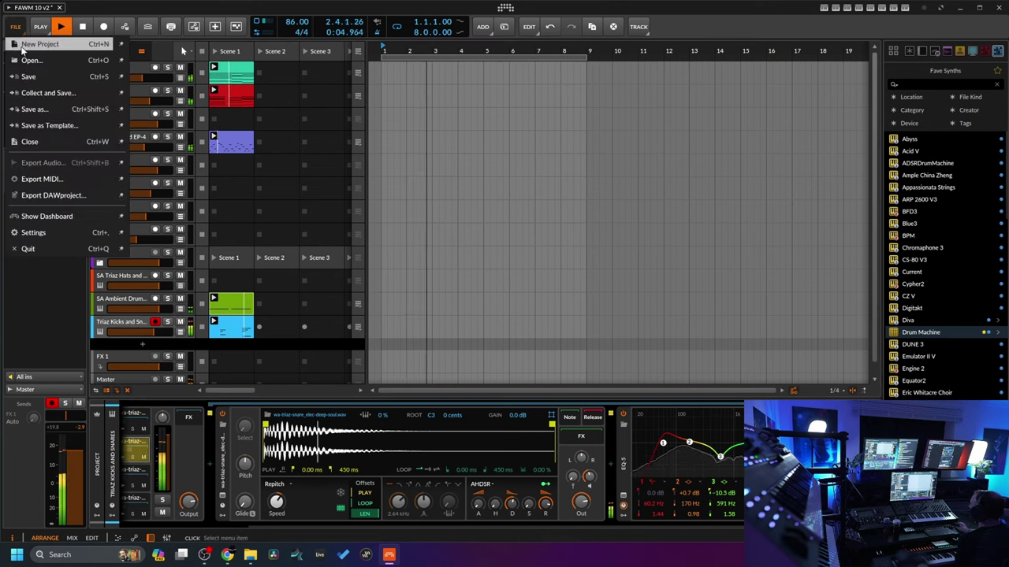
{"action": "left_click", "coordinate": [28, 77]}
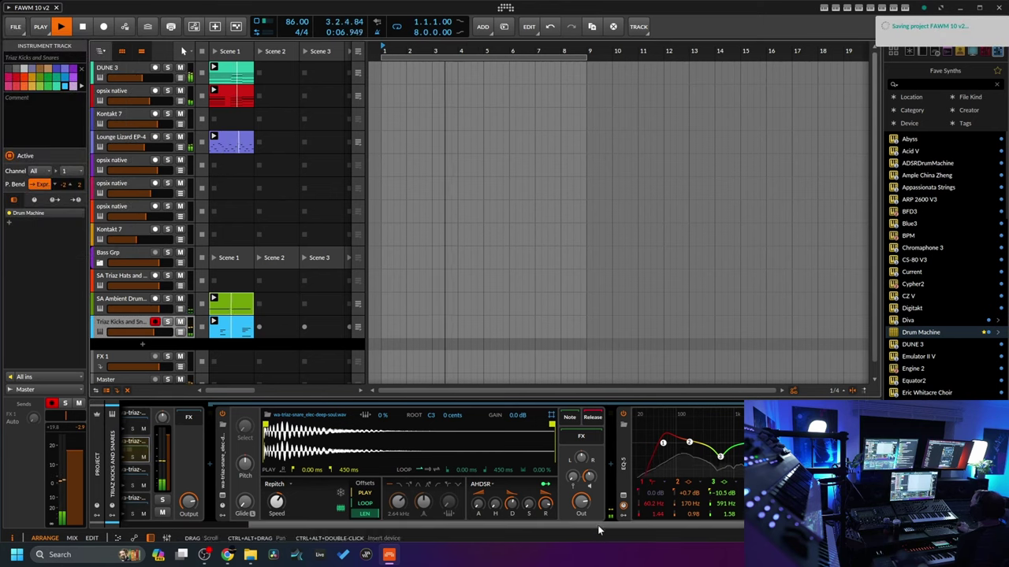
- Select the synthetic-classic_smack_3 snare pad, shorten its amplitude envelope decay and lower its voice gain
{"action": "left_click", "coordinate": [333, 519]}
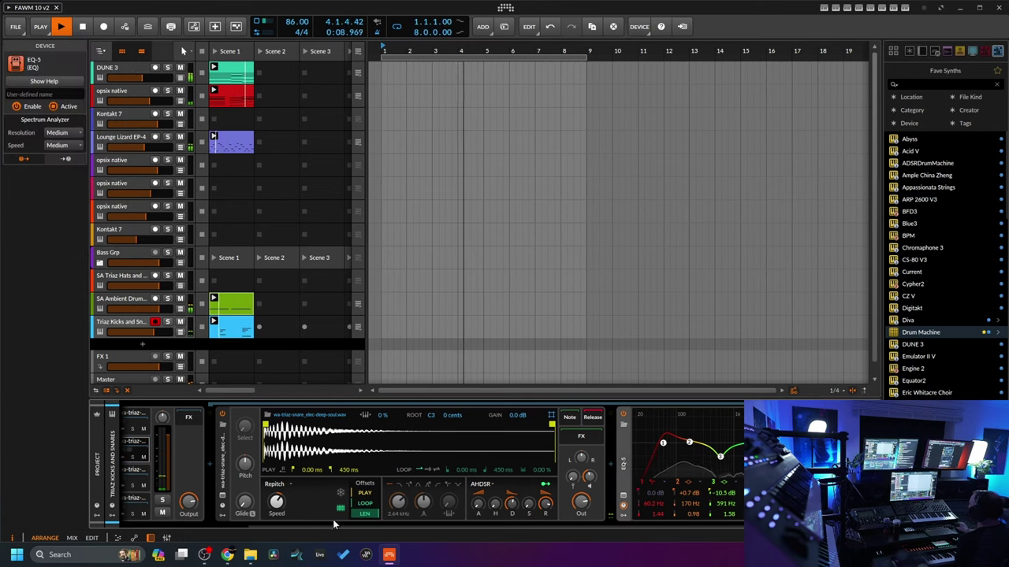
{"action": "left_click", "coordinate": [116, 520]}
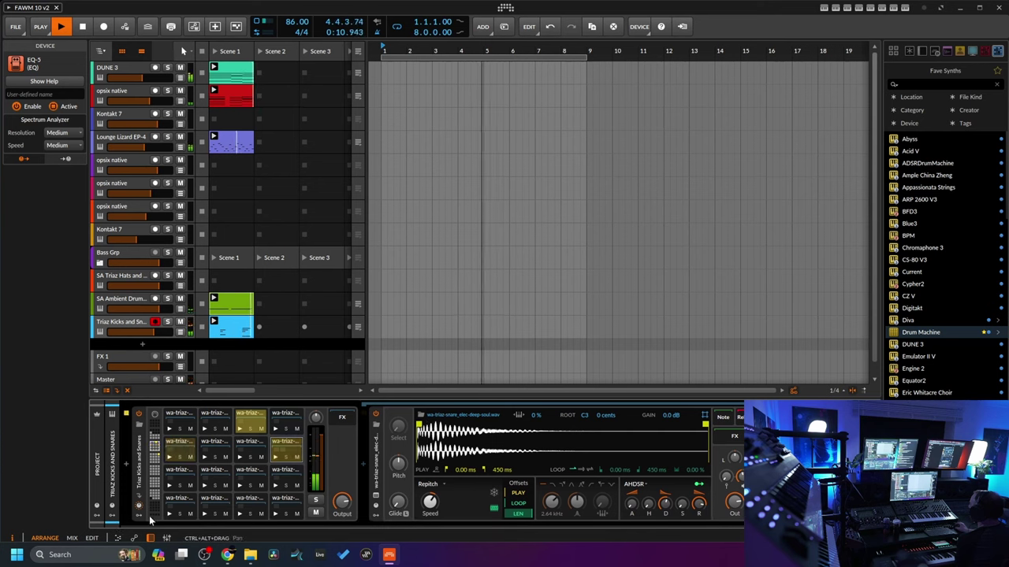
{"action": "left_click", "coordinate": [296, 433]}
{"action": "left_click_drag", "start_coordinate": [664, 503], "coordinate": [664, 519]}
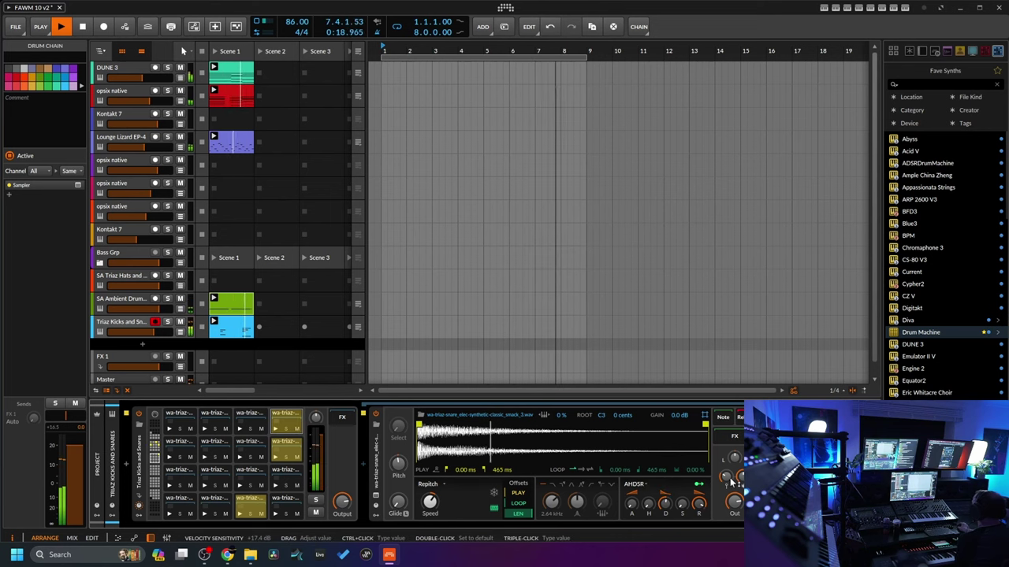
{"action": "left_click_drag", "start_coordinate": [734, 459], "coordinate": [734, 478]}
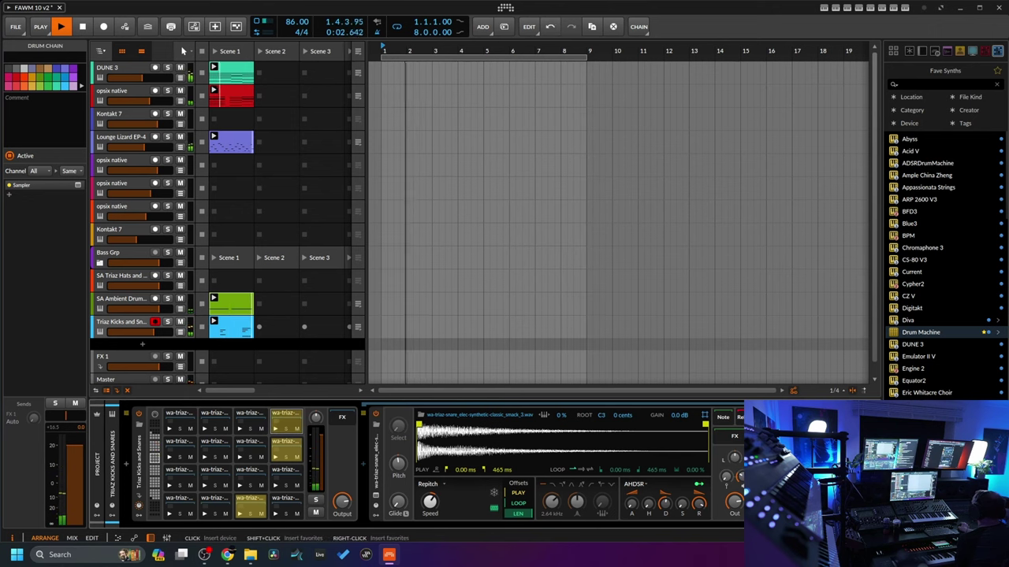
- Insert ValhallaRoom into the effects chain of the synthetic-classic_smack_3 snare pad
{"action": "left_click", "coordinate": [741, 473]}
{"action": "left_click_drag", "start_coordinate": [870, 164], "coordinate": [865, 356]}
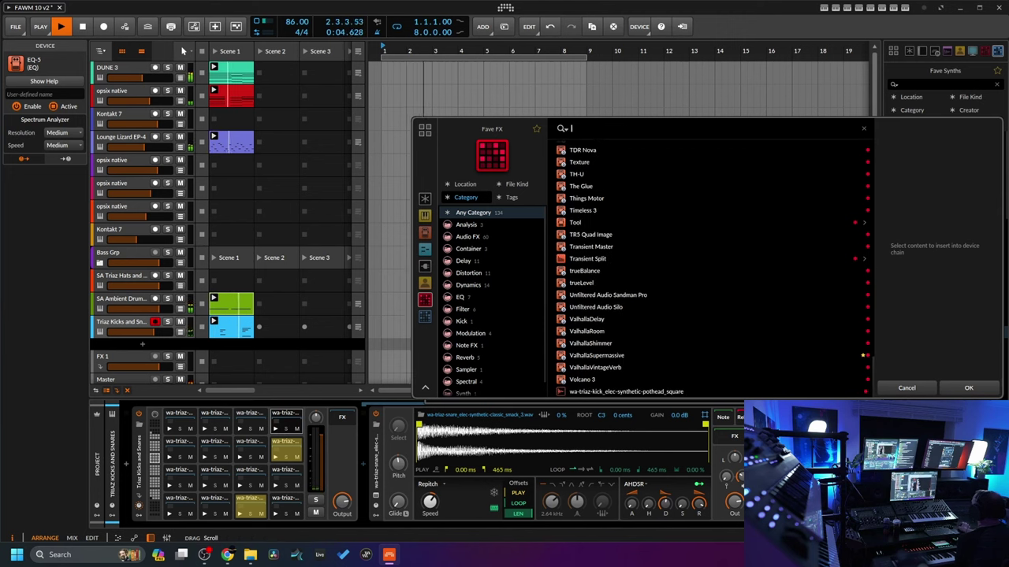
{"action": "left_click", "coordinate": [603, 331]}
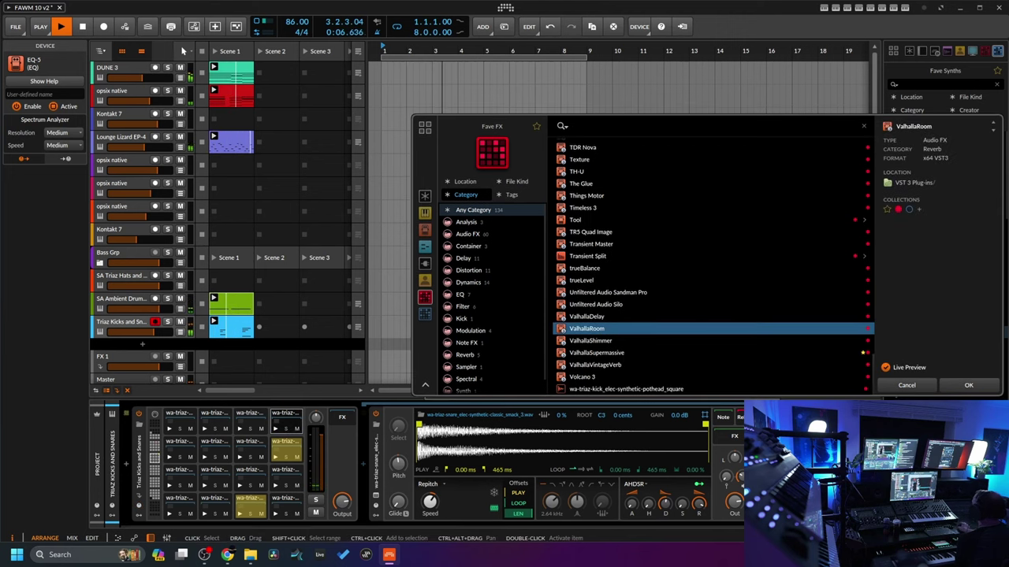
{"action": "left_click", "coordinate": [971, 385]}
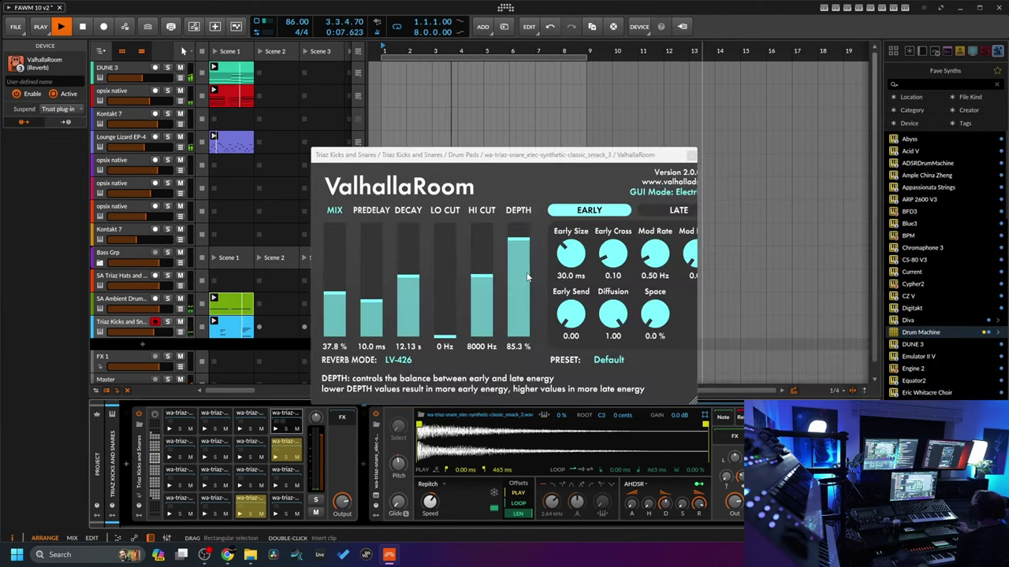
- Set the snare's ValhallaRoom to Large Chamber with 1.19 s decay, 20 Hz low cut and 20.3% mix, and save the project
{"action": "left_click", "coordinate": [398, 360]}
{"action": "left_click", "coordinate": [411, 408]}
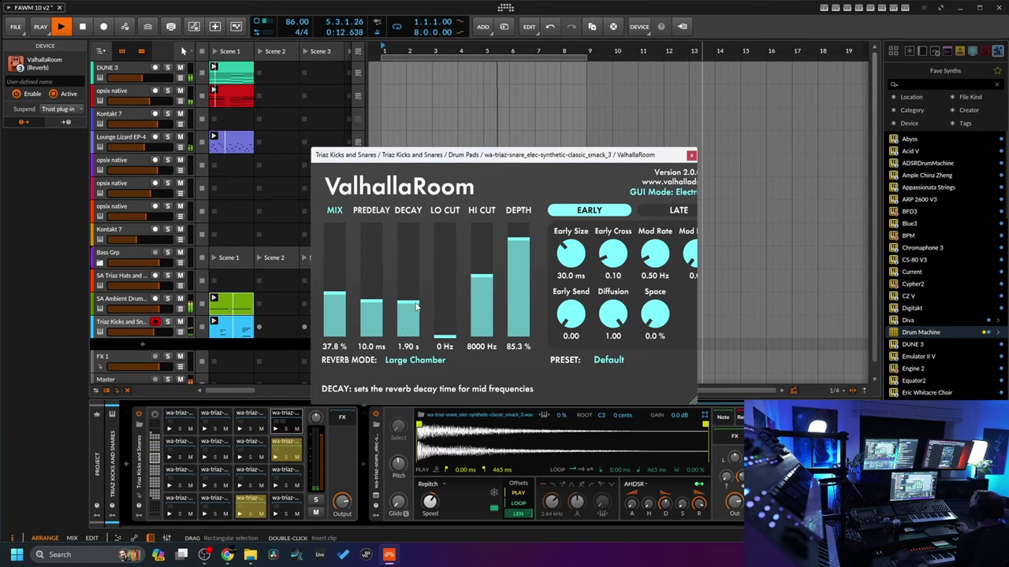
{"action": "left_click_drag", "start_coordinate": [341, 297], "coordinate": [342, 309]}
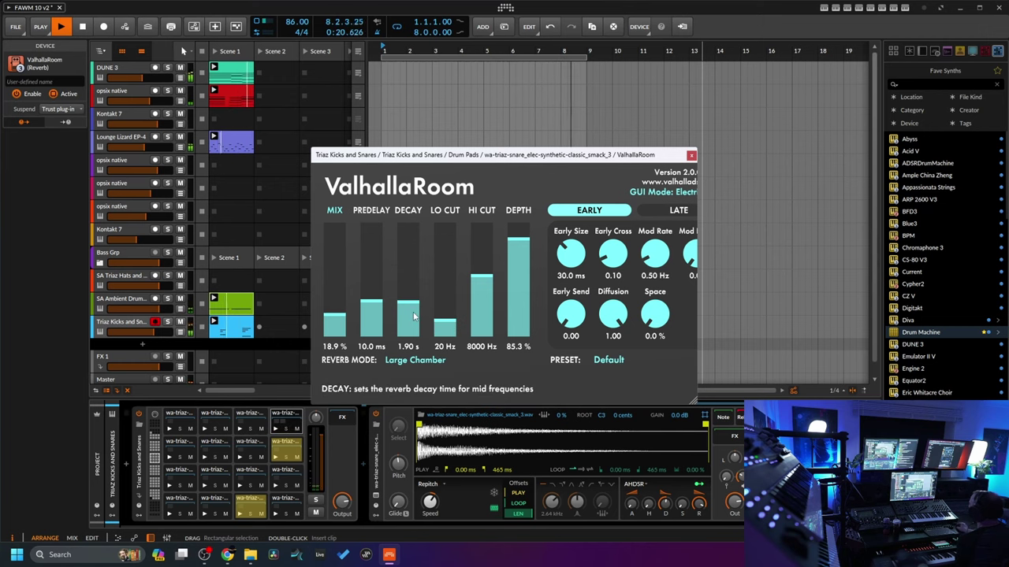
{"action": "left_click", "coordinate": [416, 310]}
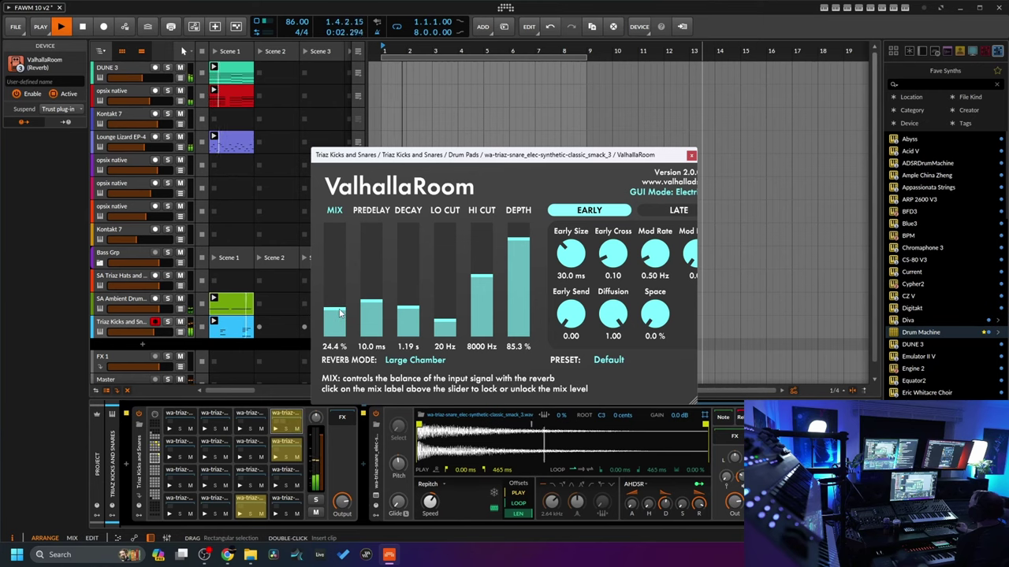
{"action": "left_click_drag", "start_coordinate": [340, 313], "coordinate": [336, 316]}
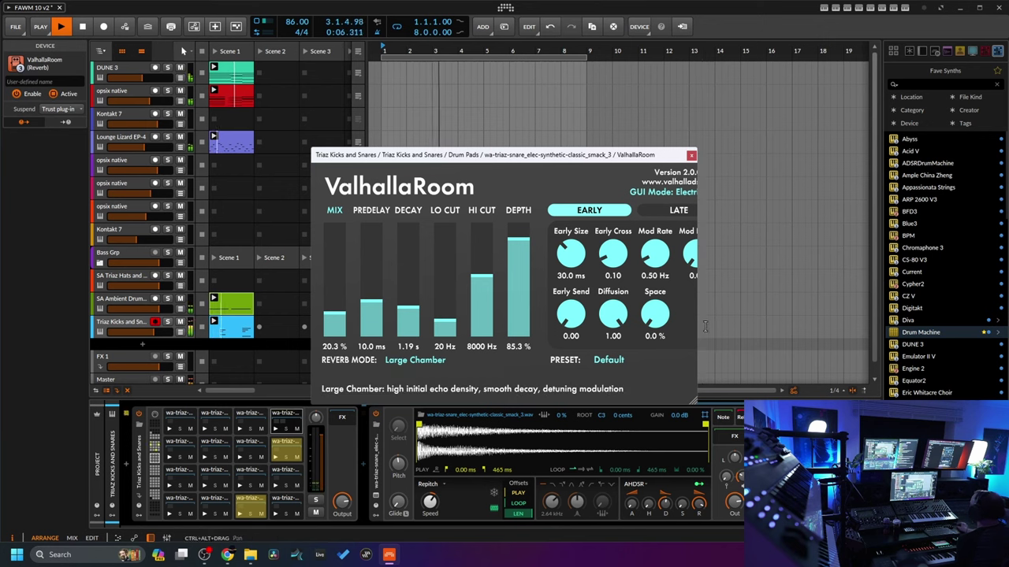
{"action": "left_click", "coordinate": [691, 156]}
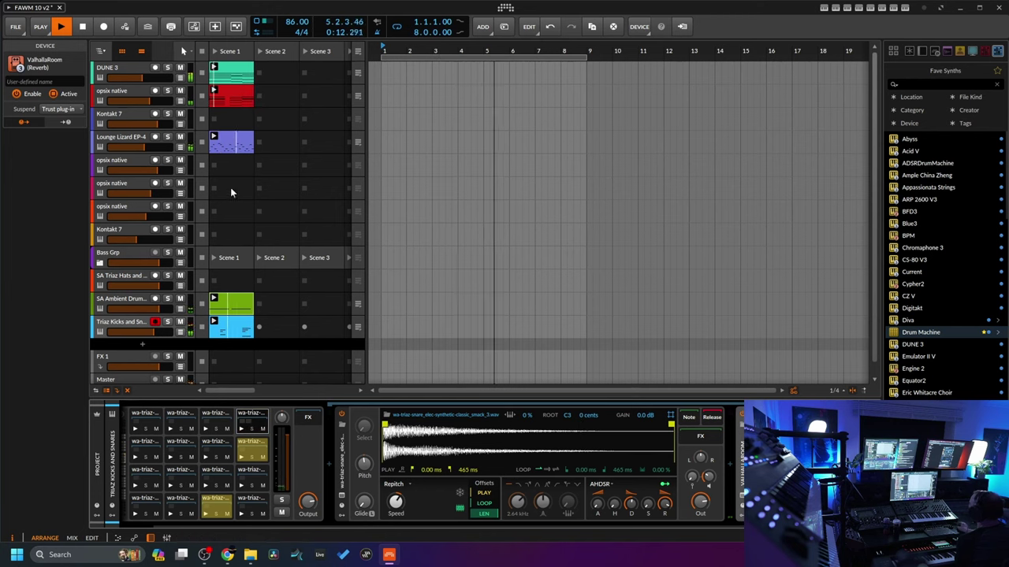
{"action": "left_click", "coordinate": [15, 27]}
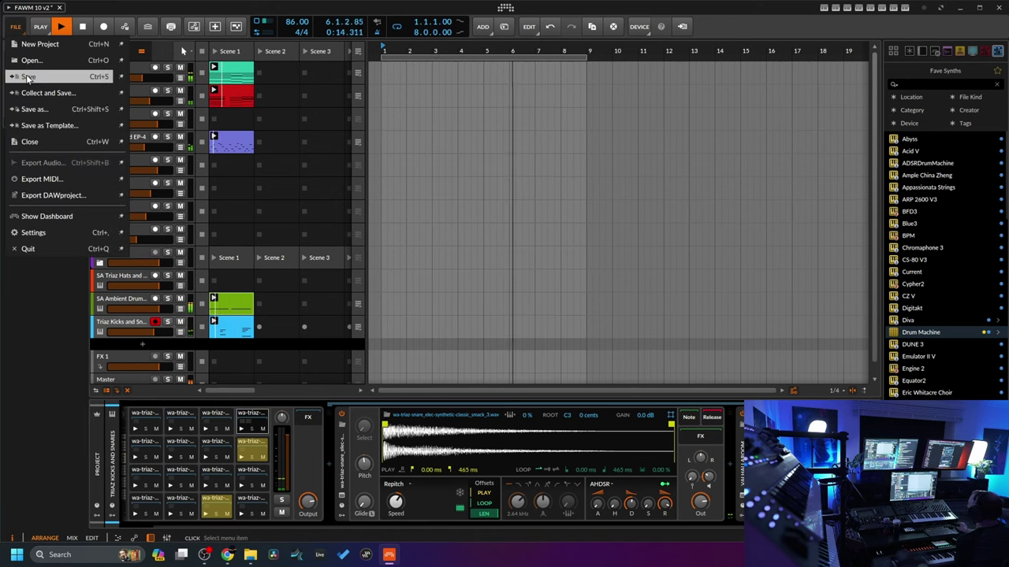
{"action": "left_click", "coordinate": [31, 76]}
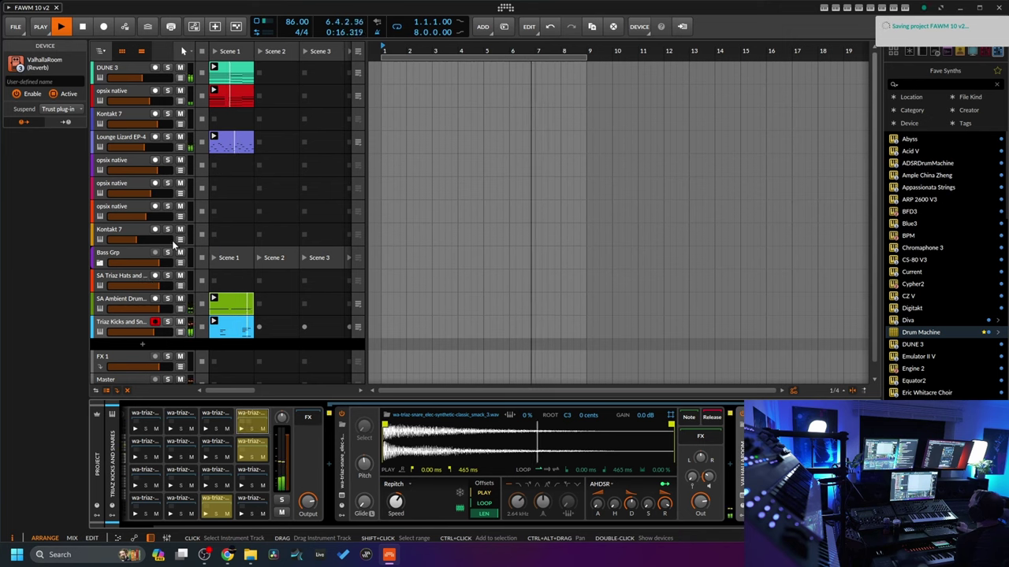
- Move the purple opsix native track above Lounge Lizard EP-4, arm Kontakt 7 too, and record an opsix clip in Scene 1
{"action": "left_click", "coordinate": [124, 163]}
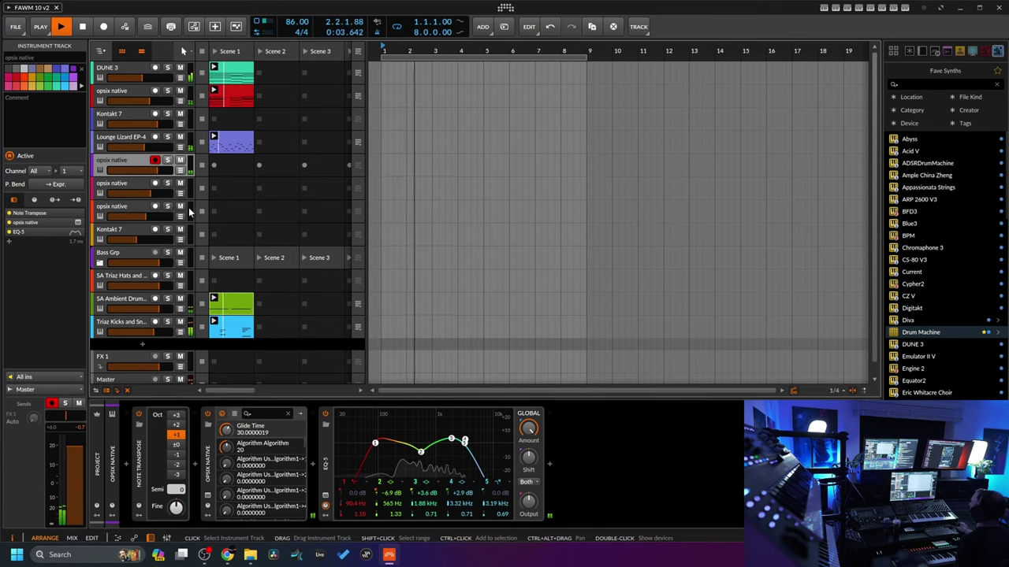
{"action": "left_click_drag", "start_coordinate": [130, 162], "coordinate": [140, 126]}
{"action": "left_click", "coordinate": [154, 113]}
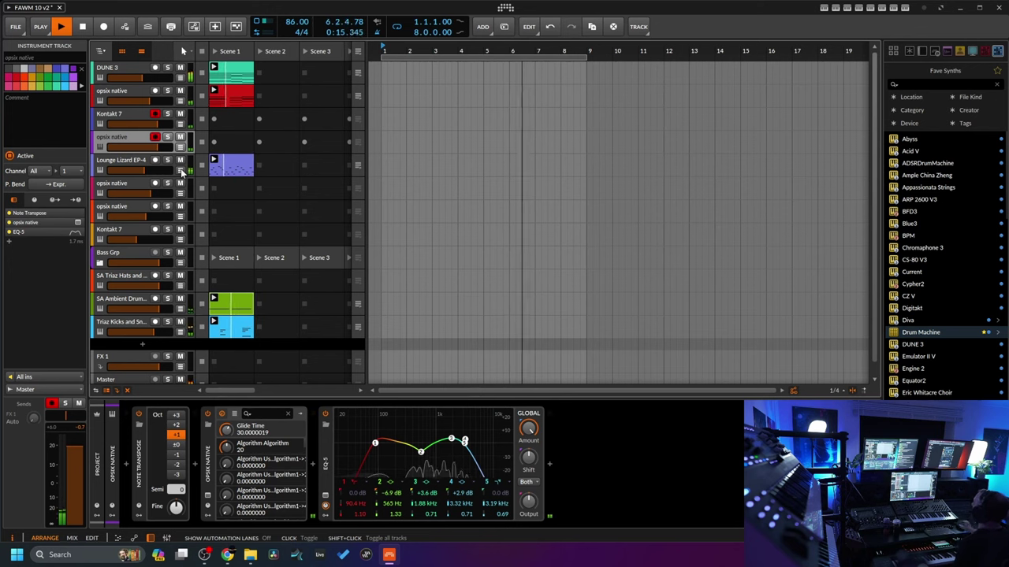
{"action": "left_click_drag", "start_coordinate": [470, 65], "coordinate": [439, 53]}
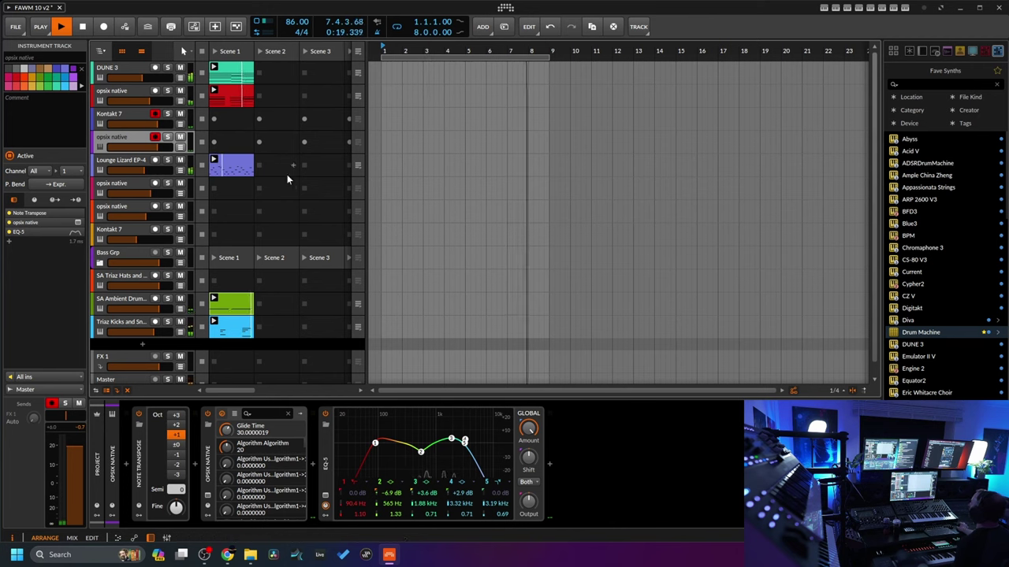
{"action": "left_click", "coordinate": [214, 142]}
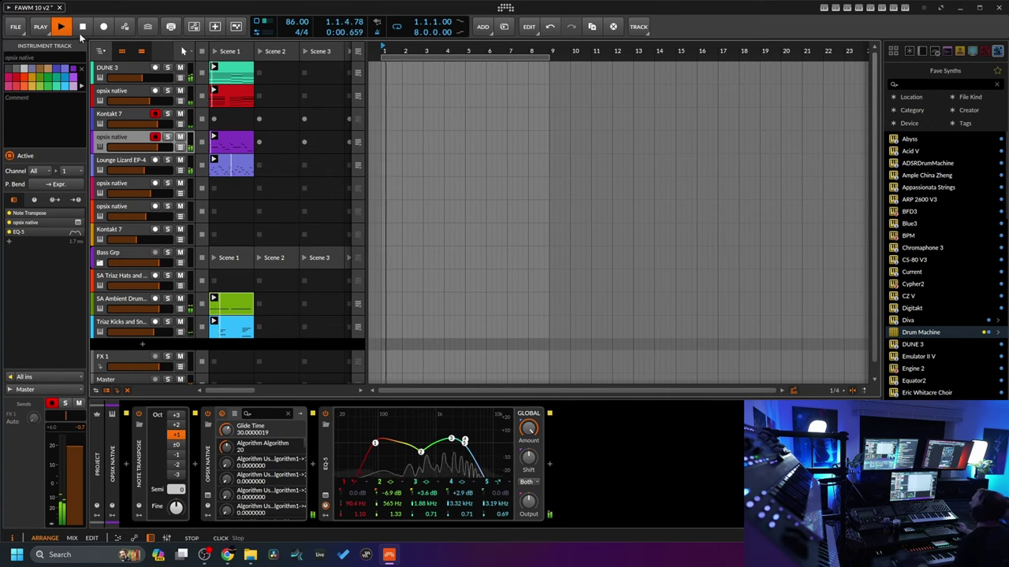
- Restart playback to audition the new purple opsix clip, and mute its track
{"action": "left_click", "coordinate": [83, 29]}
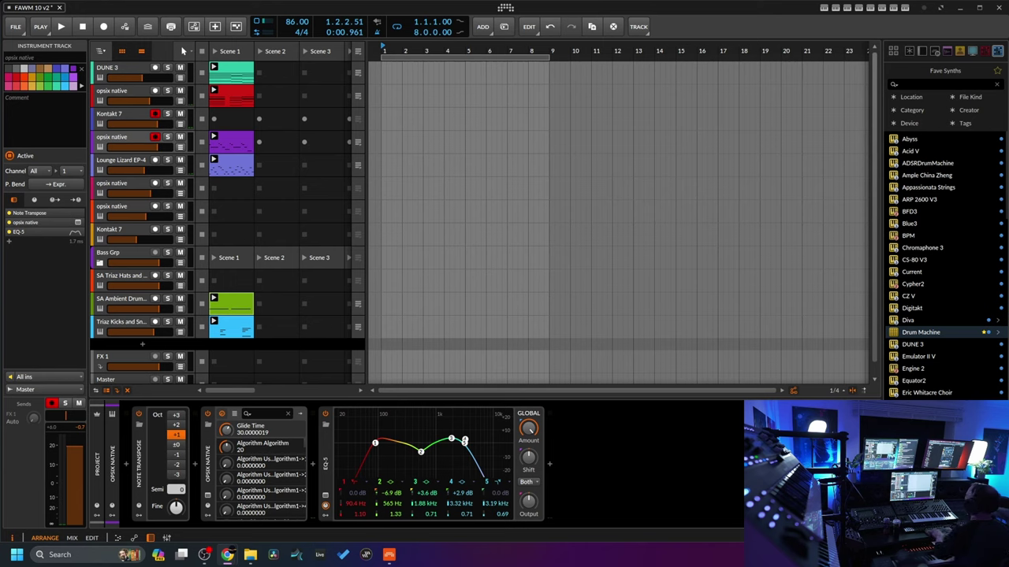
{"action": "left_click", "coordinate": [61, 26]}
{"action": "left_click", "coordinate": [211, 141]}
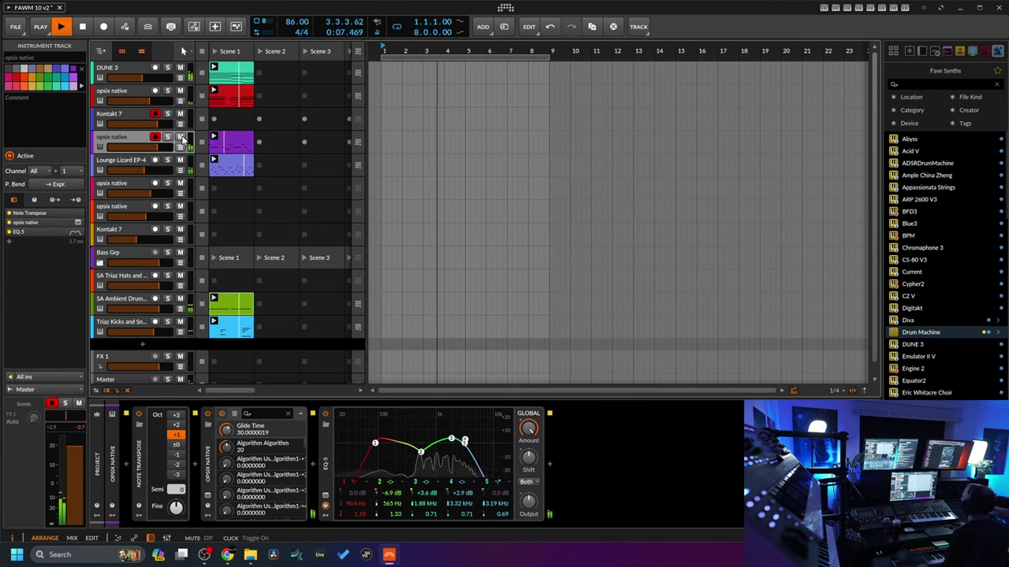
{"action": "left_click", "coordinate": [181, 137]}
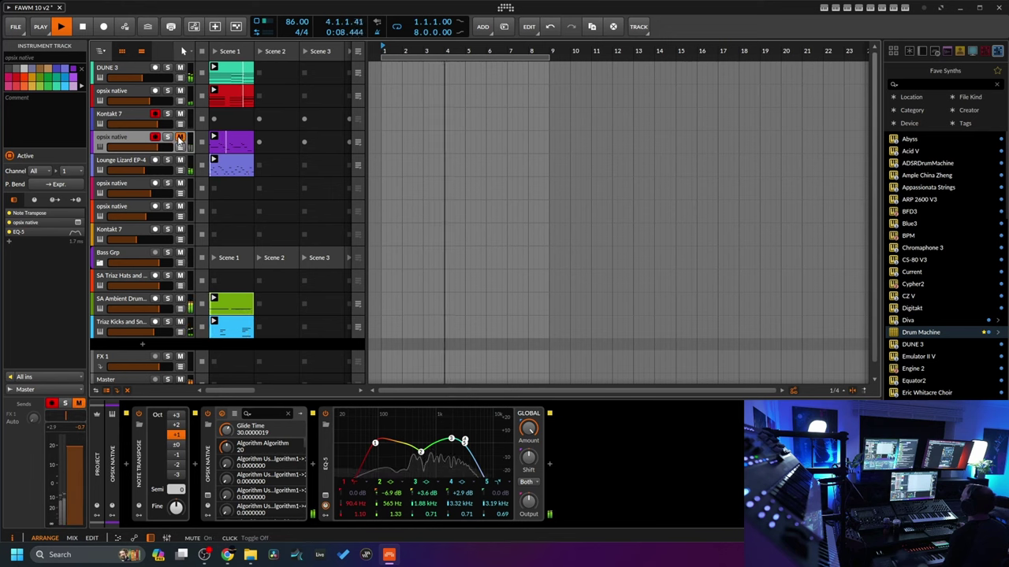
- Record a percussion clip on SA Triaz Hats and Perc in Scene 1 and shorten its loop to 2 bars
{"action": "left_click", "coordinate": [132, 281]}
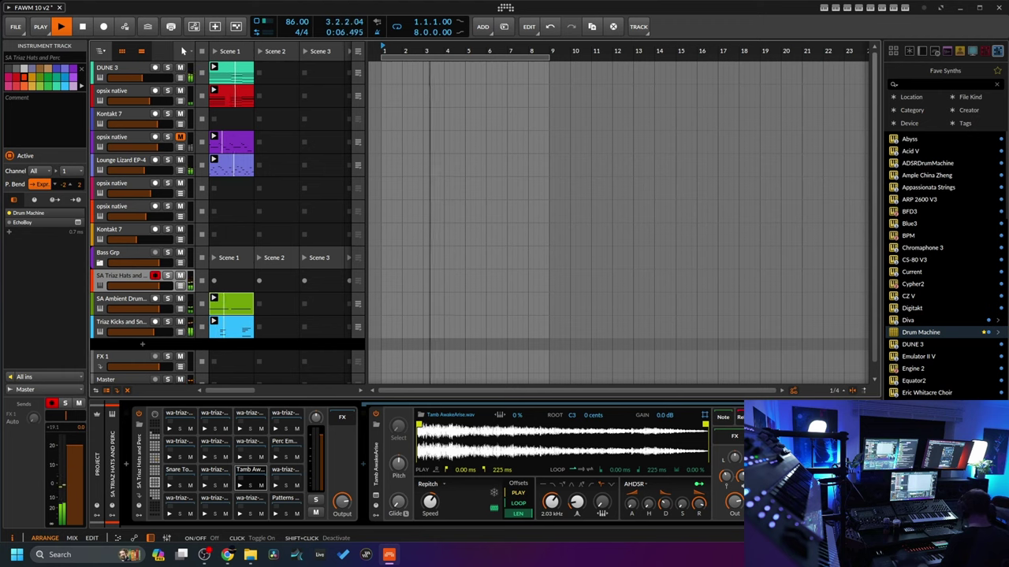
{"action": "left_click", "coordinate": [215, 283]}
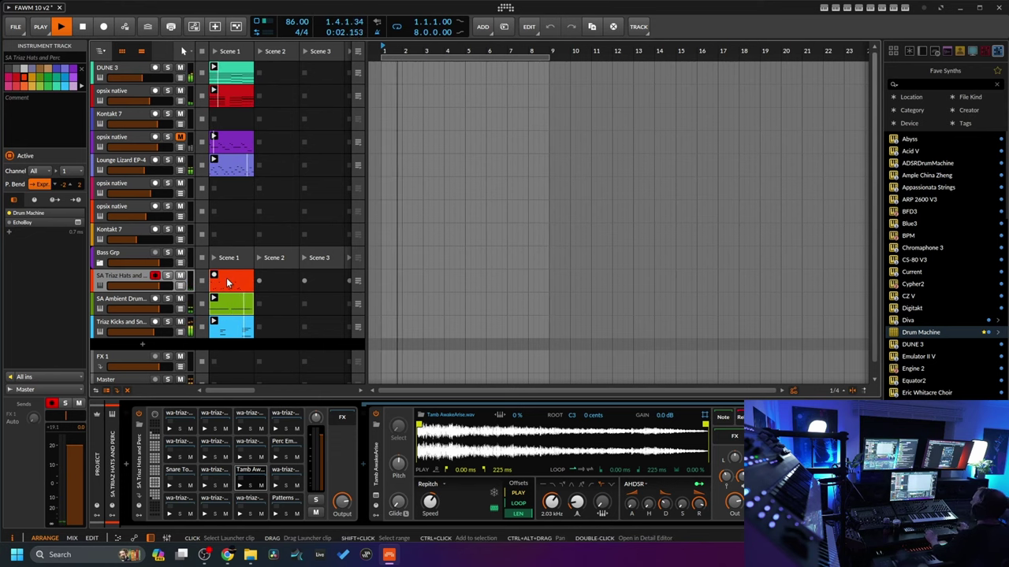
{"action": "double_click", "coordinate": [227, 277]}
{"action": "scroll", "coordinate": [537, 225], "scroll_direction": "down", "scroll_amount": 5}
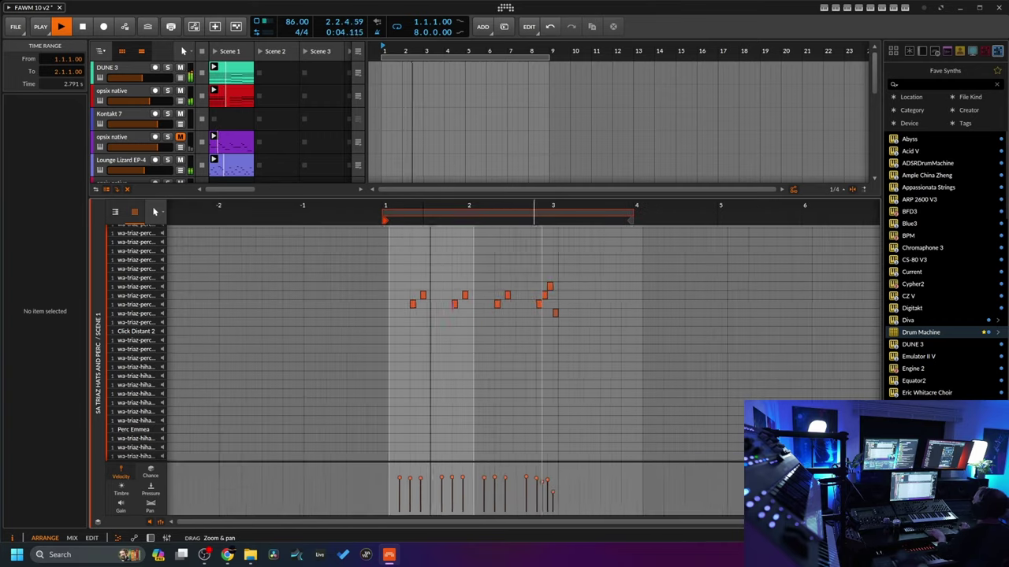
{"action": "left_click_drag", "start_coordinate": [604, 207], "coordinate": [491, 208]}
{"action": "scroll", "coordinate": [448, 315], "scroll_direction": "up", "scroll_amount": 3}
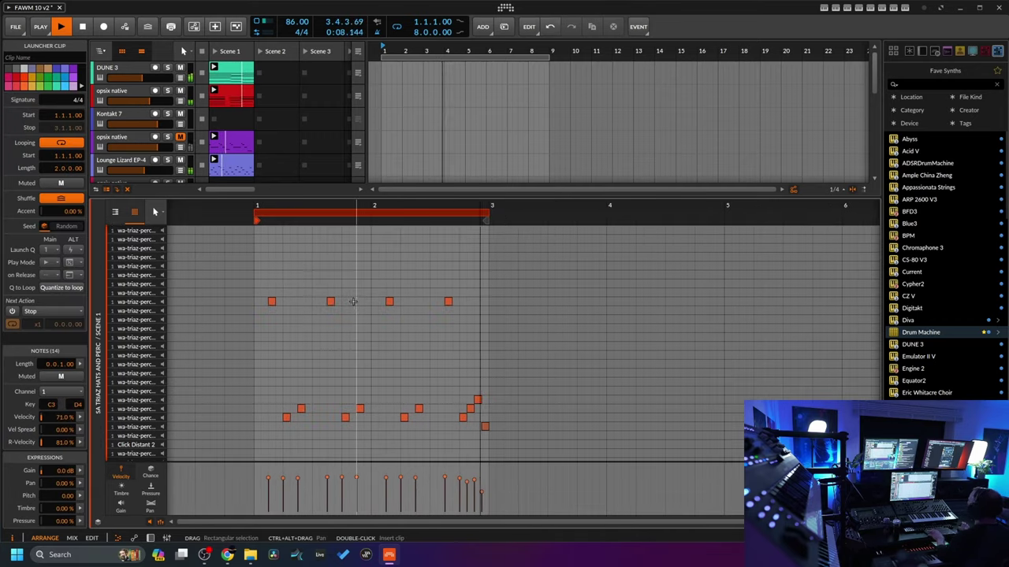
{"action": "left_click", "coordinate": [150, 537]}
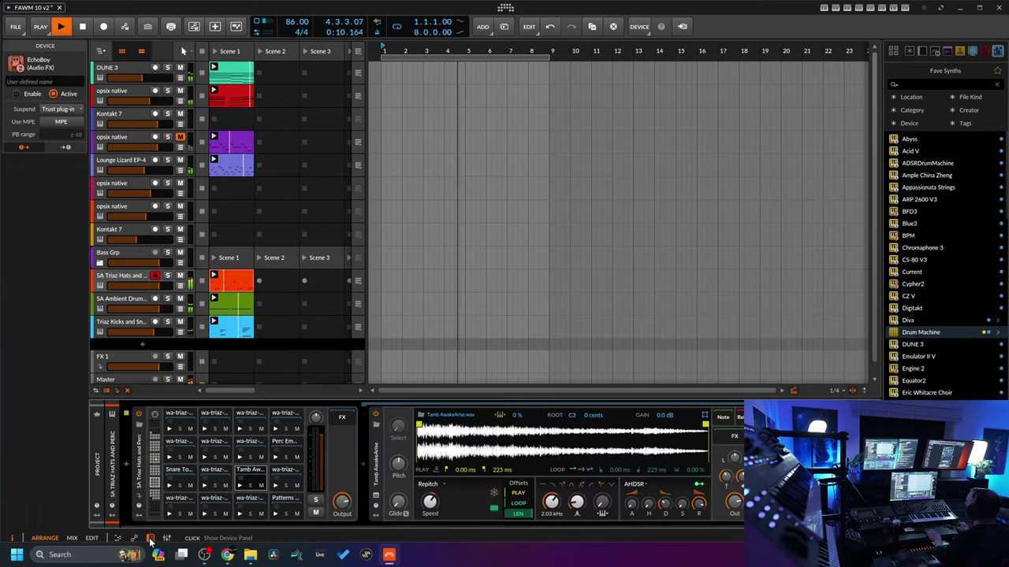
- Lower the SA Triaz Hats and Perc track to -2.9 dB and overdub more percussion hits into its Scene 1 clip
{"action": "left_click", "coordinate": [118, 277]}
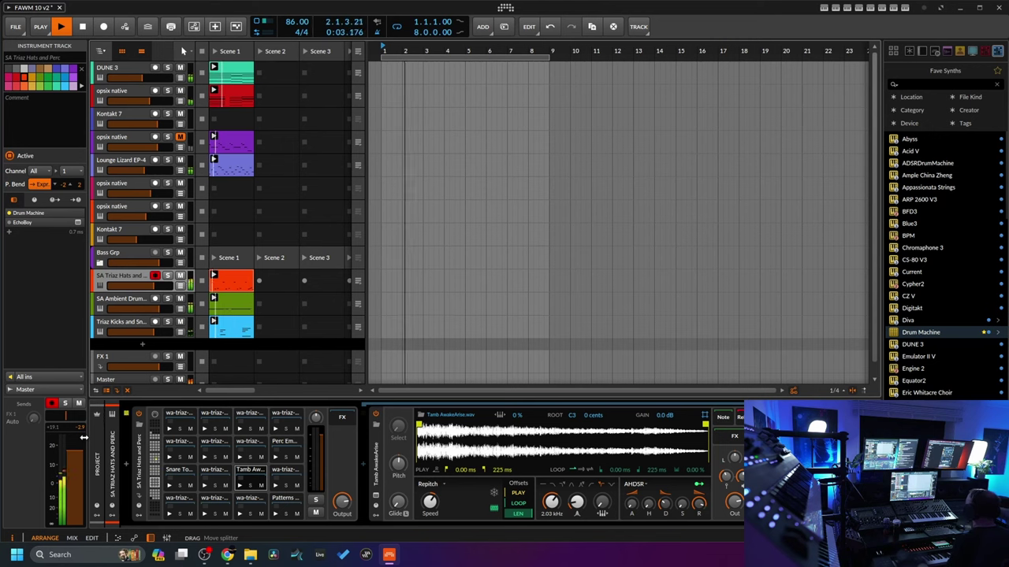
{"action": "left_click", "coordinate": [215, 26]}
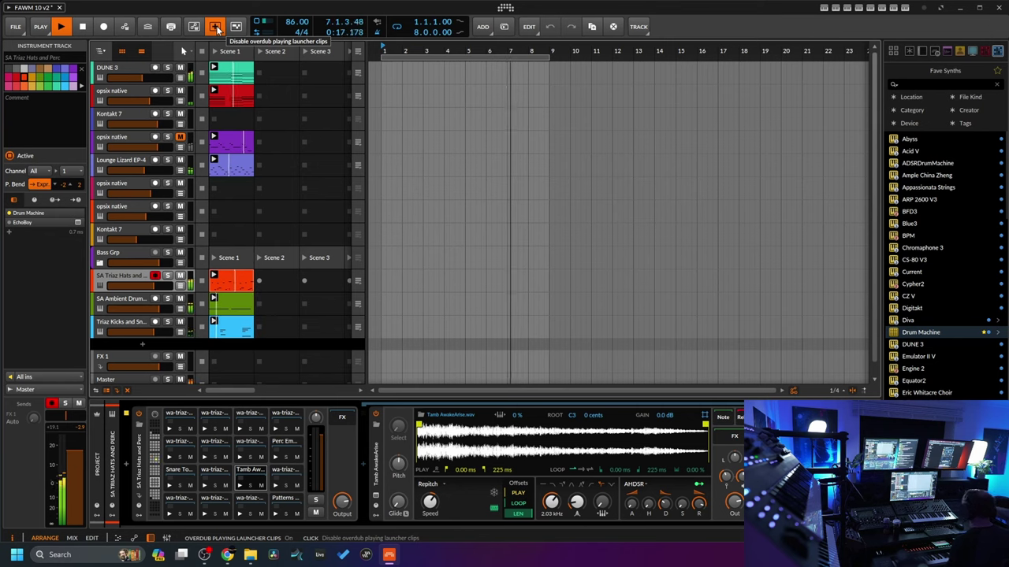
{"action": "left_click", "coordinate": [215, 26]}
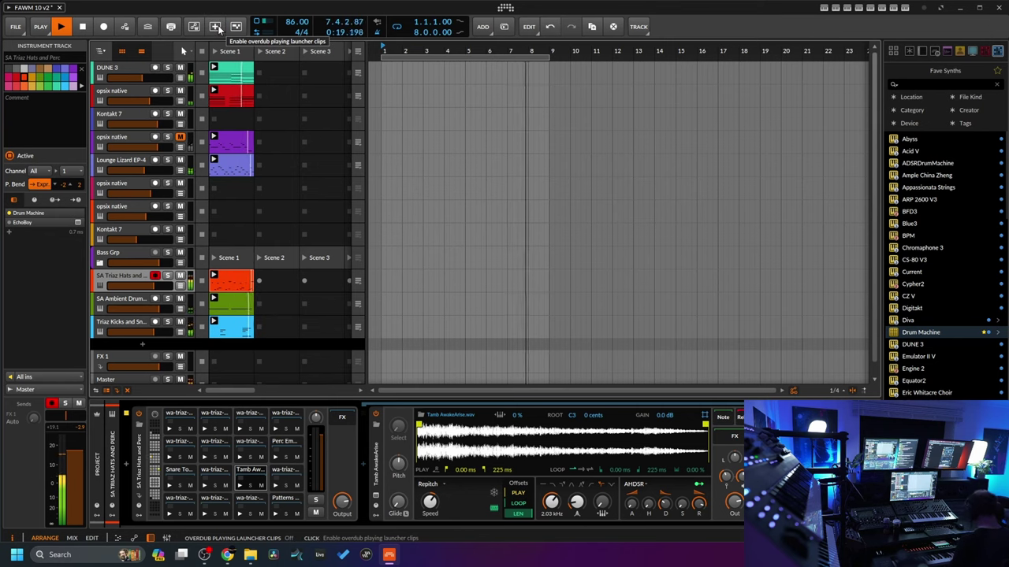
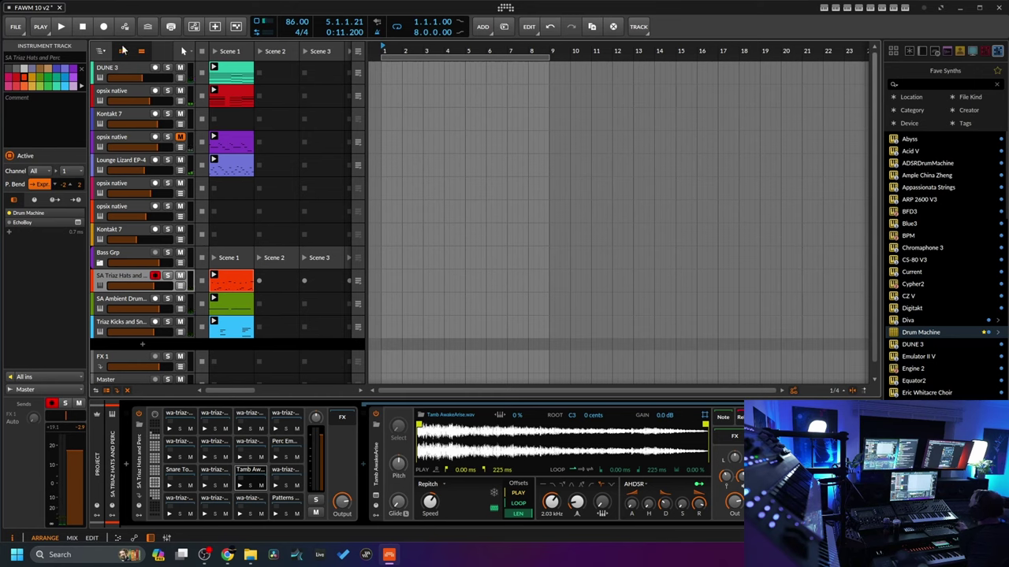
- Restart playback, double the content of the SA Triaz Hats and Perc clip to 4 bars, and stop the transport
{"action": "left_click", "coordinate": [67, 27]}
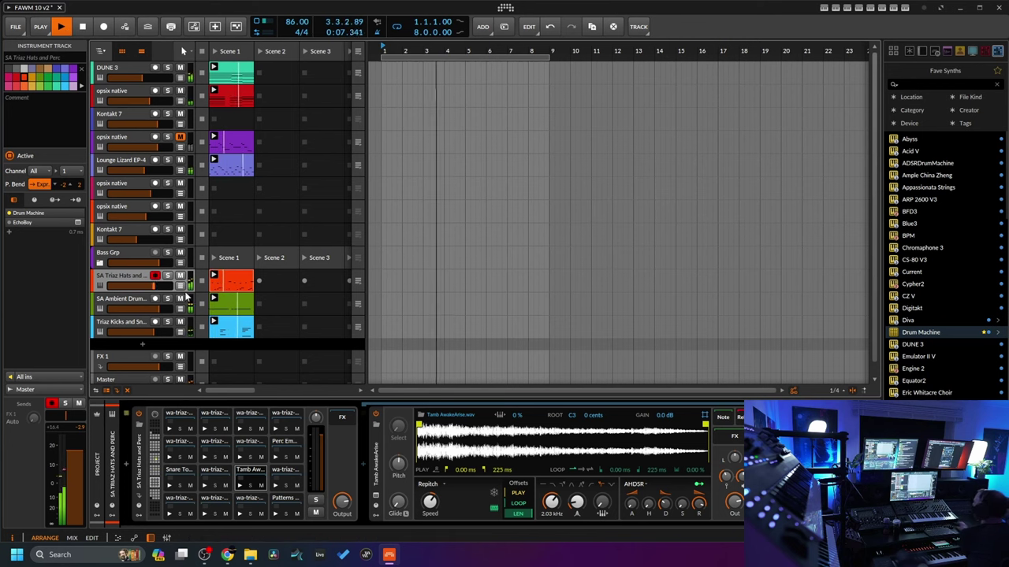
{"action": "left_click", "coordinate": [230, 274]}
{"action": "right_click", "coordinate": [231, 275]}
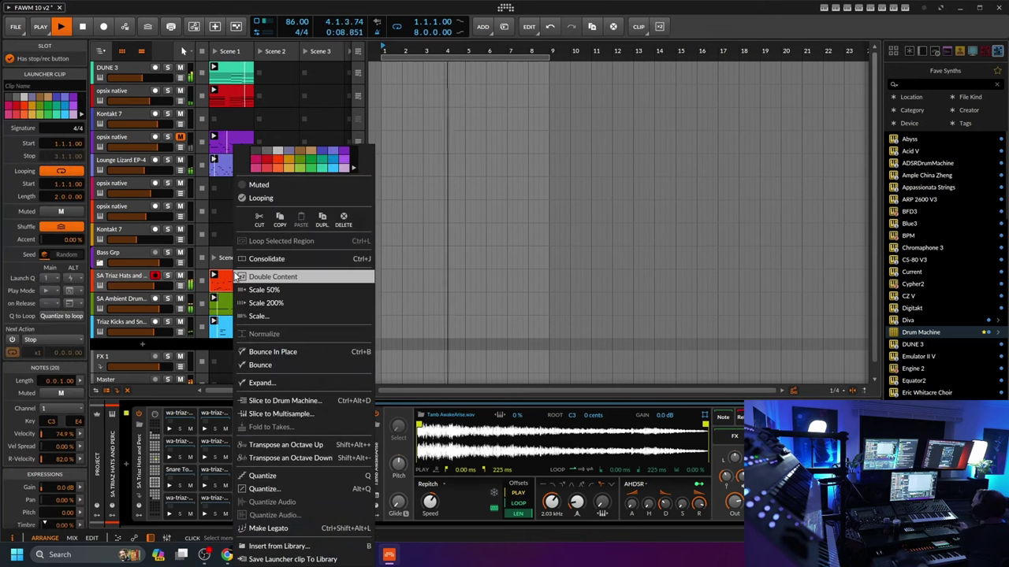
{"action": "left_click", "coordinate": [275, 276]}
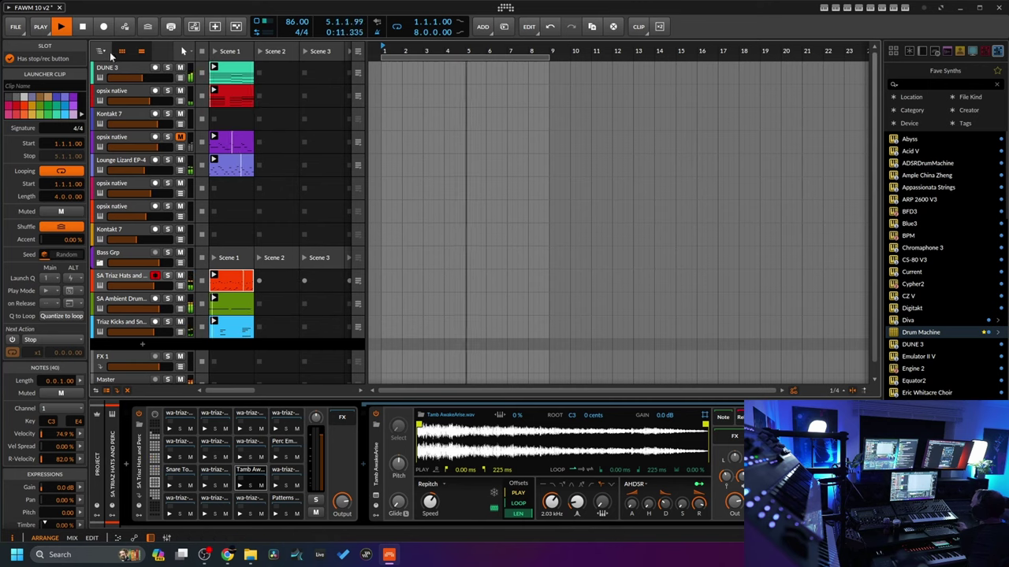
{"action": "left_click", "coordinate": [81, 26]}
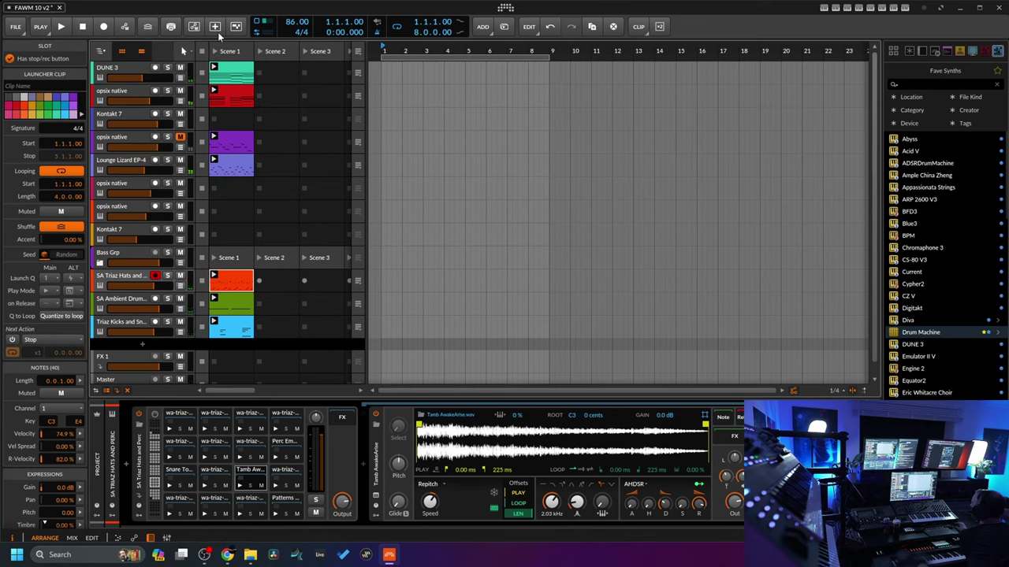
- Overdub a steady Tamb AwakeArise line into the four-bar Hats and Perc clip and duplicate its last note into position 4.4.4
{"action": "left_click", "coordinate": [61, 27]}
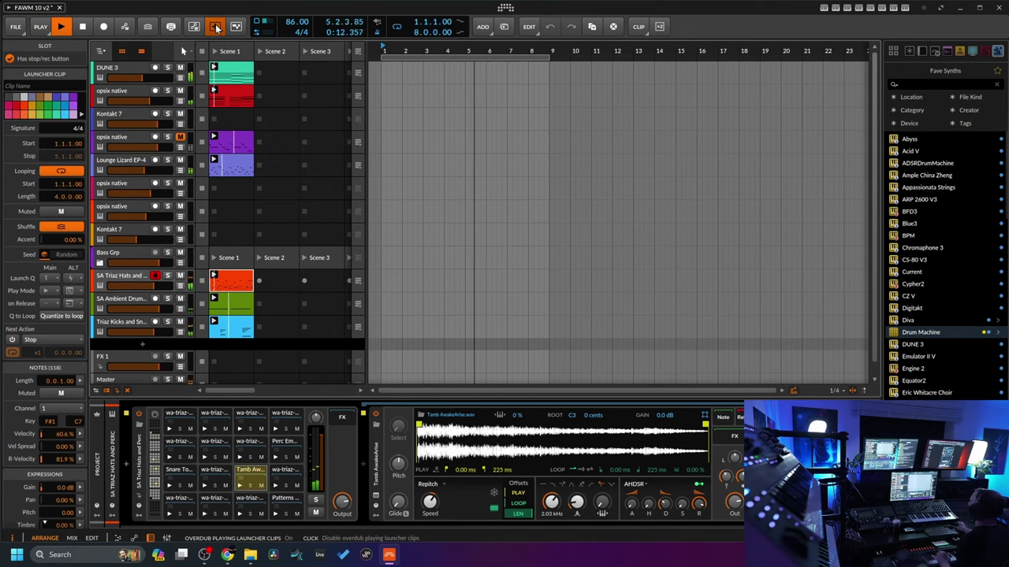
{"action": "double_click", "coordinate": [232, 280]}
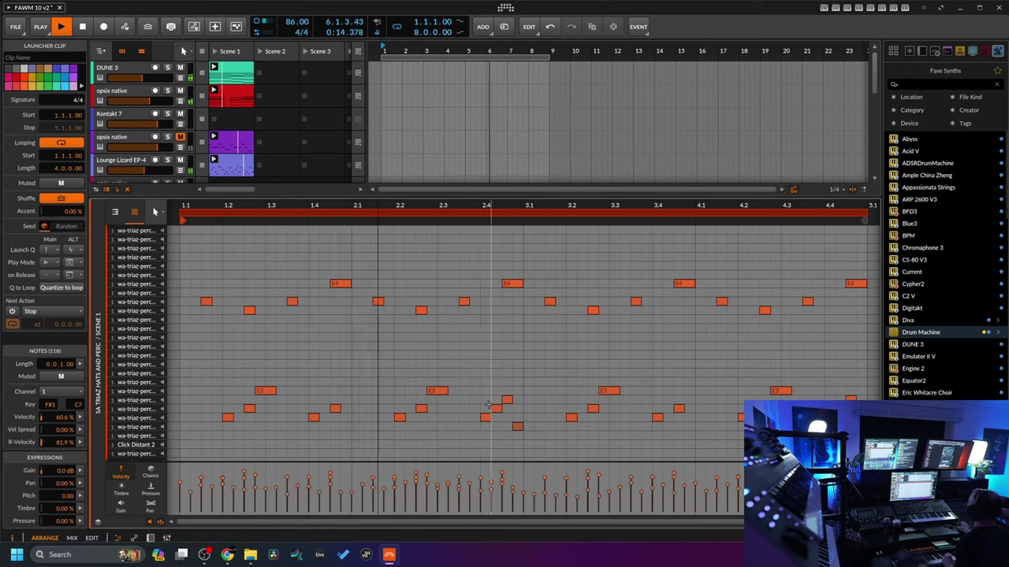
{"action": "scroll", "coordinate": [379, 381], "scroll_direction": "up", "scroll_amount": 3}
{"action": "scroll", "coordinate": [378, 381], "scroll_direction": "down", "scroll_amount": 5}
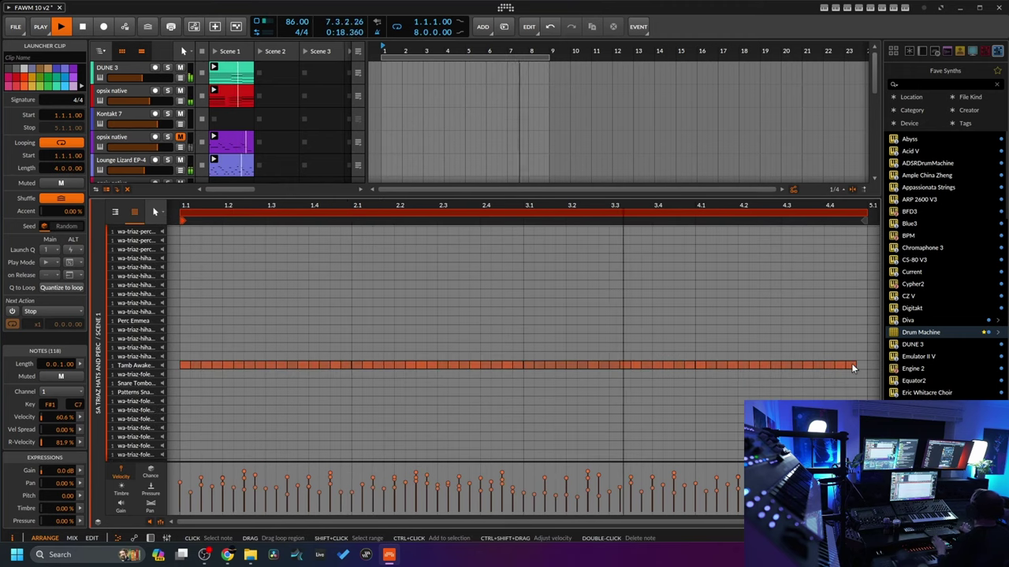
{"action": "left_click", "coordinate": [851, 365]}
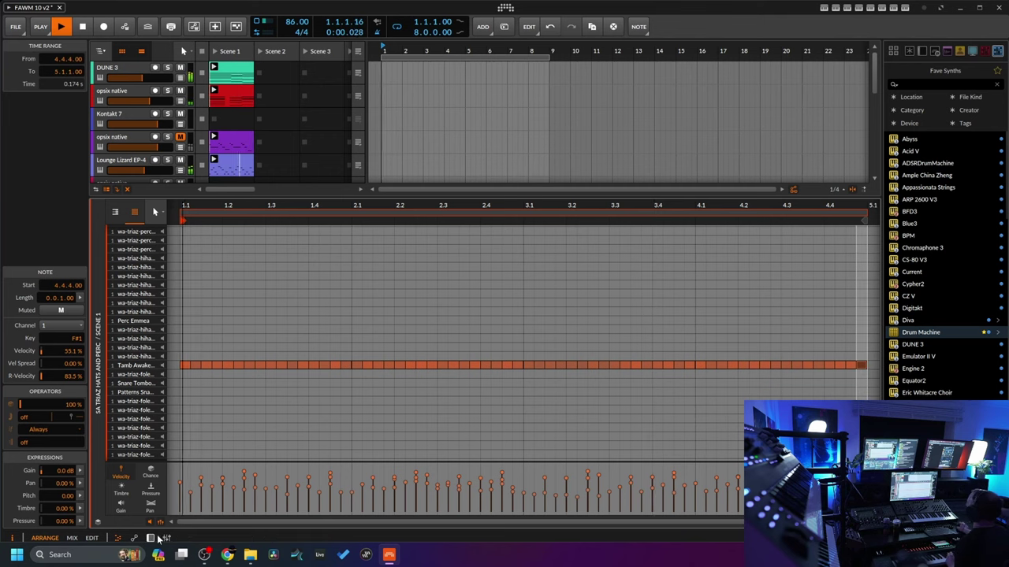
{"action": "key", "text": "d"}
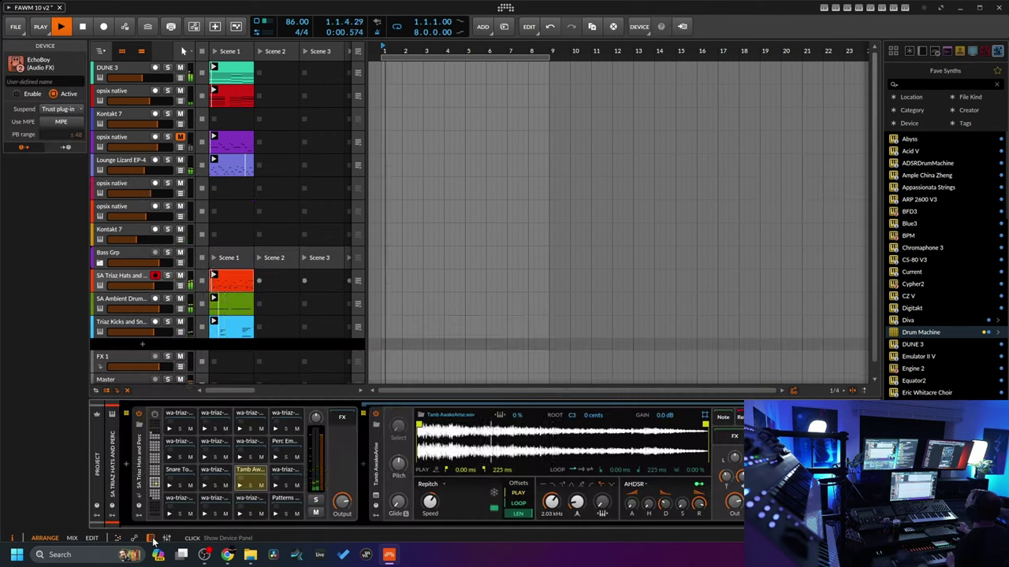
- Adjust the Tamb AwakeArise sampler's amplitude envelope and output settings on SA Triaz Hats and Perc while the scene plays
{"action": "left_click", "coordinate": [125, 277]}
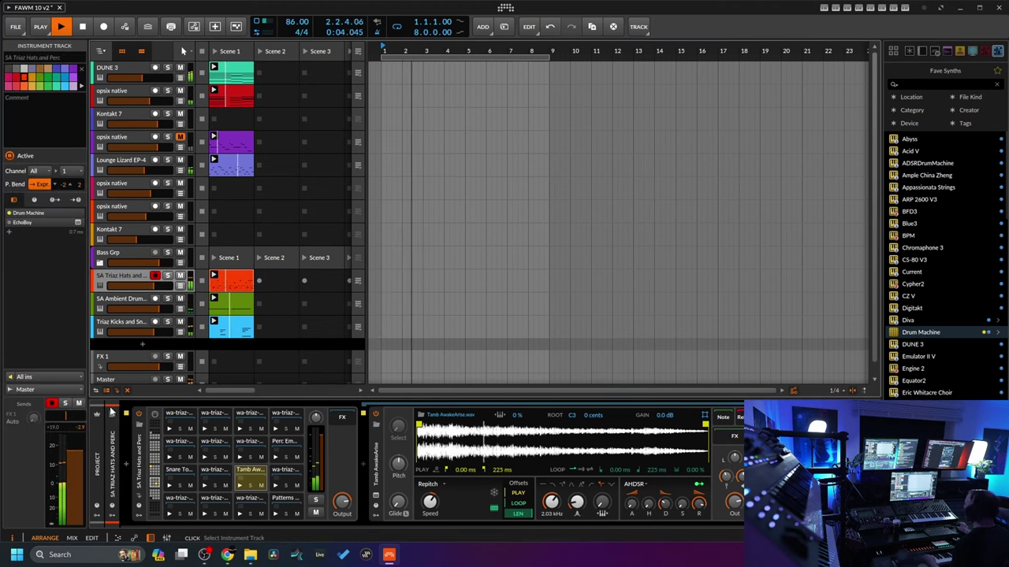
{"action": "left_click", "coordinate": [466, 492]}
{"action": "mouse_move", "coordinate": [665, 504]}
{"action": "left_click_drag", "start_coordinate": [664, 504], "coordinate": [665, 522]}
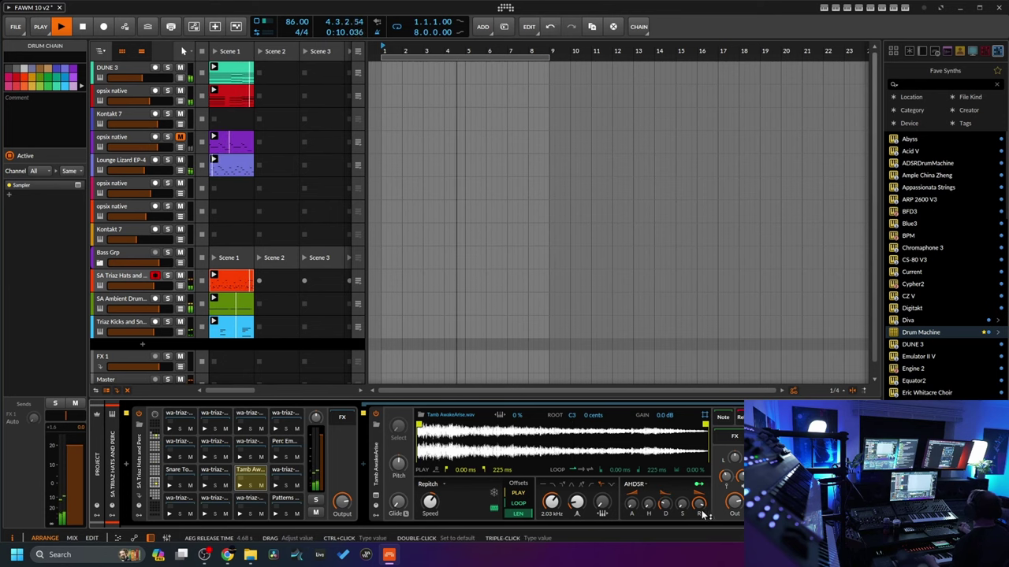
{"action": "left_click_drag", "start_coordinate": [729, 483], "coordinate": [729, 496]}
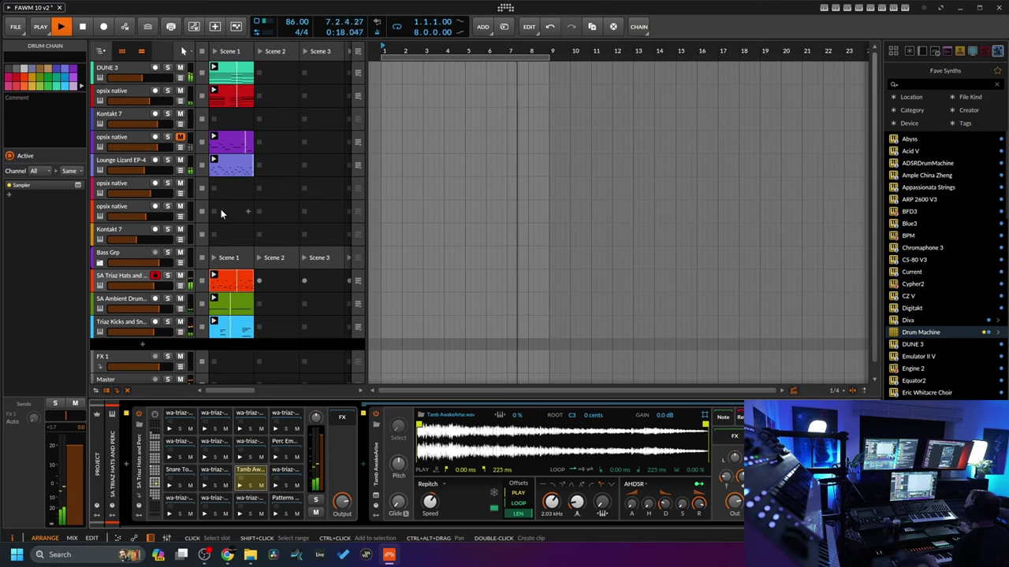
- Save the project and stop the transport at the start of the song
{"action": "left_click", "coordinate": [15, 26]}
{"action": "left_click", "coordinate": [36, 77]}
{"action": "left_click", "coordinate": [80, 29]}
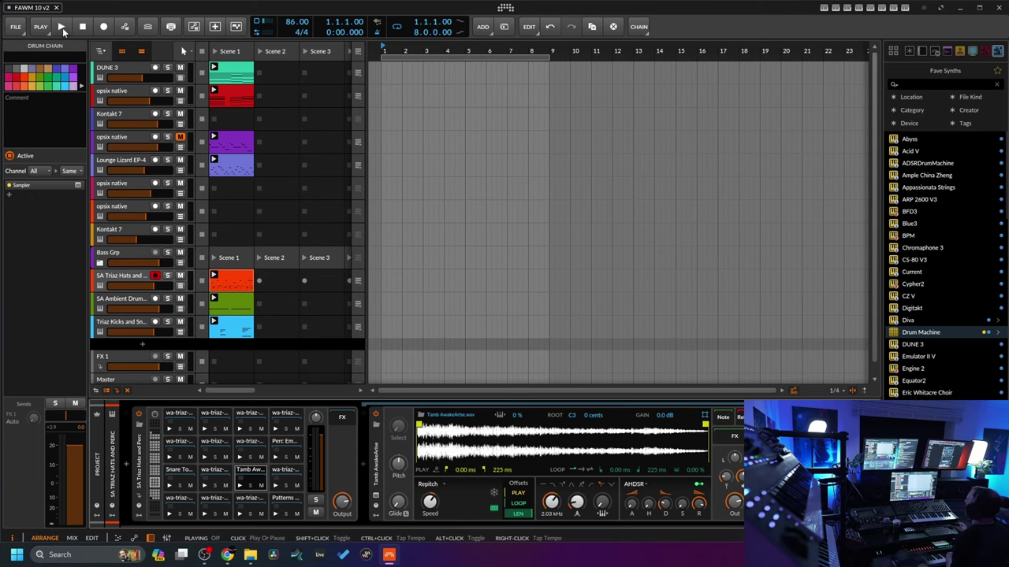
{"action": "key", "text": "space"}
{"action": "left_click", "coordinate": [85, 29]}
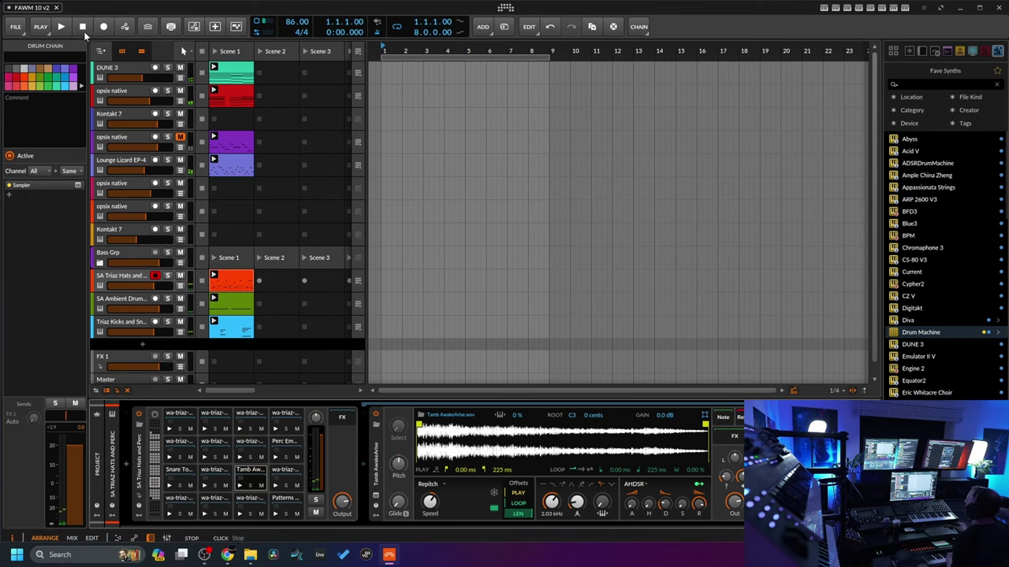
- Expand Bass Grp, select its second Serum track and raise that track's volume to -0.9 dB during playback
{"action": "left_click", "coordinate": [106, 262]}
{"action": "left_click", "coordinate": [114, 252]}
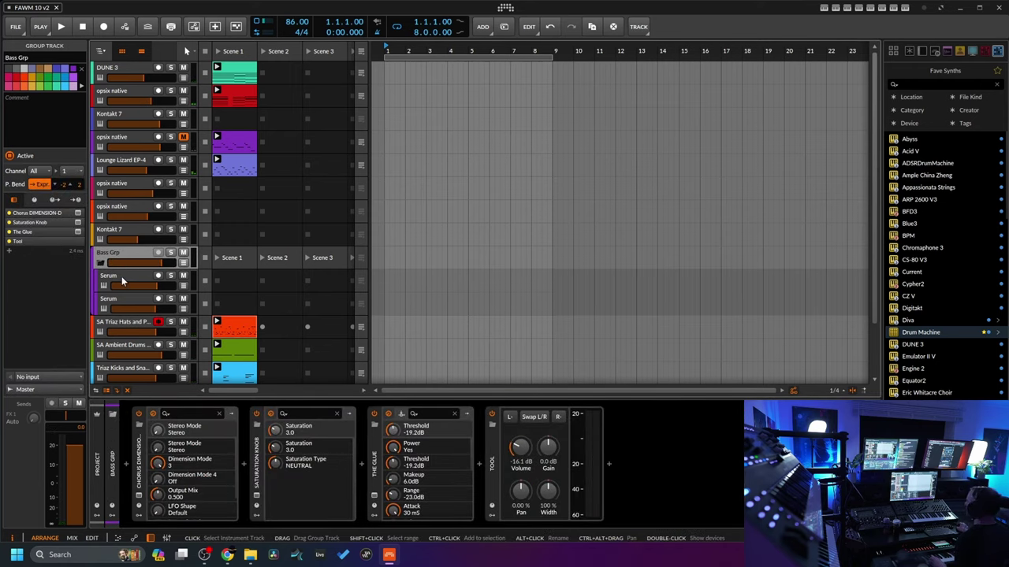
{"action": "left_click", "coordinate": [123, 282]}
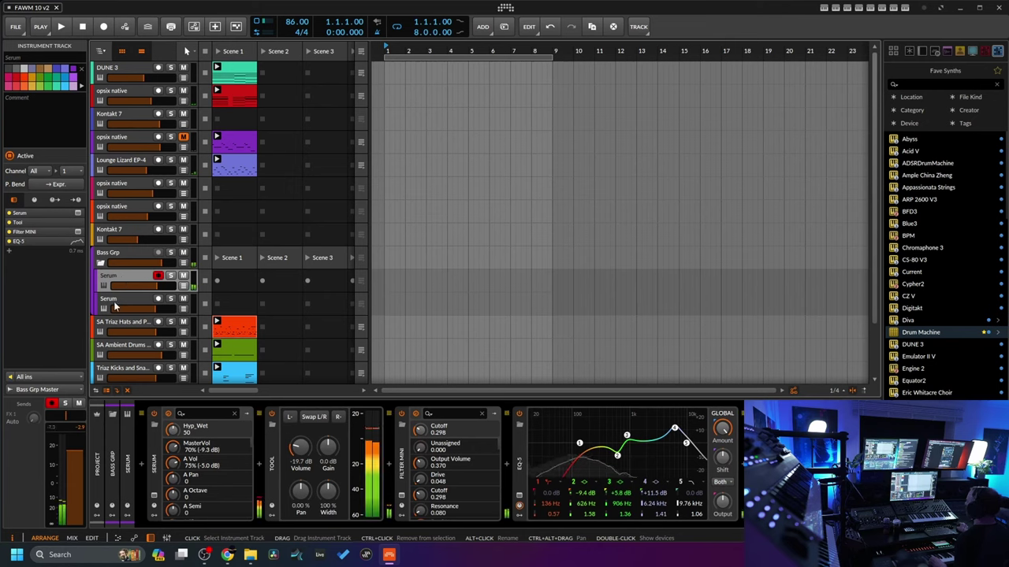
{"action": "left_click", "coordinate": [114, 308]}
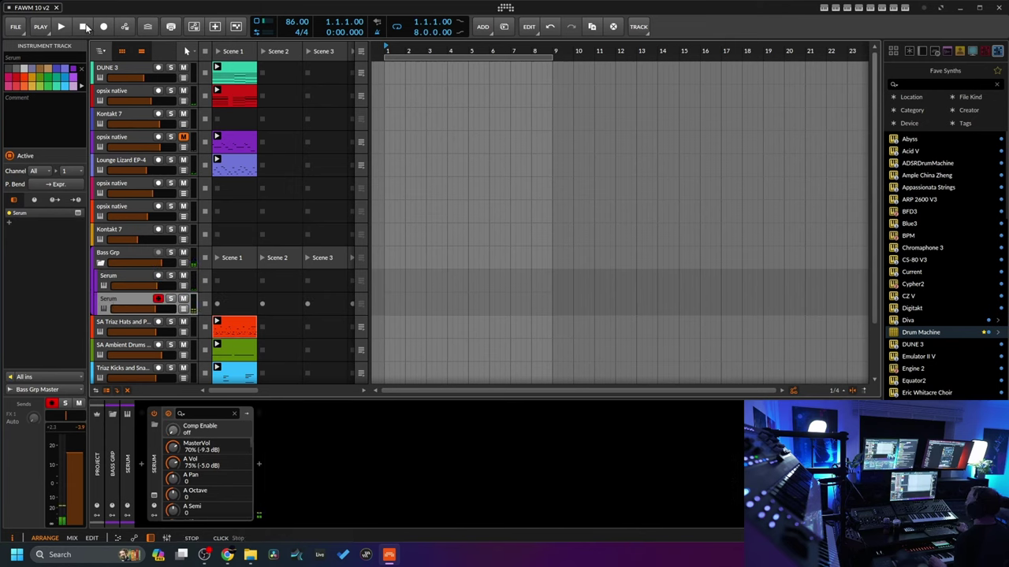
{"action": "left_click", "coordinate": [61, 28]}
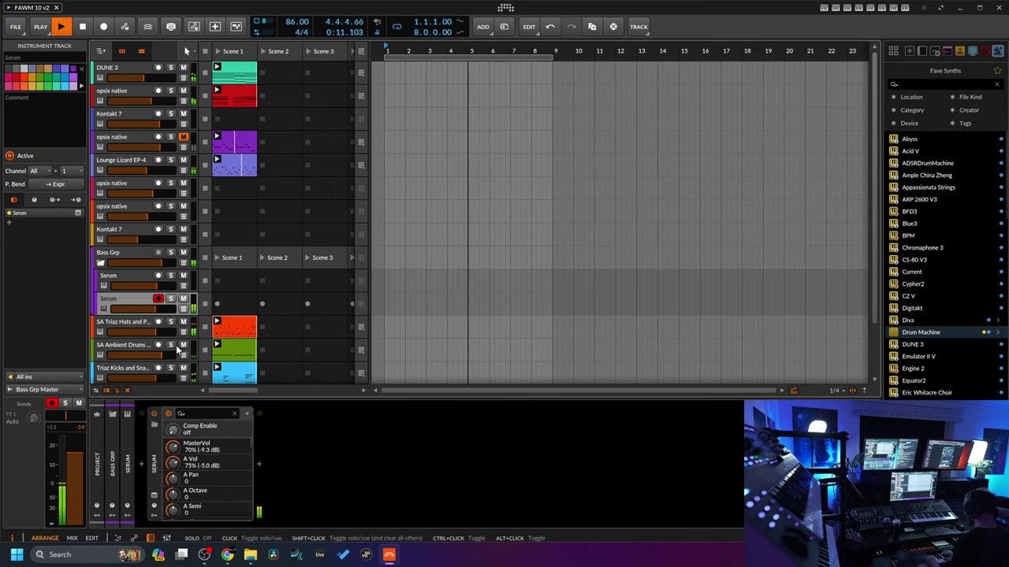
{"action": "left_click_drag", "start_coordinate": [76, 460], "coordinate": [76, 453]}
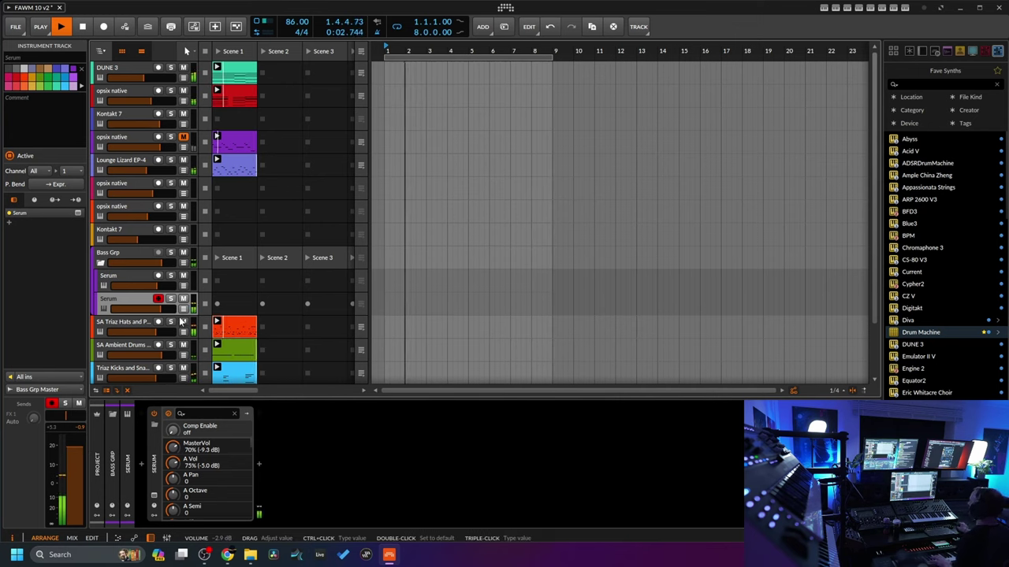
- Record a bass clip on the second Serum track in Scene 1 and set its loop length to 4 bars
{"action": "left_click", "coordinate": [221, 304]}
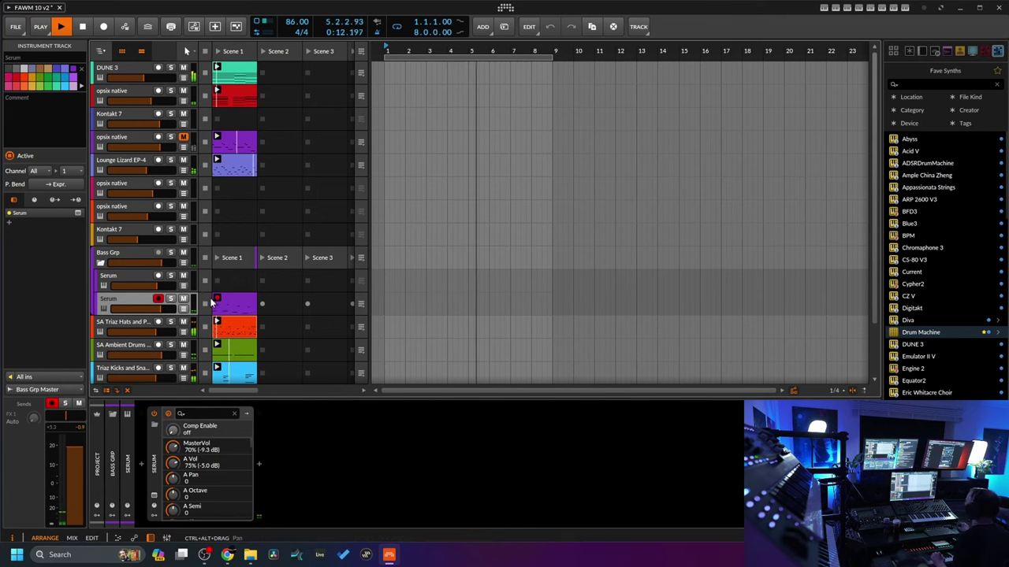
{"action": "double_click", "coordinate": [215, 302]}
{"action": "left_click_drag", "start_coordinate": [851, 211], "coordinate": [570, 211]}
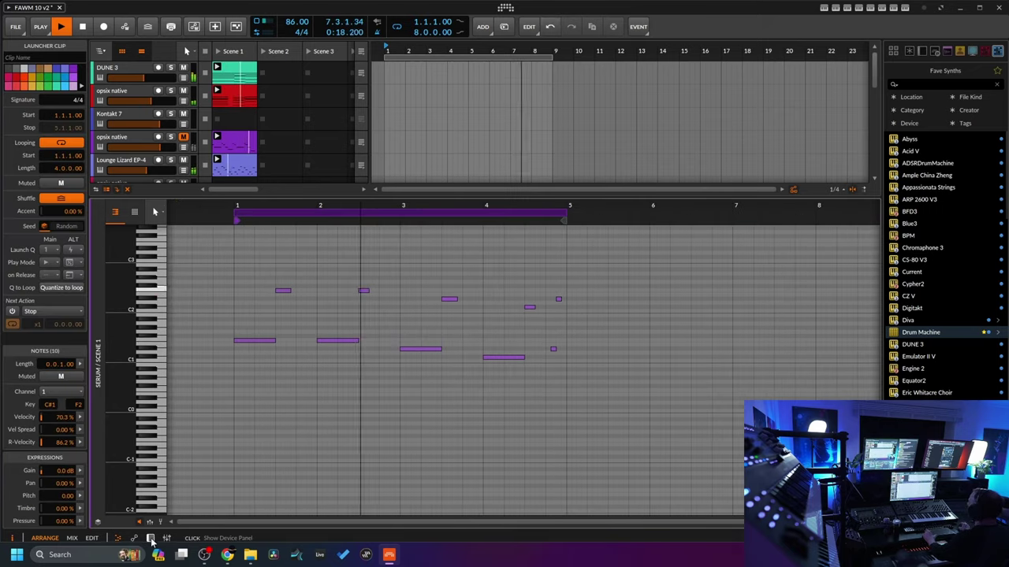
{"action": "left_click", "coordinate": [152, 540]}
- Mute the SA Triaz Hats and Perc, red opsix native and Lounge Lizard EP-4 tracks to hear the bass more clearly
{"action": "scroll", "coordinate": [185, 268], "scroll_direction": "down", "scroll_amount": 3}
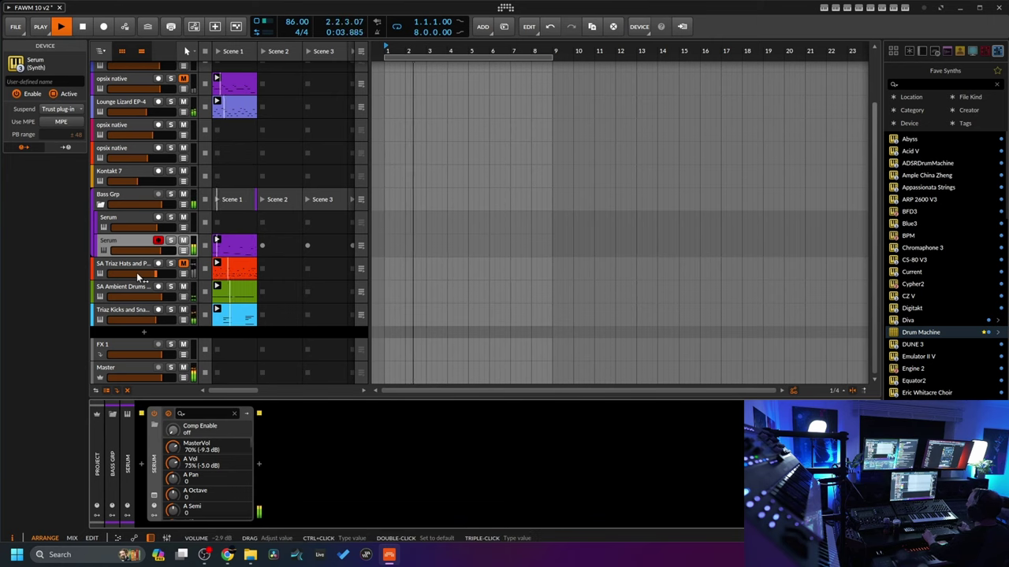
{"action": "scroll", "coordinate": [150, 260], "scroll_direction": "up", "scroll_amount": 2}
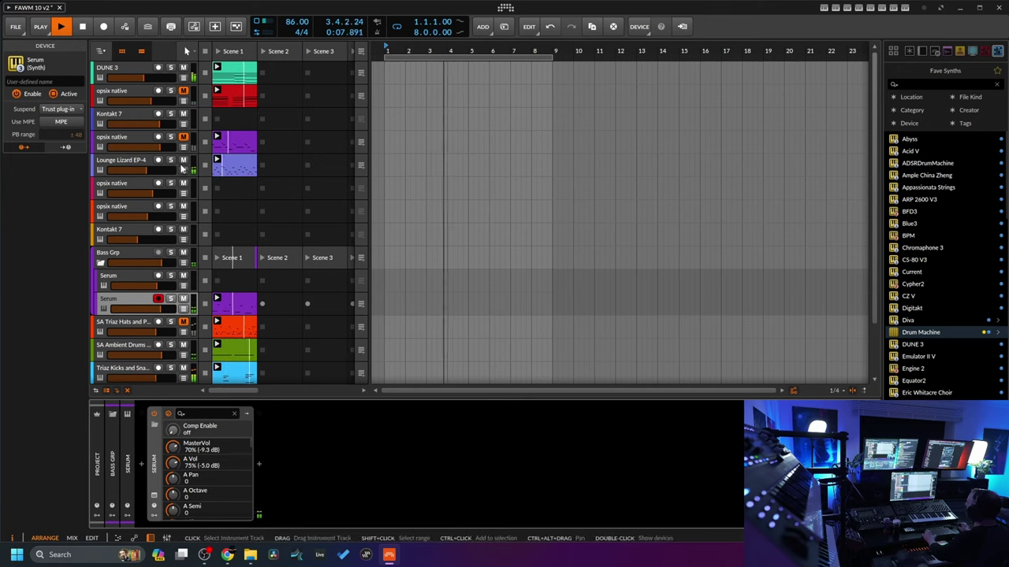
{"action": "left_click", "coordinate": [184, 161]}
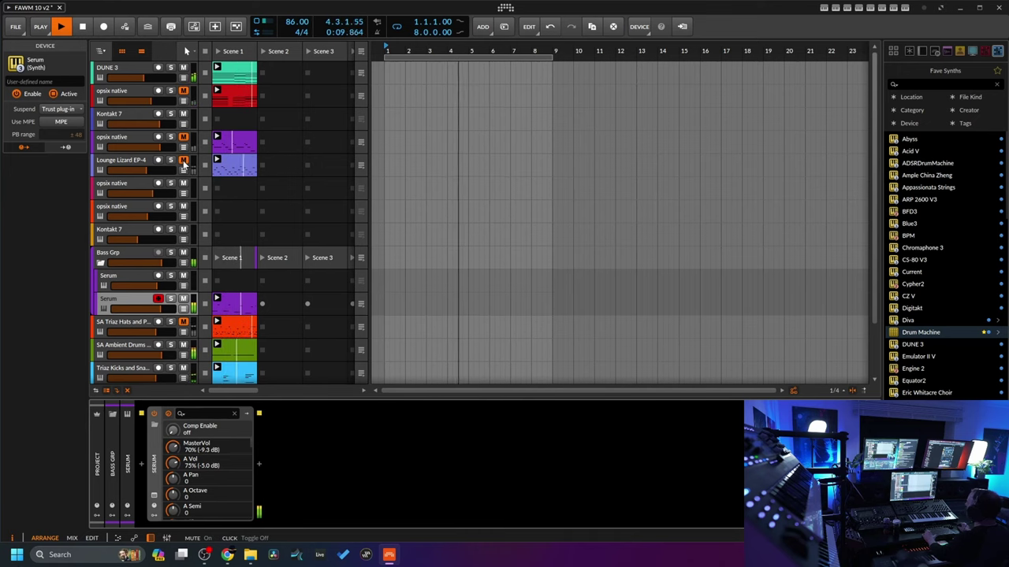
{"action": "scroll", "coordinate": [147, 194], "scroll_direction": "down", "scroll_amount": 3}
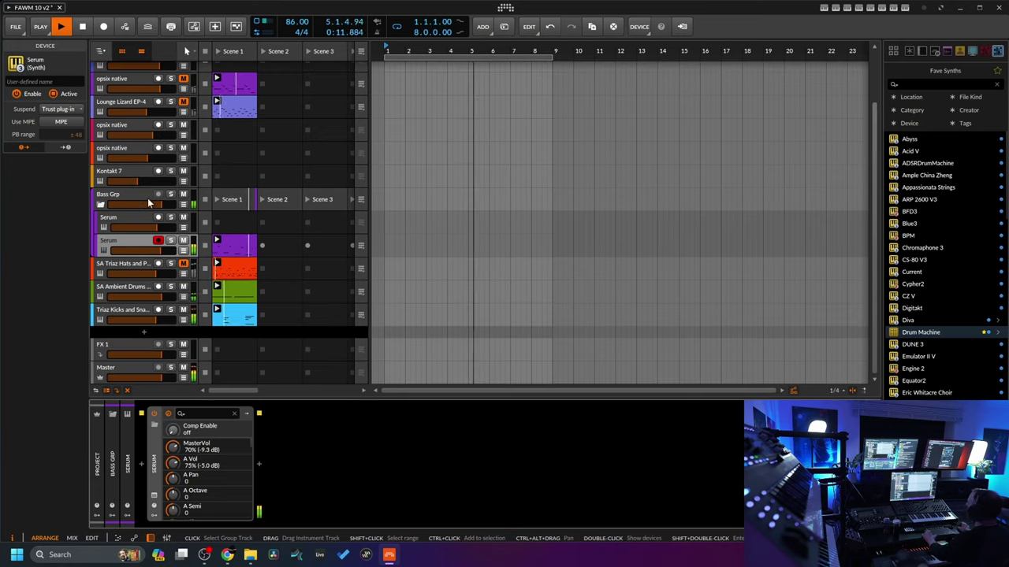
{"action": "scroll", "coordinate": [132, 217], "scroll_direction": "up", "scroll_amount": 3}
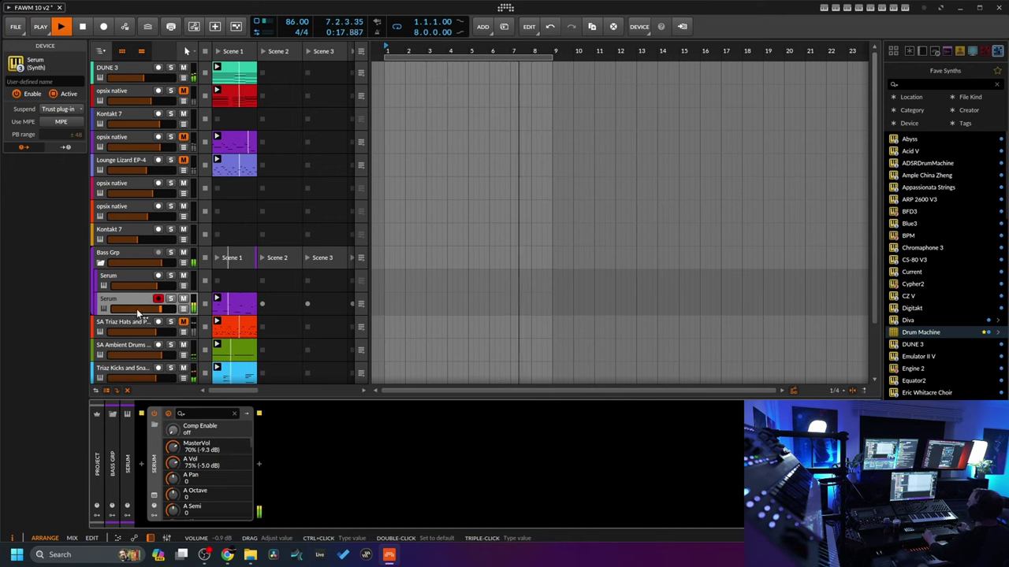
- Adjust the threshold of Rockruepel COMP.TWO on the Master track and set its channel 1 input gain to 5.7
{"action": "scroll", "coordinate": [163, 368], "scroll_direction": "down", "scroll_amount": 3}
{"action": "left_click", "coordinate": [126, 371]}
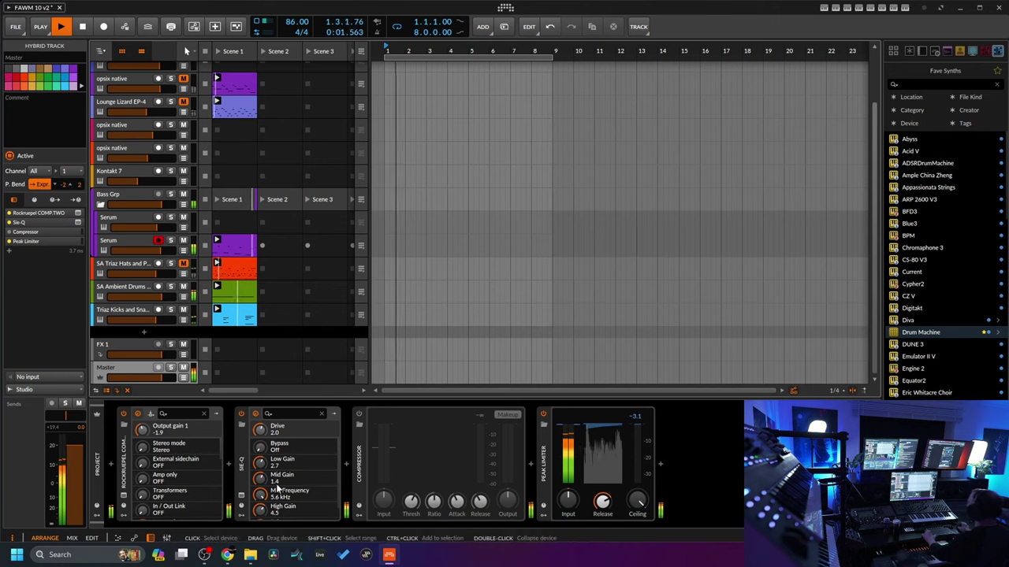
{"action": "left_click", "coordinate": [124, 502]}
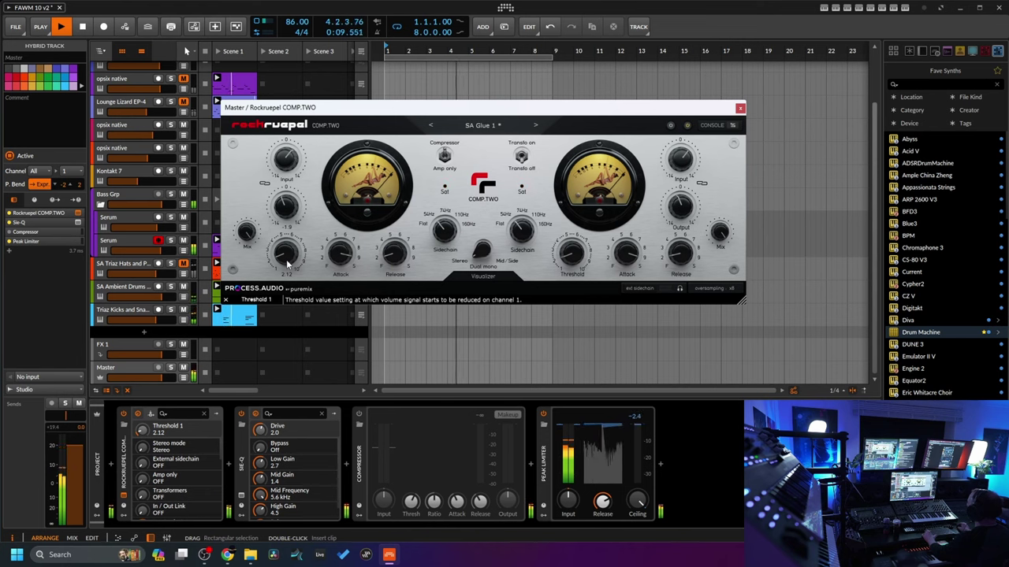
{"action": "left_click_drag", "start_coordinate": [287, 261], "coordinate": [296, 256]}
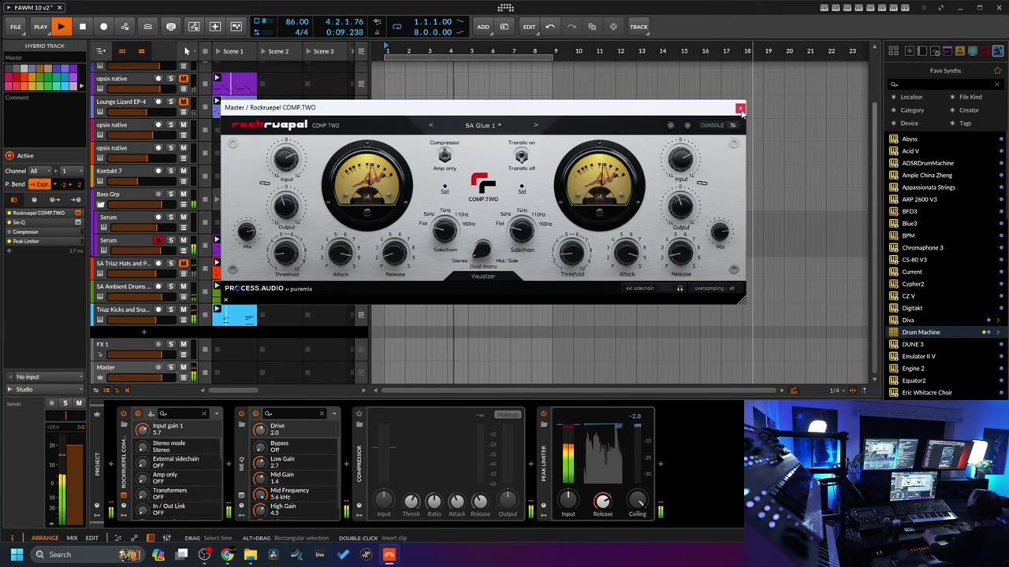
{"action": "left_click", "coordinate": [740, 109]}
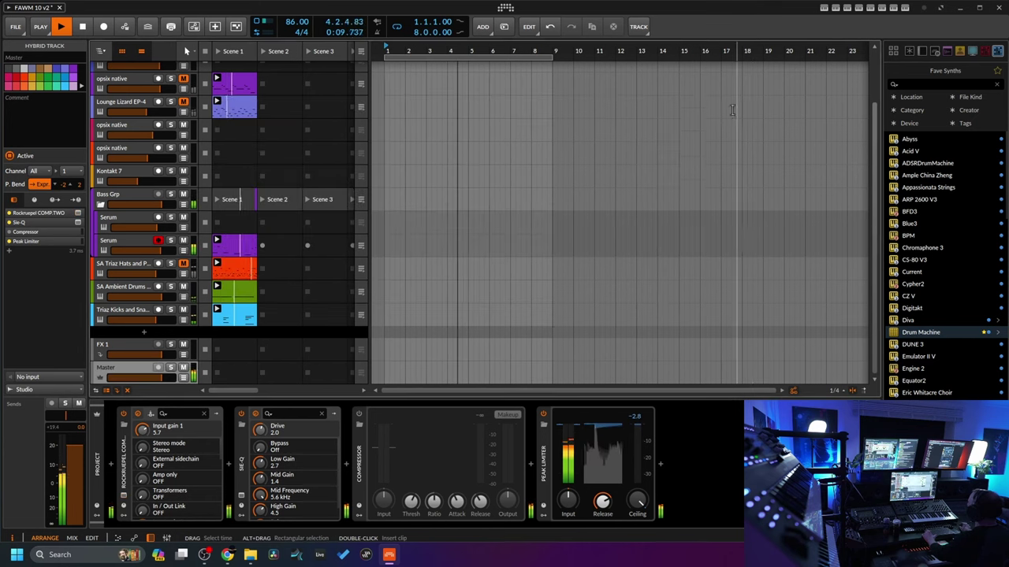
- Solo-check the second Serum track and mute DUNE 3 to hear the bass against the drums
{"action": "left_click", "coordinate": [171, 241]}
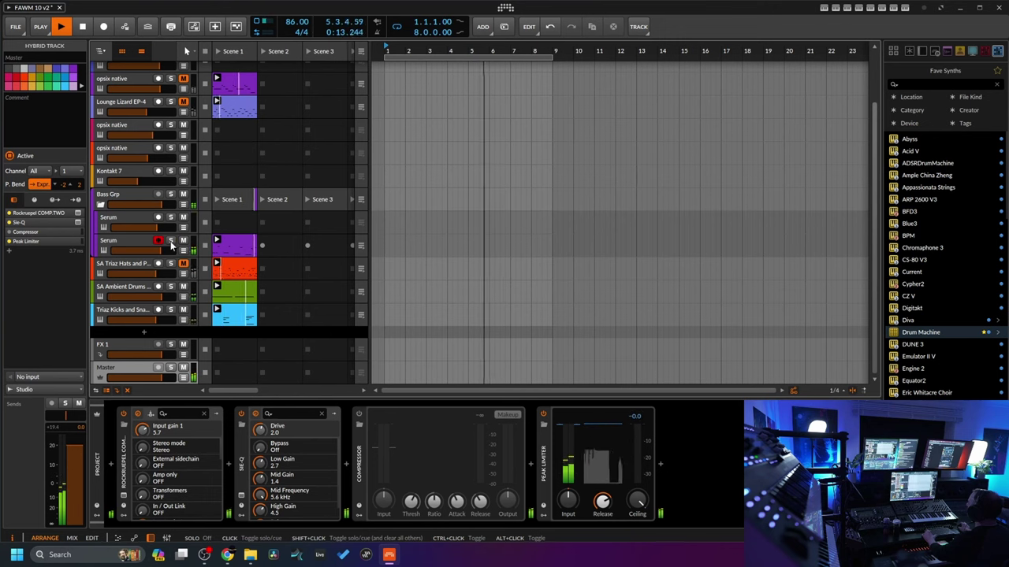
{"action": "scroll", "coordinate": [139, 165], "scroll_direction": "up", "scroll_amount": 3}
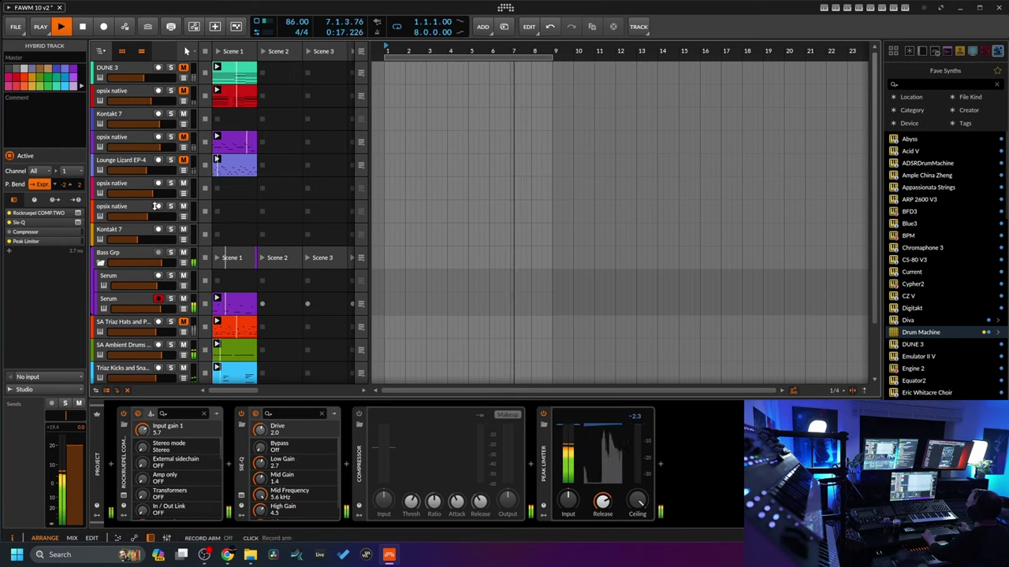
{"action": "scroll", "coordinate": [170, 175], "scroll_direction": "down", "scroll_amount": 3}
- Raise the Tool volume on Bass Grp to -14.2 dB and switch off its Saturation Knob
{"action": "left_click", "coordinate": [121, 245]}
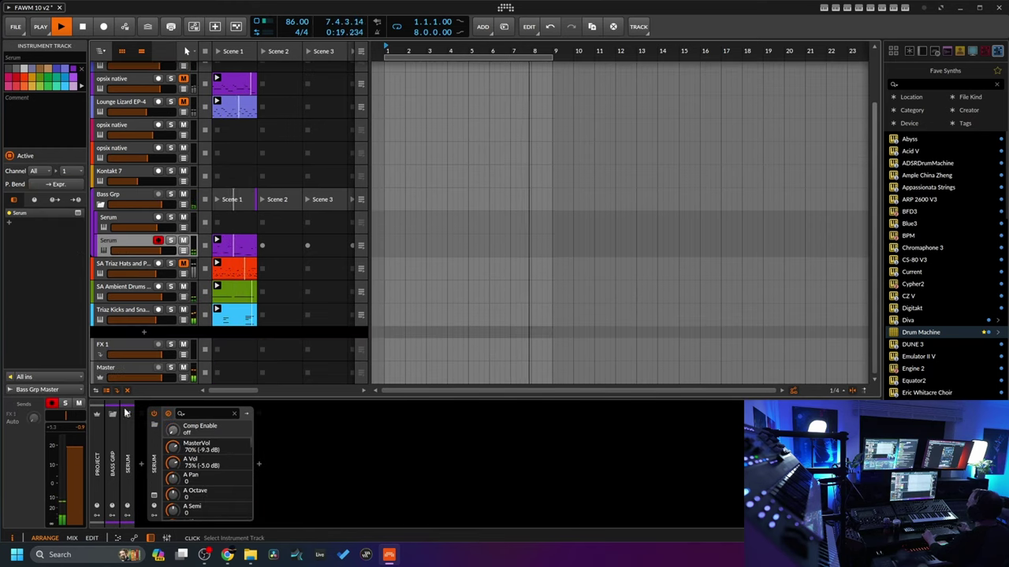
{"action": "left_click", "coordinate": [113, 461]}
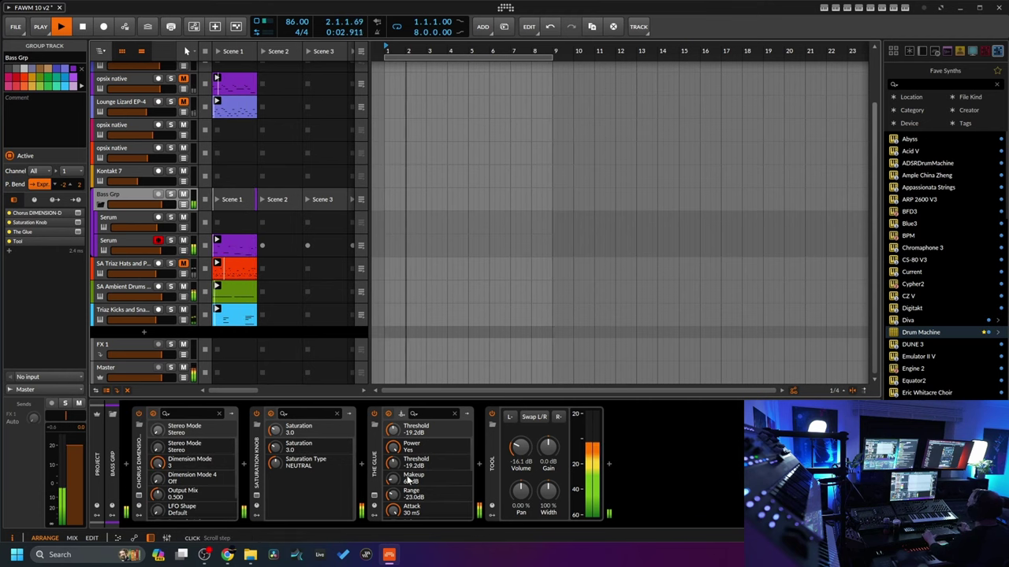
{"action": "left_click_drag", "start_coordinate": [526, 453], "coordinate": [526, 450]}
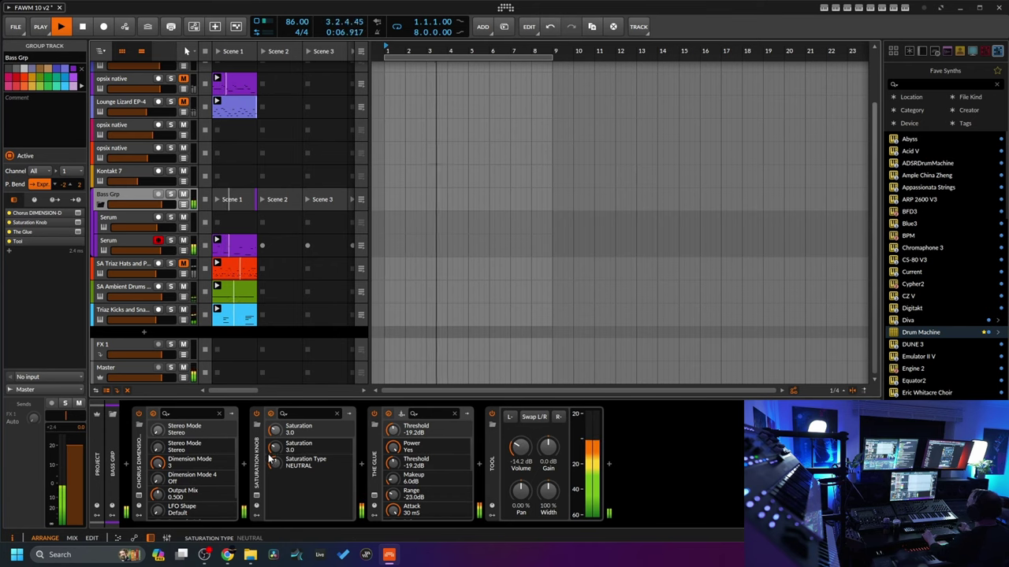
{"action": "left_click", "coordinate": [257, 414]}
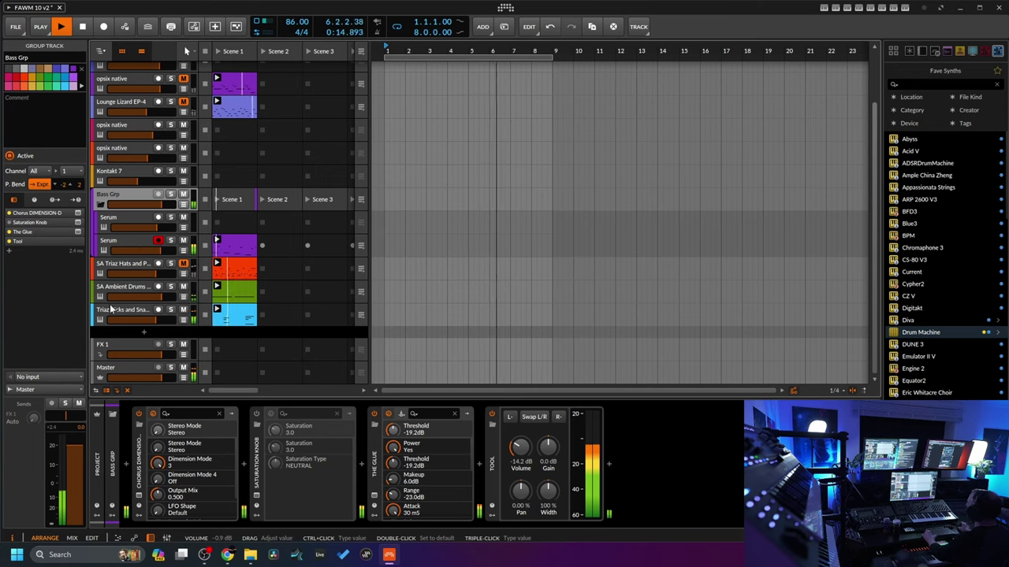
- Unmute DUNE 3 and set the low cut of its EQ-5 to about 111 Hz
{"action": "scroll", "coordinate": [131, 239], "scroll_direction": "up", "scroll_amount": 2}
{"action": "left_click", "coordinate": [183, 68]}
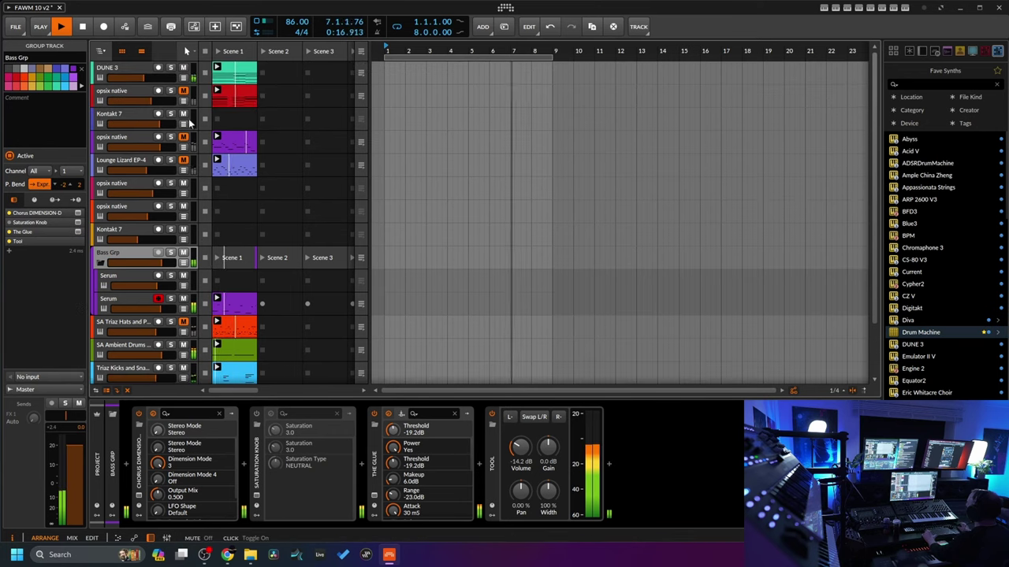
{"action": "left_click", "coordinate": [126, 68]}
{"action": "mouse_move", "coordinate": [302, 451]}
{"action": "left_mouse_down"}
{"action": "mouse_move", "coordinate": [323, 467]}
{"action": "mouse_move", "coordinate": [312, 469]}
{"action": "left_mouse_up"}
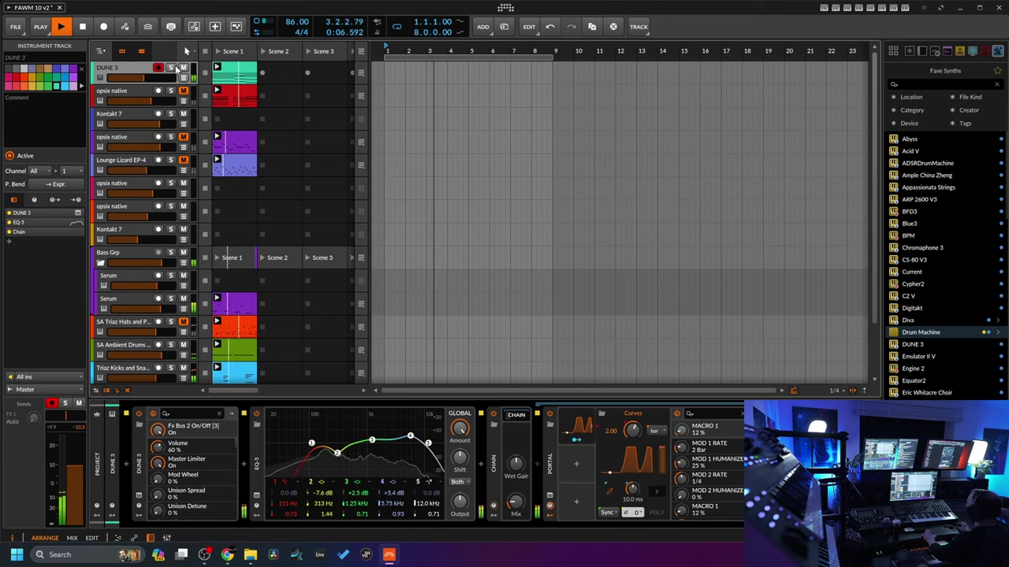
- Unmute the red opsix native track at -7.5 dB and bring SA Triaz Hats and Perc back into the mix
{"action": "left_click", "coordinate": [138, 92]}
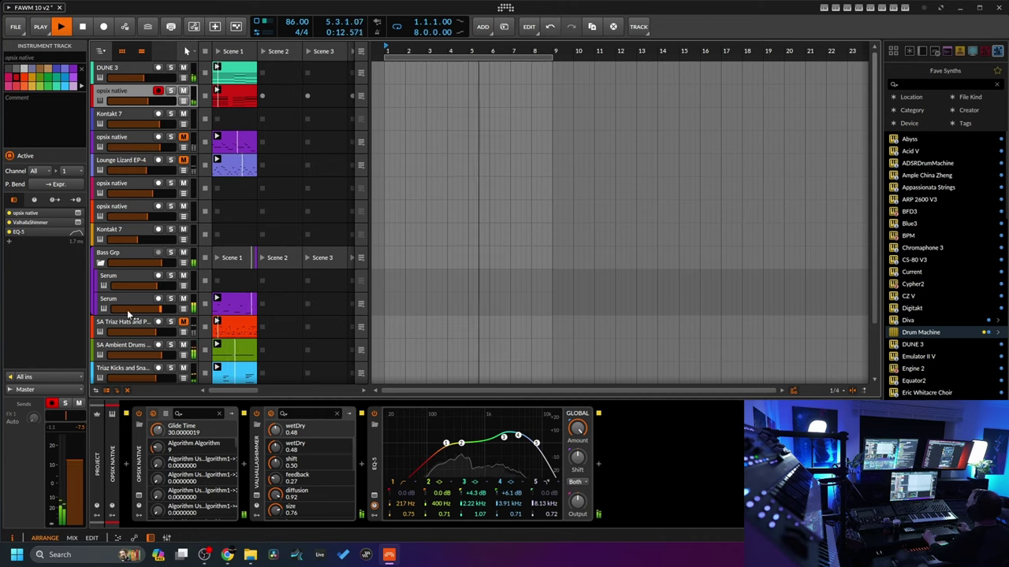
{"action": "scroll", "coordinate": [128, 307], "scroll_direction": "down", "scroll_amount": 3}
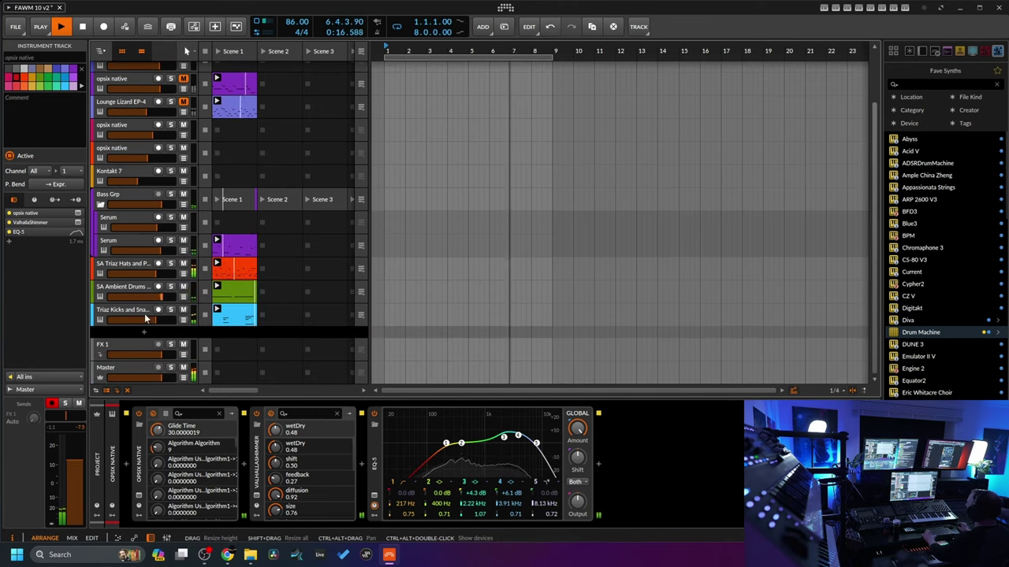
- Set the Master track's Sie-Q to low gain 0.5, high gain 7.5 and drive 1.1, and unmute Lounge Lizard EP-4
{"action": "left_click", "coordinate": [126, 369]}
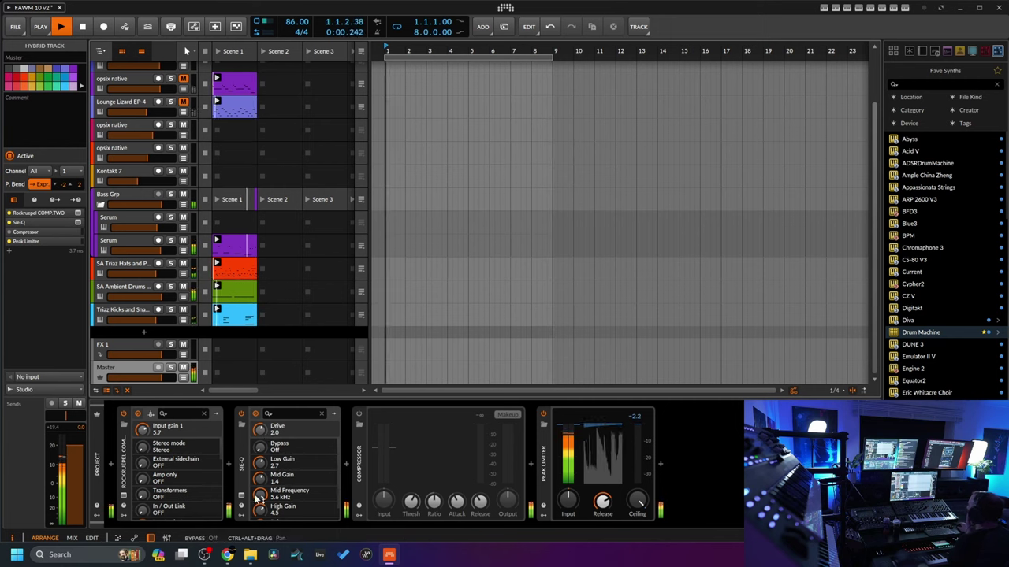
{"action": "left_click", "coordinate": [242, 424]}
{"action": "left_click_drag", "start_coordinate": [366, 295], "coordinate": [369, 300]}
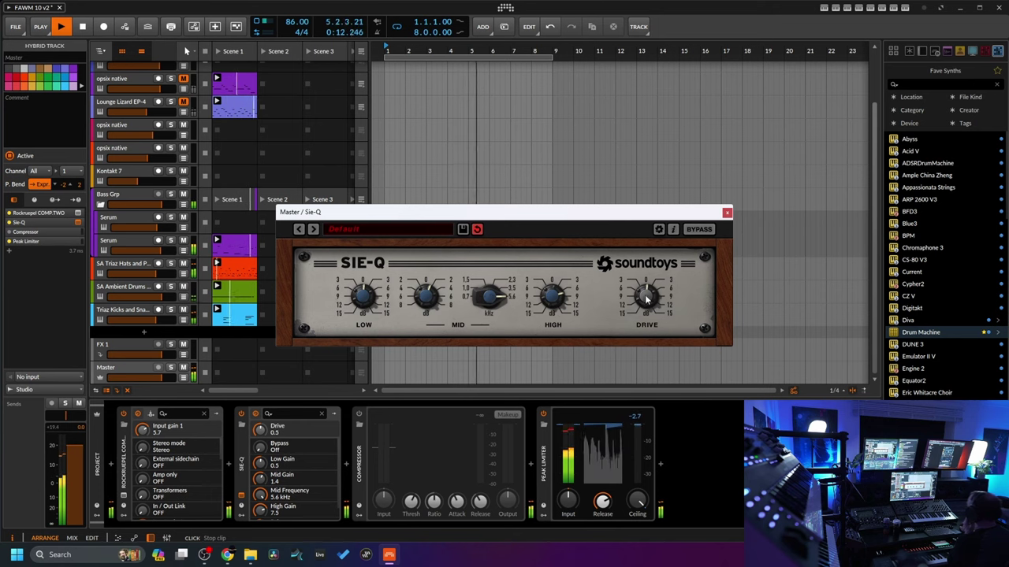
{"action": "left_click", "coordinate": [727, 212]}
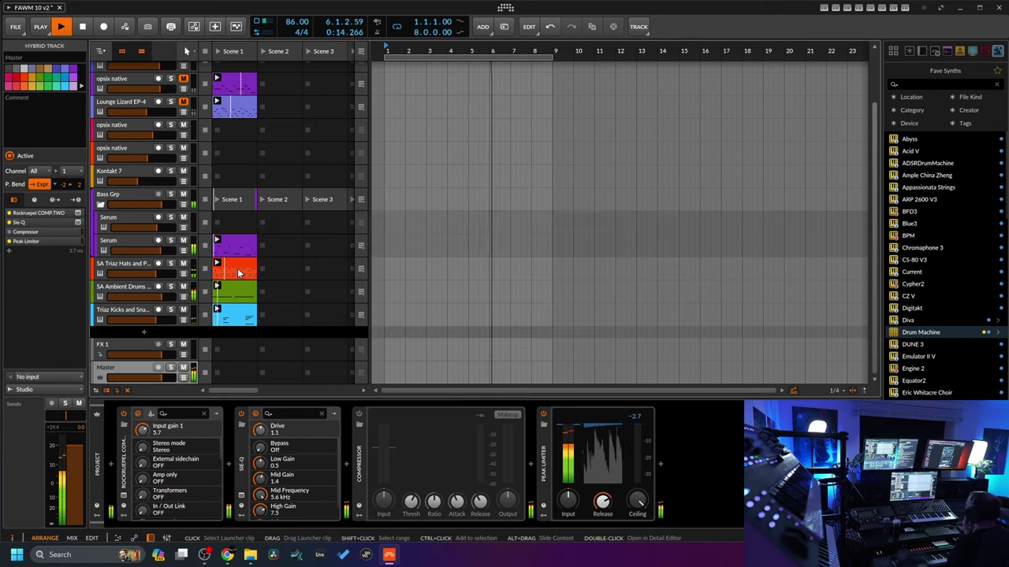
{"action": "scroll", "coordinate": [202, 167], "scroll_direction": "up", "scroll_amount": 3}
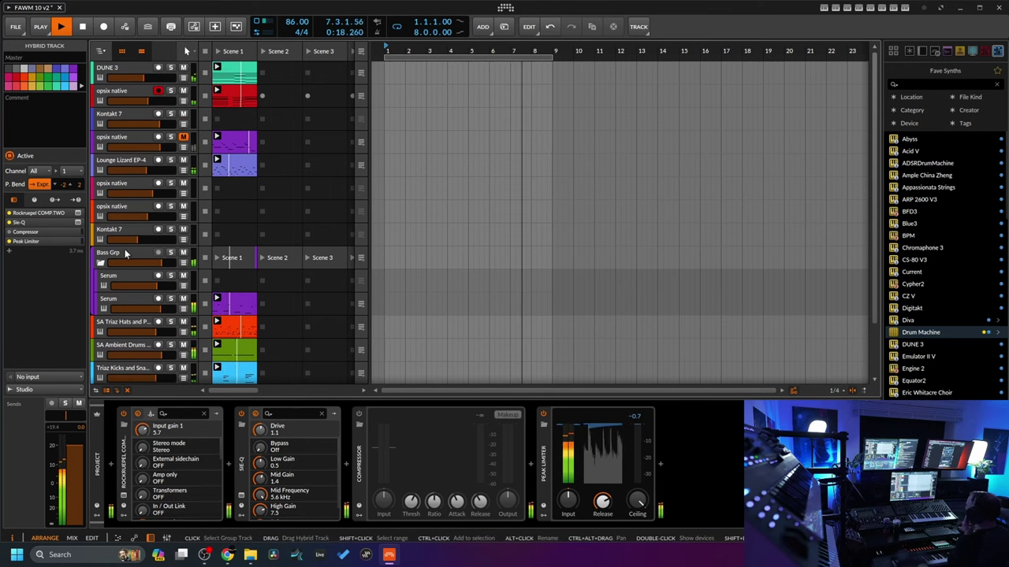
- Record new Scene 1 clips on the orange opsix native track and on the yellow Kontakt 7 track above Bass Grp
{"action": "left_click", "coordinate": [122, 117]}
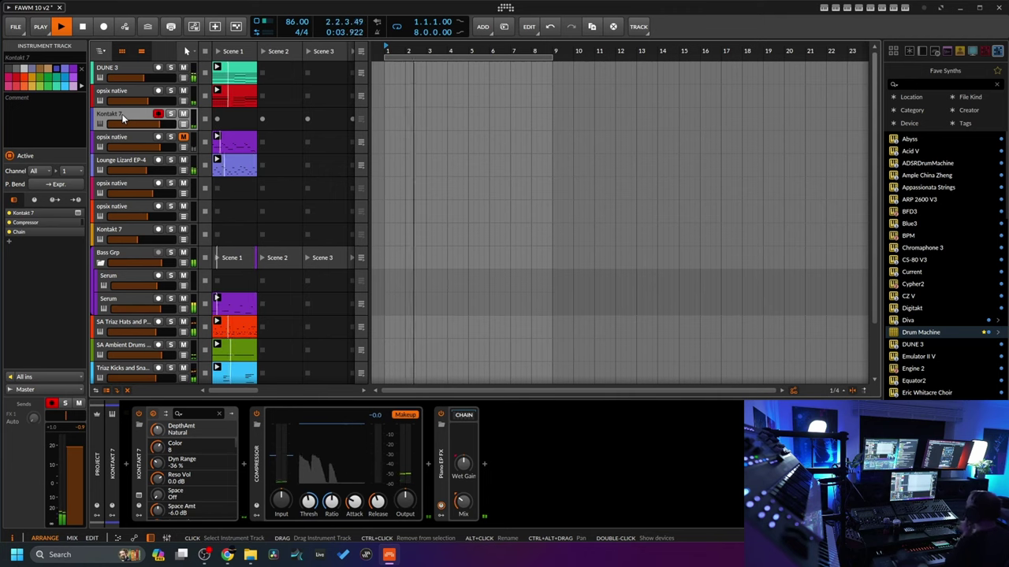
{"action": "left_click", "coordinate": [129, 210]}
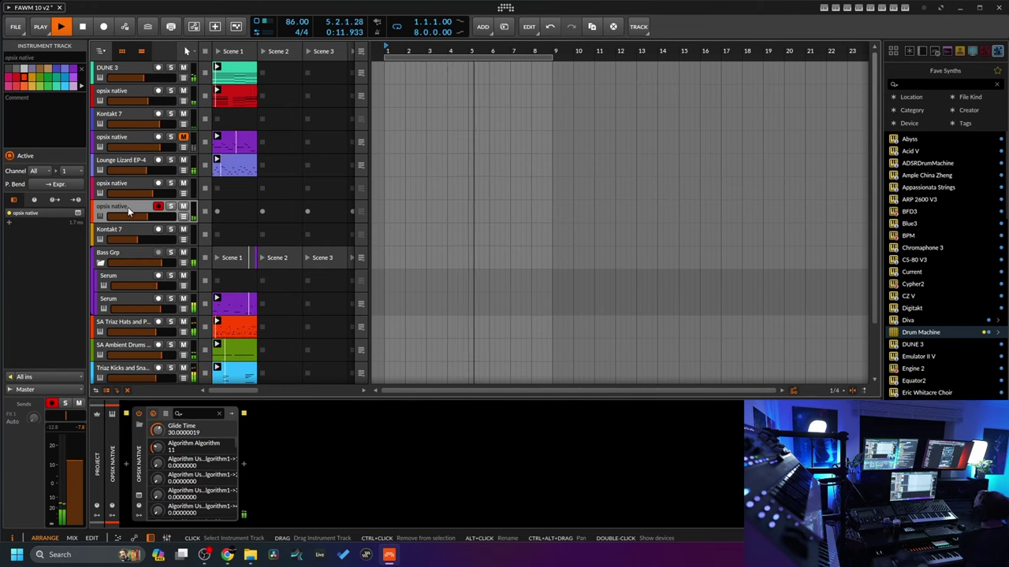
{"action": "left_click", "coordinate": [218, 212]}
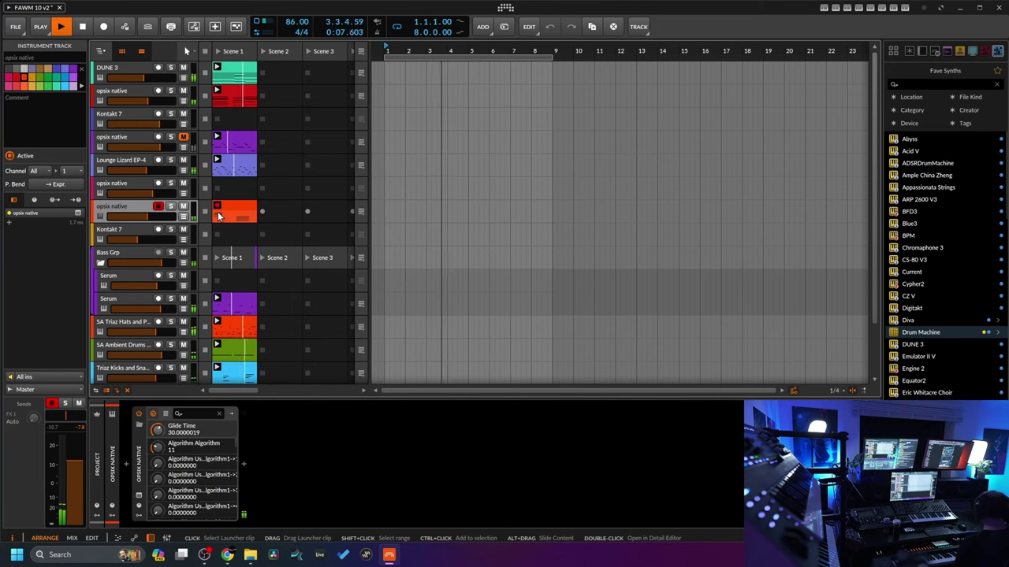
{"action": "left_click", "coordinate": [218, 209]}
{"action": "left_click", "coordinate": [133, 230]}
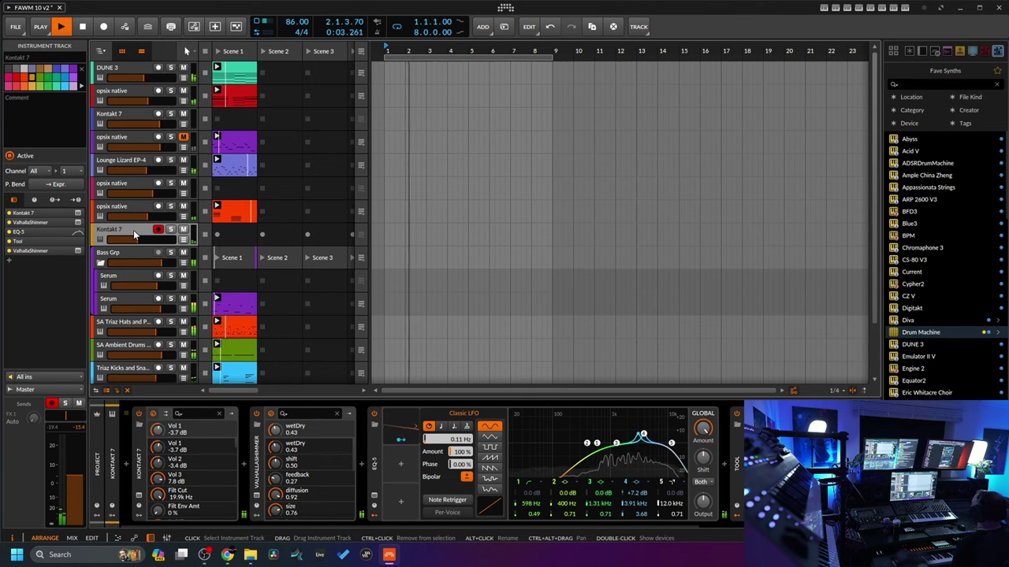
{"action": "left_click", "coordinate": [217, 235]}
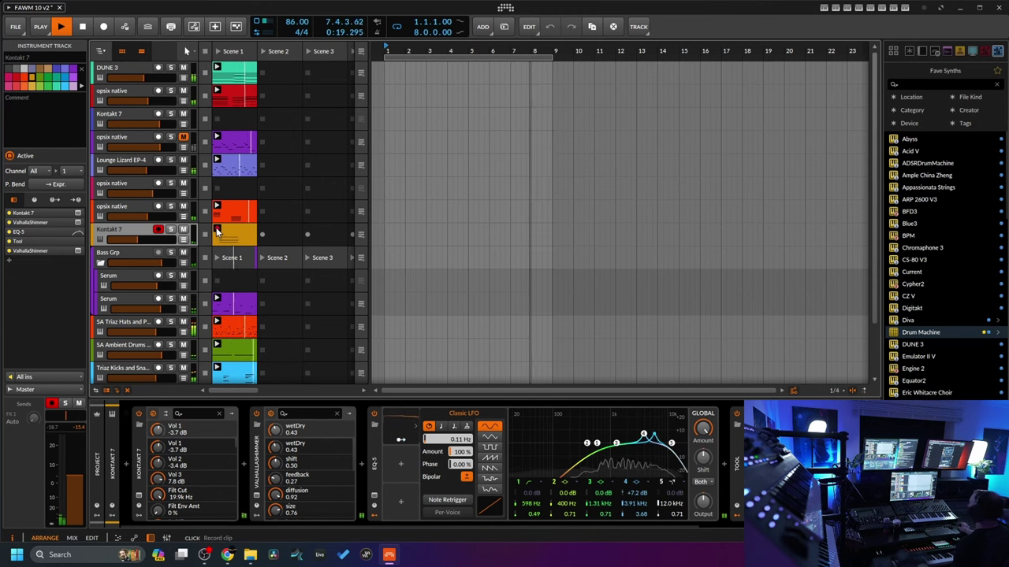
- Record a Scene 1 clip on the pink opsix native track below Lounge Lizard EP-4
{"action": "left_click", "coordinate": [123, 184]}
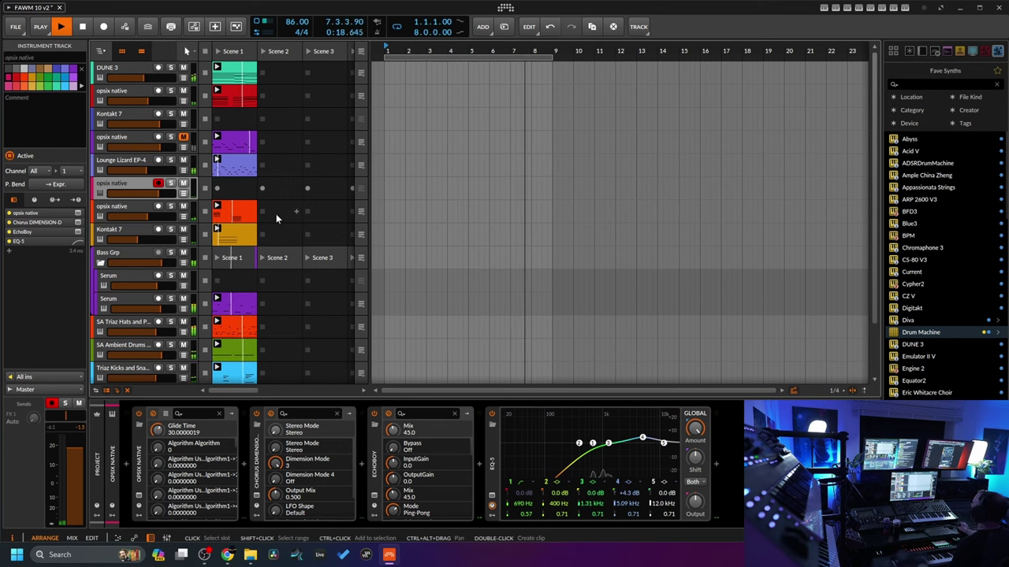
{"action": "left_click", "coordinate": [219, 189]}
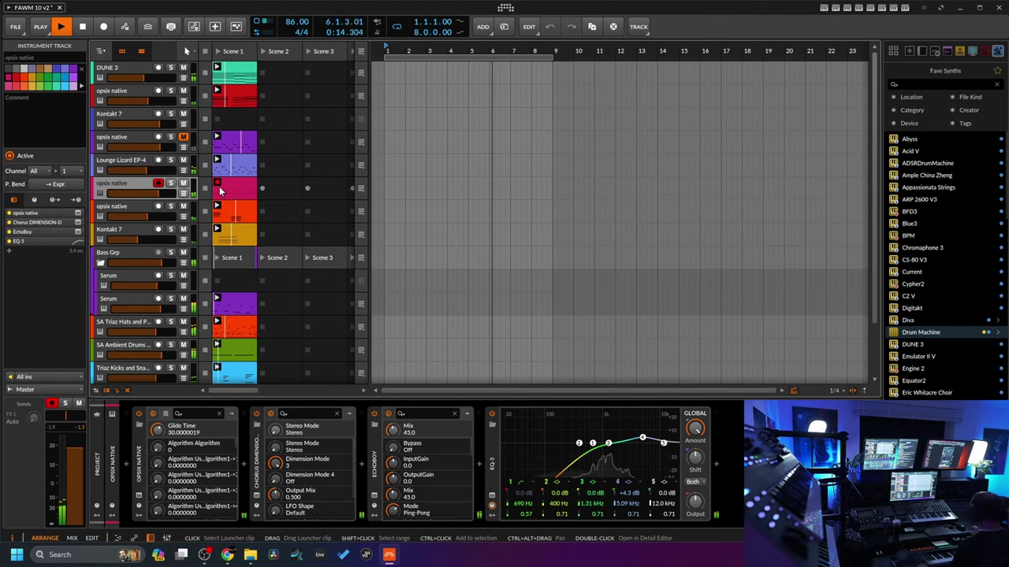
{"action": "left_click", "coordinate": [230, 190]}
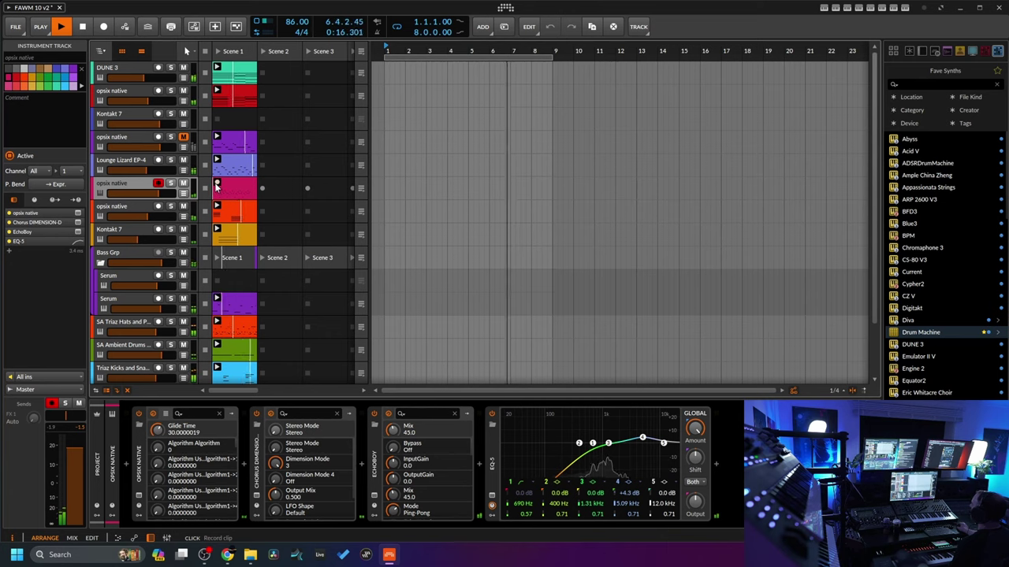
- Set the pink opsix native clip's loop to start at 3.1.1.00 with a length of 2.0.0.00, and return to the device chain
{"action": "double_click", "coordinate": [230, 186]}
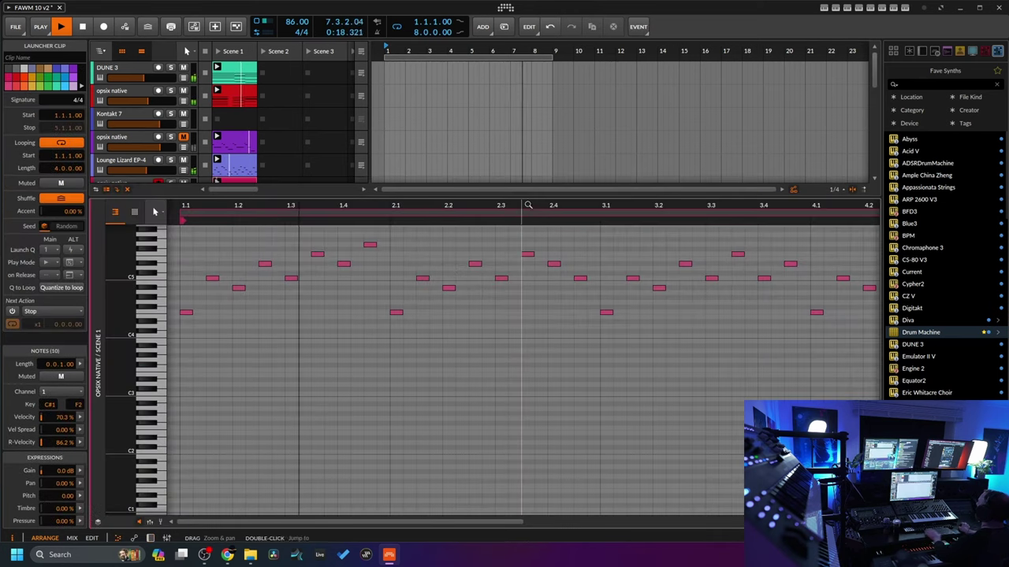
{"action": "left_click_drag", "start_coordinate": [410, 207], "coordinate": [322, 214]}
{"action": "left_click", "coordinate": [235, 211]}
{"action": "left_click_drag", "start_coordinate": [235, 211], "coordinate": [408, 216]}
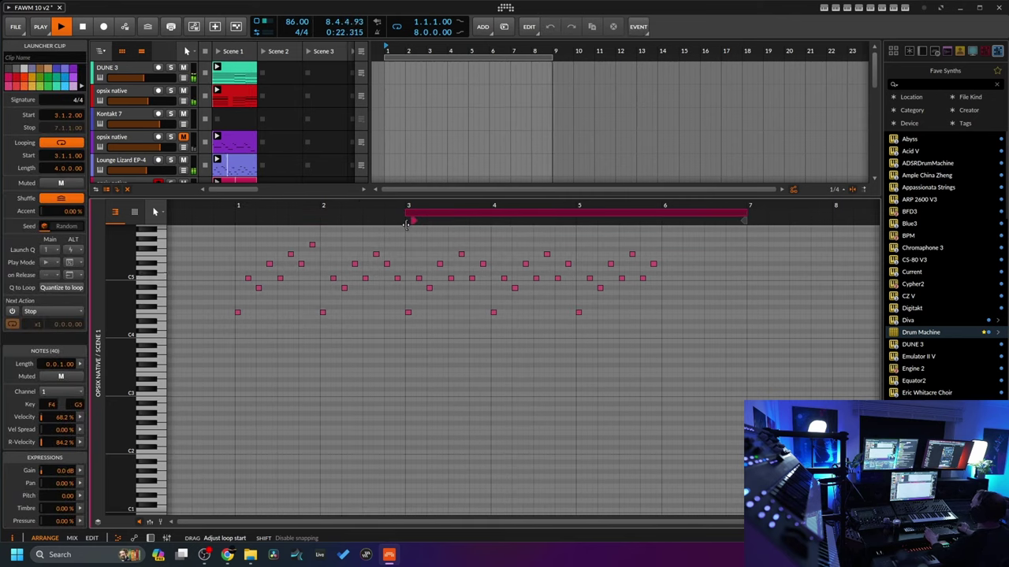
{"action": "left_click_drag", "start_coordinate": [744, 220], "coordinate": [577, 220]}
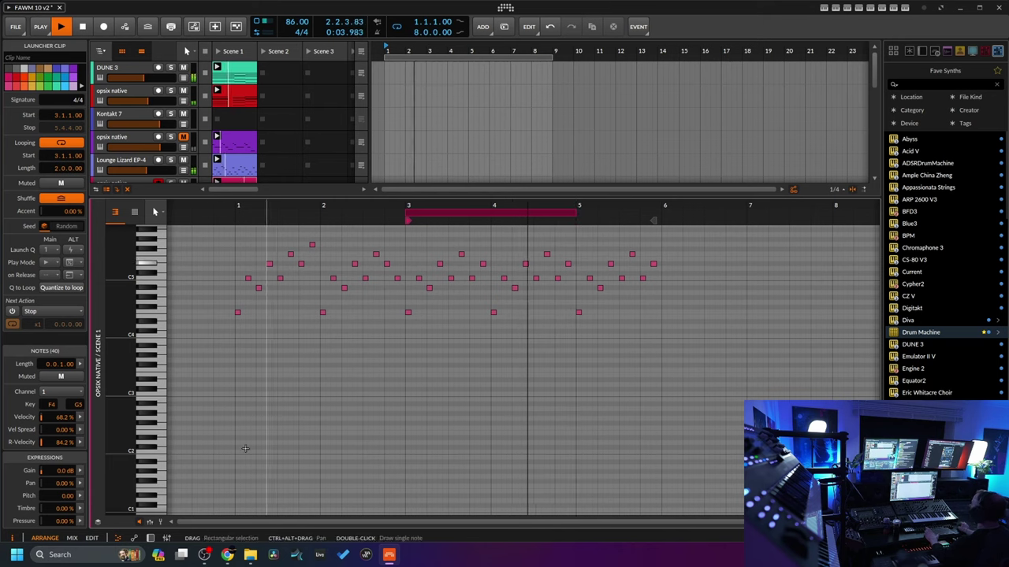
{"action": "left_click", "coordinate": [150, 538]}
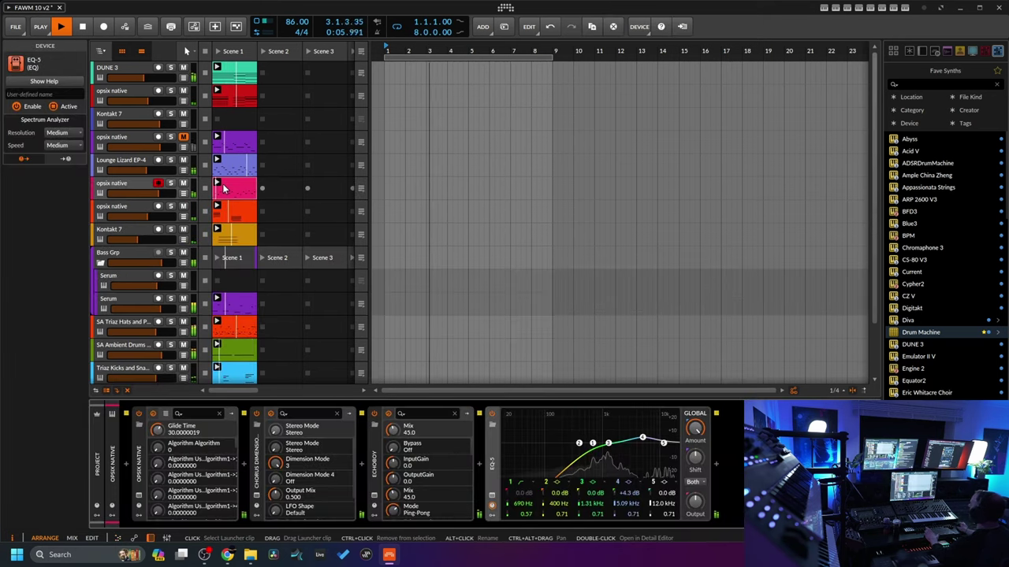
{"action": "left_click", "coordinate": [226, 187]}
{"action": "right_click", "coordinate": [227, 188]}
{"action": "left_click", "coordinate": [251, 260]}
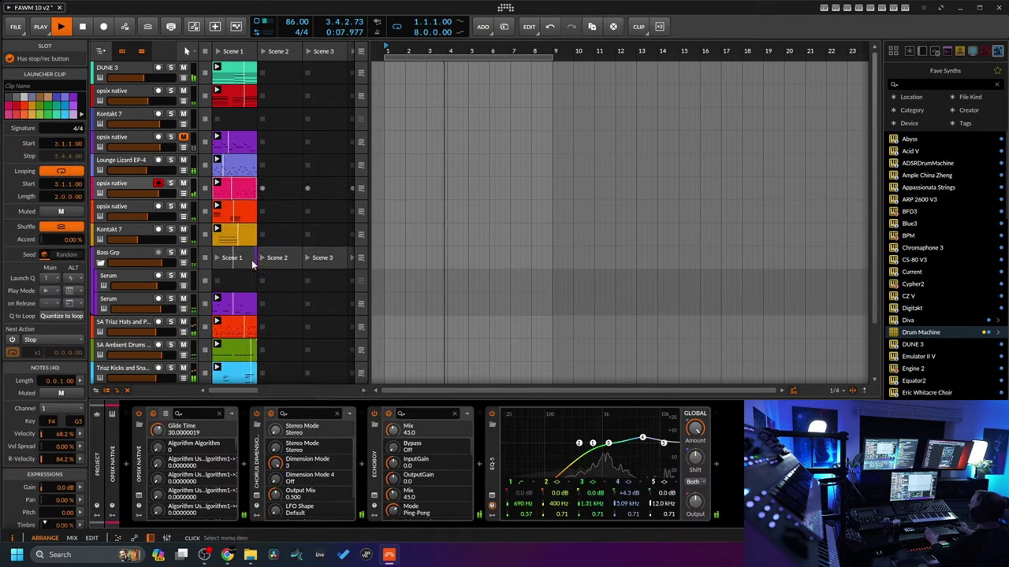
- On the pink opsix native track, set the EchoBoy mix to 18 and move EQ-5's band 1 to 563 Hz and band 4 to 7.04 kHz at +7.9 dB
{"action": "left_click", "coordinate": [124, 465]}
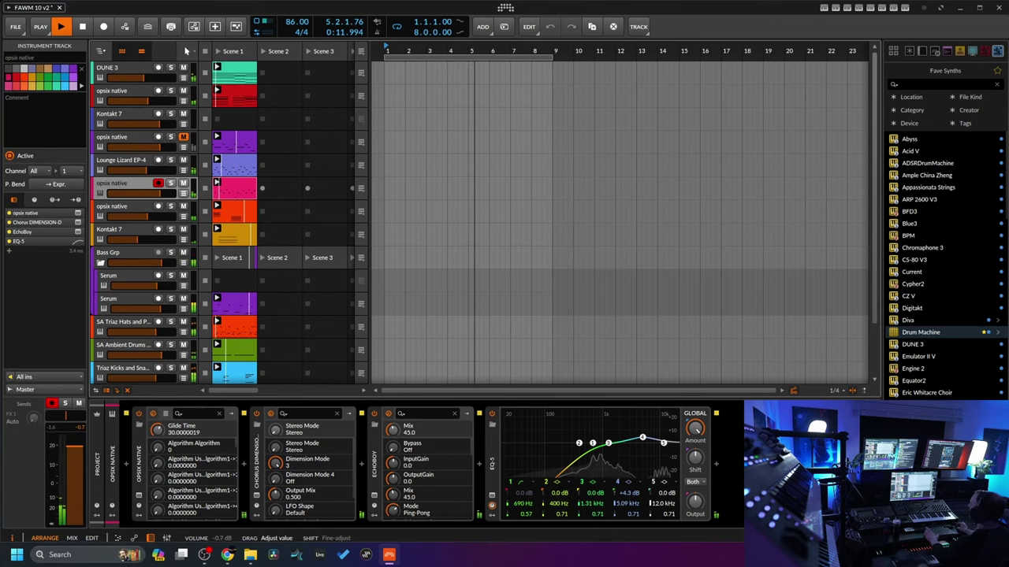
{"action": "left_click_drag", "start_coordinate": [392, 430], "coordinate": [393, 457]}
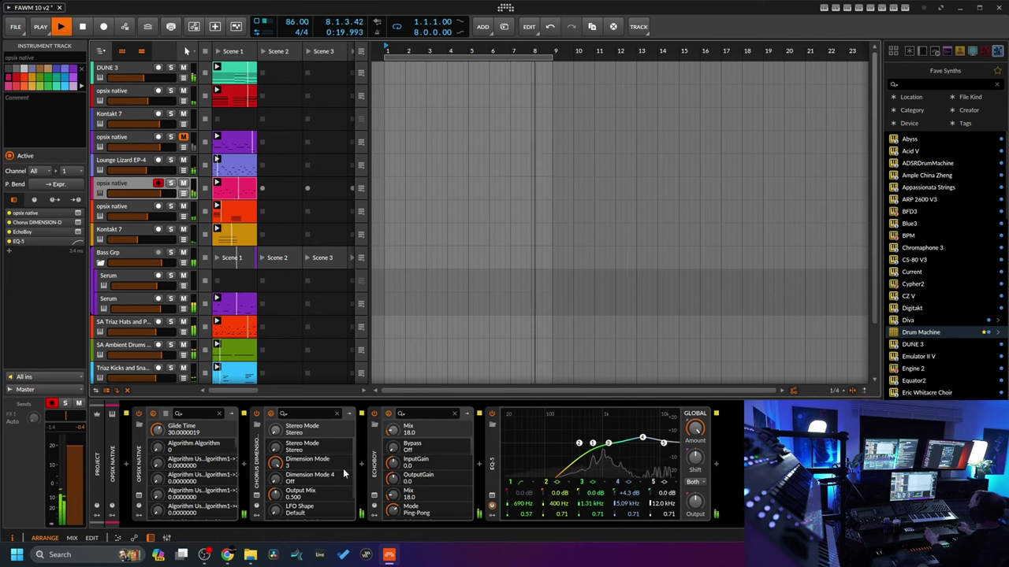
{"action": "mouse_move", "coordinate": [592, 443]}
{"action": "left_mouse_down"}
{"action": "mouse_move", "coordinate": [589, 406]}
{"action": "mouse_move", "coordinate": [588, 426]}
{"action": "left_mouse_up"}
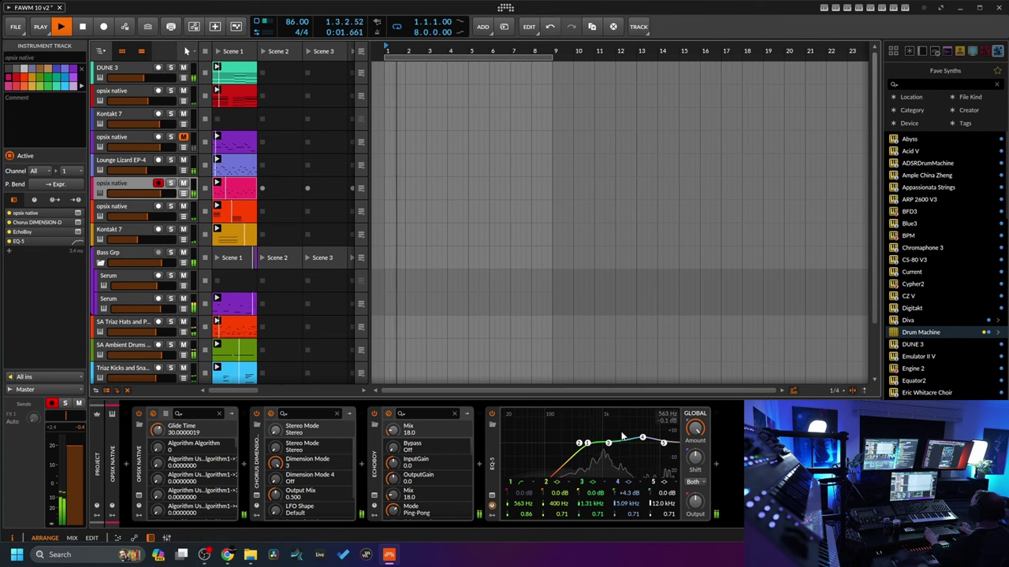
{"action": "mouse_move", "coordinate": [644, 440]}
{"action": "left_mouse_down"}
{"action": "mouse_move", "coordinate": [659, 426]}
{"action": "mouse_move", "coordinate": [650, 432]}
{"action": "left_mouse_up"}
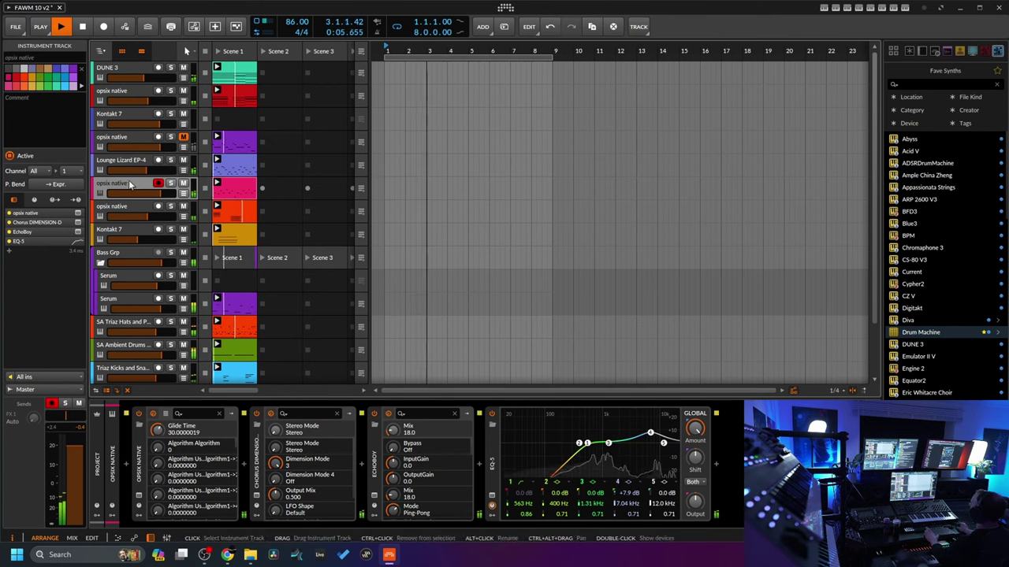
- Duplicate the pink opsix native track with its clip and open the duplicate's synth window
{"action": "scroll", "coordinate": [207, 222], "scroll_direction": "down", "scroll_amount": 3}
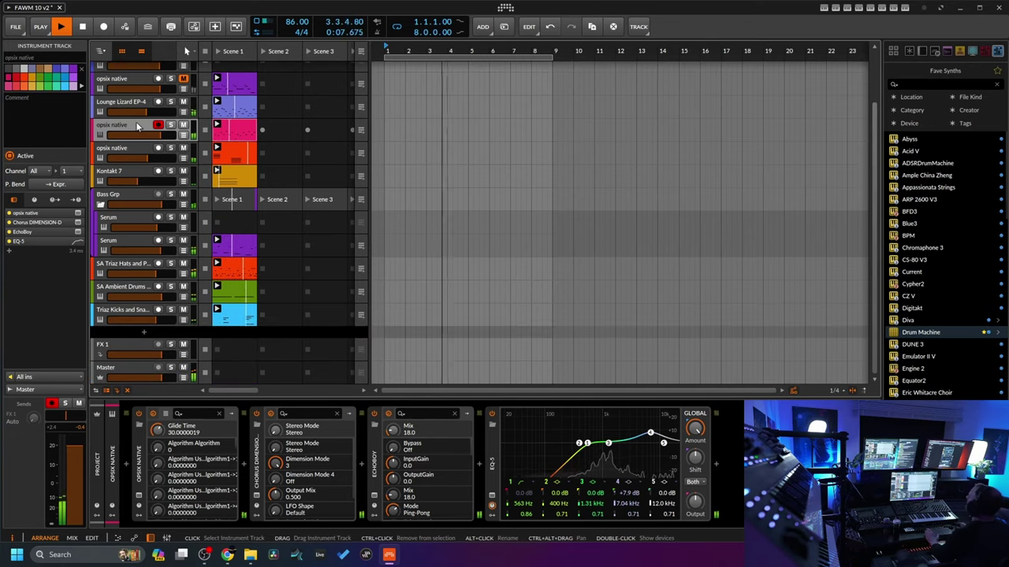
{"action": "key", "text": "ctrl+d"}
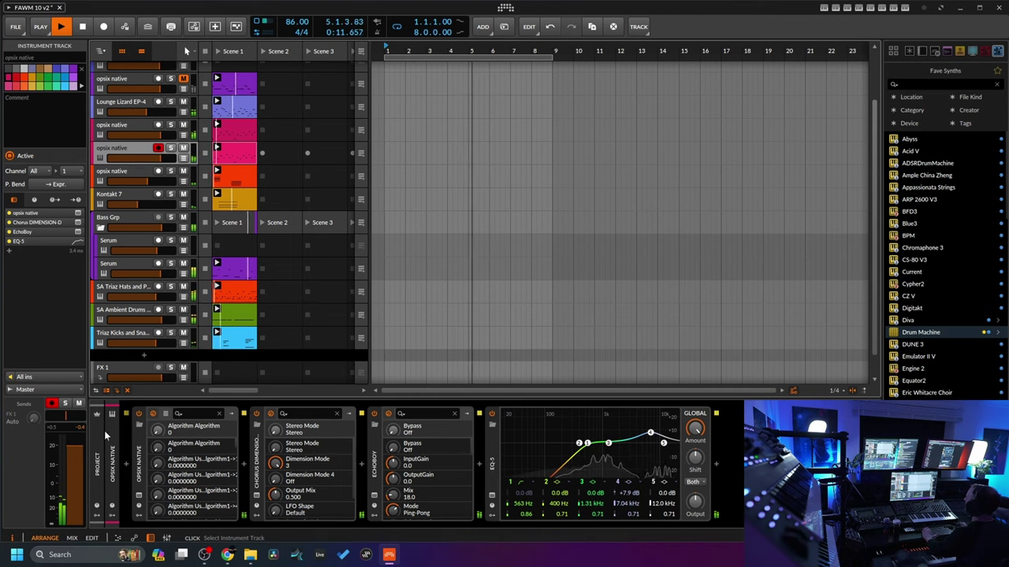
{"action": "left_click", "coordinate": [153, 414]}
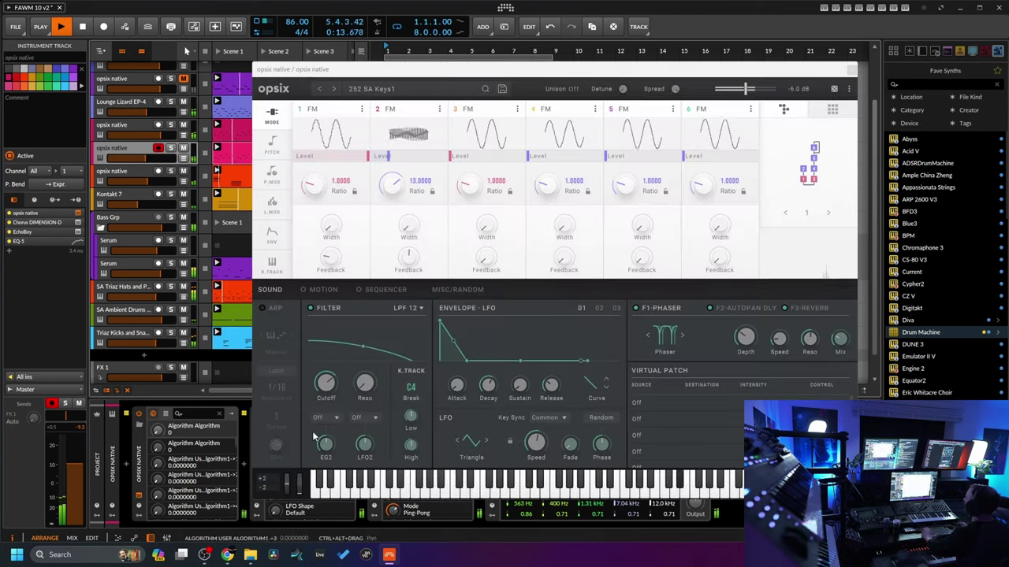
- Audition User bank presets such as SA Trident Key, SA Seq 1 and SA Mr Glass, and load 270 SA Bell Maker
{"action": "left_click", "coordinate": [376, 91]}
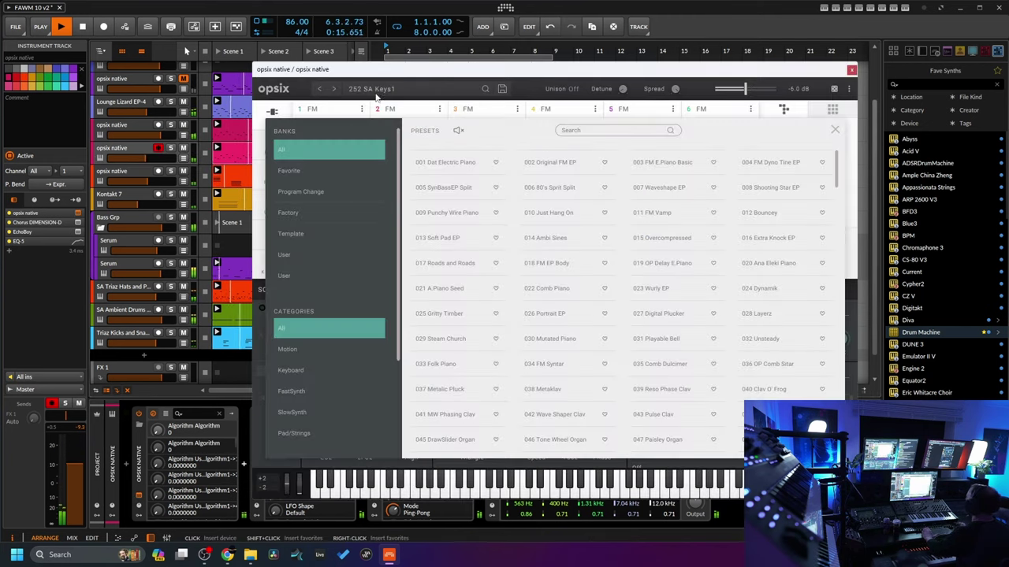
{"action": "left_click", "coordinate": [289, 277]}
{"action": "left_click", "coordinate": [300, 255]}
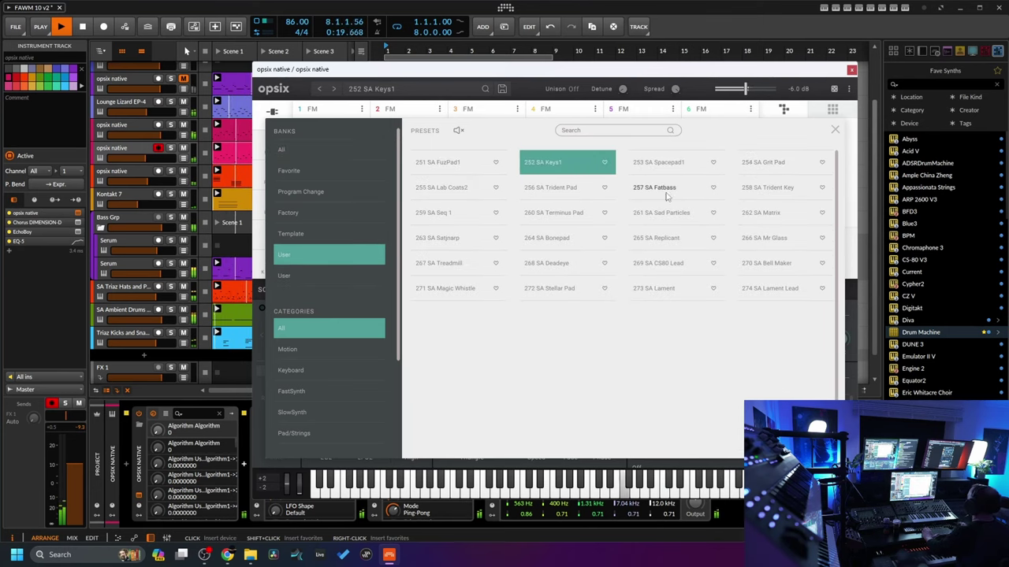
{"action": "left_click", "coordinate": [772, 189]}
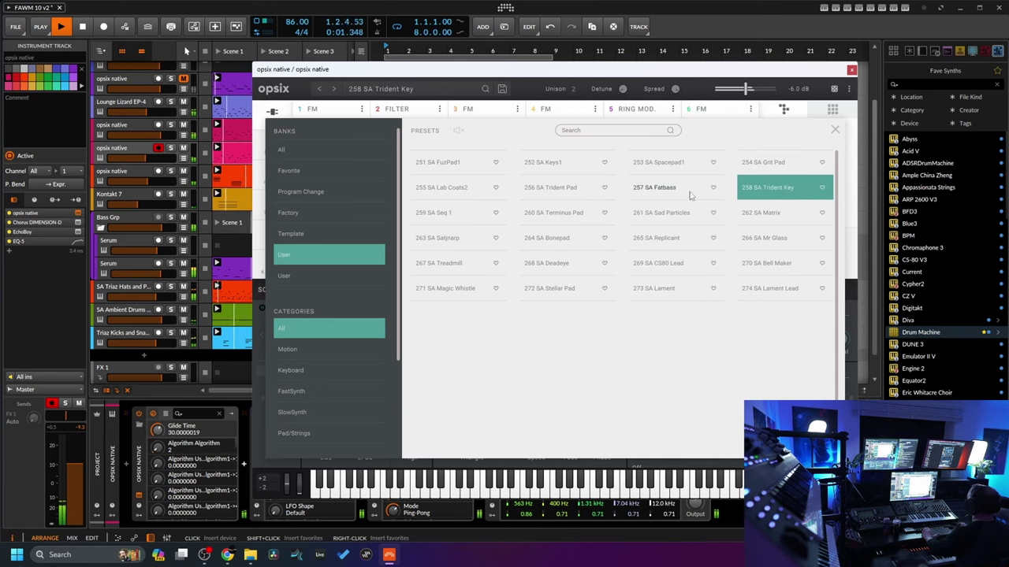
{"action": "left_click", "coordinate": [455, 214]}
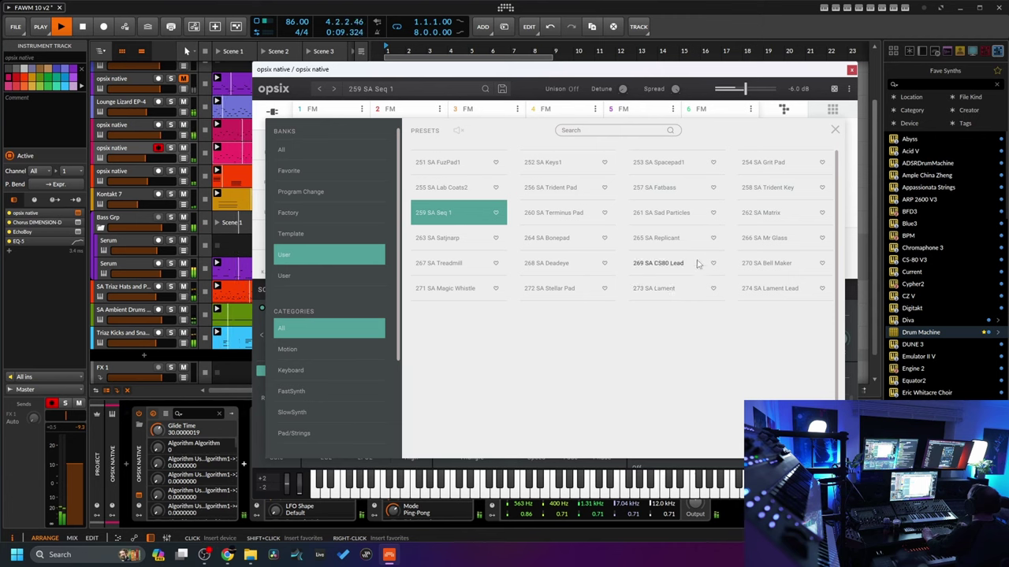
{"action": "left_click", "coordinate": [763, 264]}
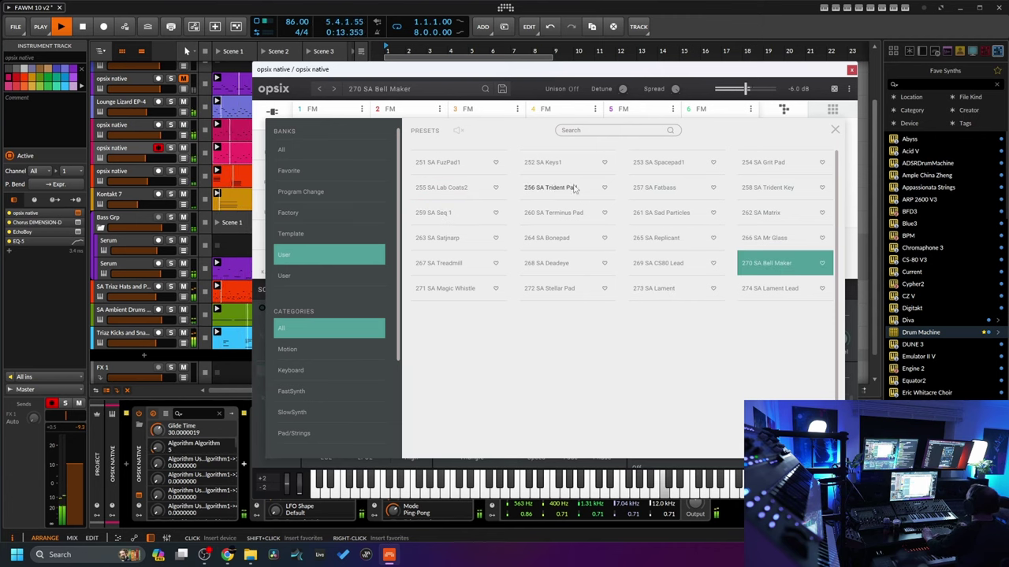
{"action": "left_click", "coordinate": [543, 166]}
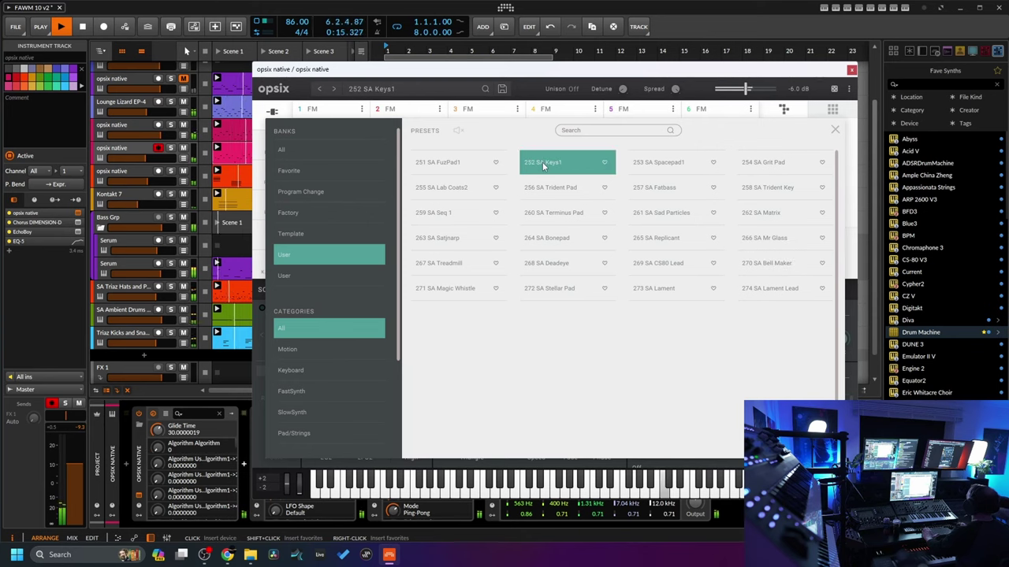
{"action": "left_click", "coordinate": [776, 213]}
{"action": "left_click", "coordinate": [777, 243]}
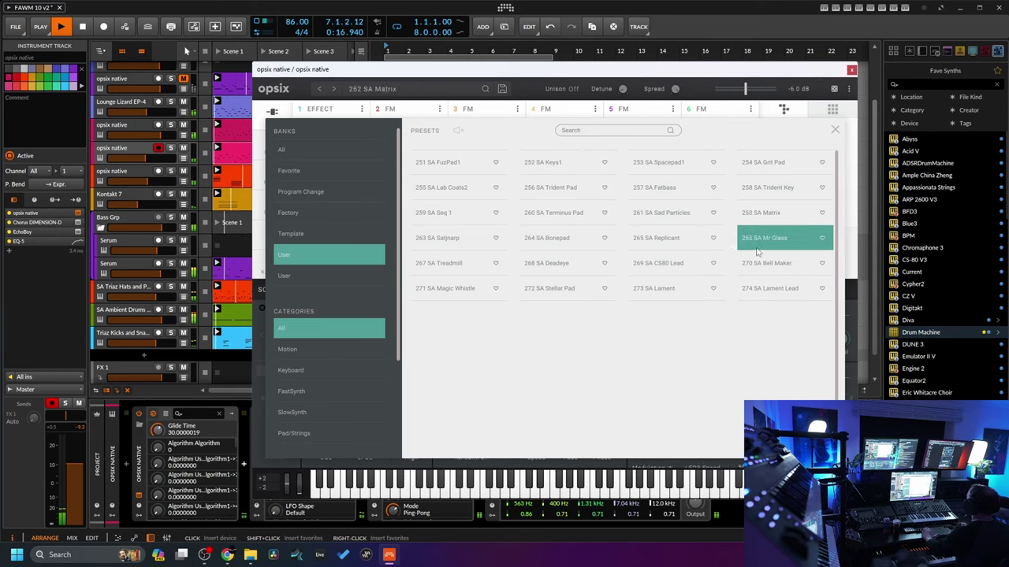
{"action": "left_click", "coordinate": [660, 246]}
{"action": "left_click", "coordinate": [762, 241]}
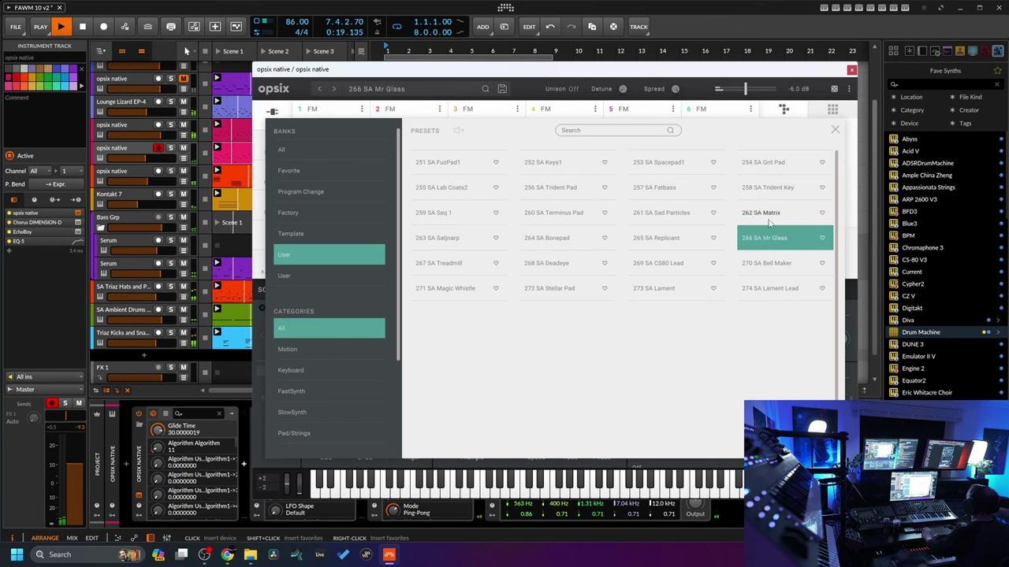
{"action": "left_click", "coordinate": [787, 265]}
{"action": "left_click", "coordinate": [838, 131]}
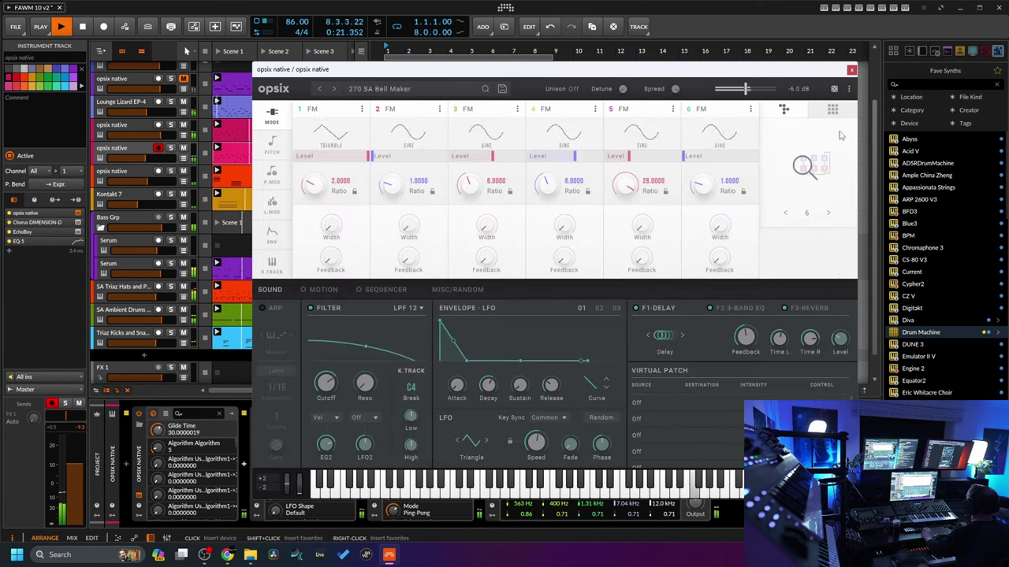
- Shorten operator 6's envelope in the SA Bell Maker patch to a quick decay without sustain, and close the synth window
{"action": "left_click", "coordinate": [271, 234]}
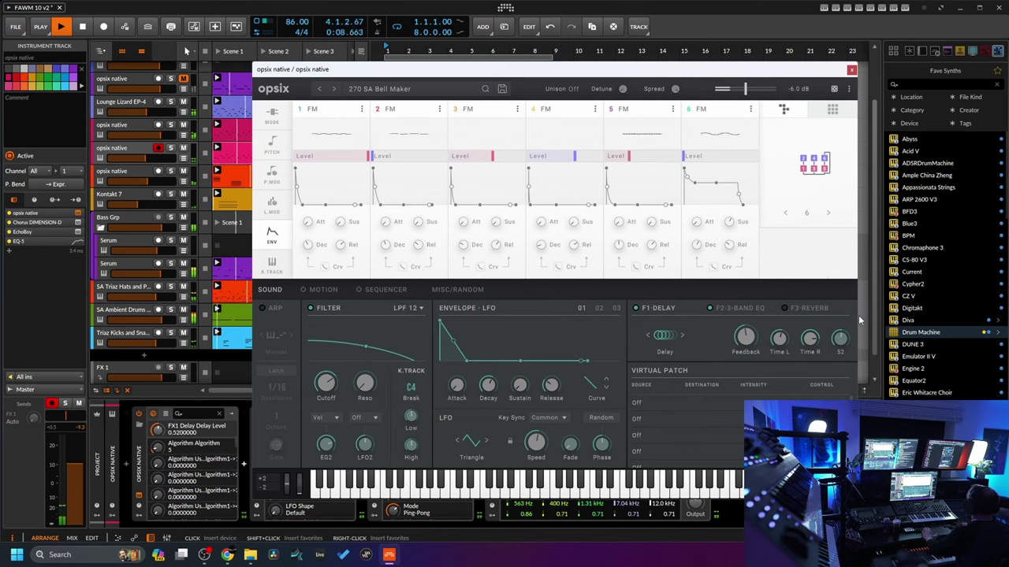
{"action": "left_click_drag", "start_coordinate": [717, 186], "coordinate": [725, 269]}
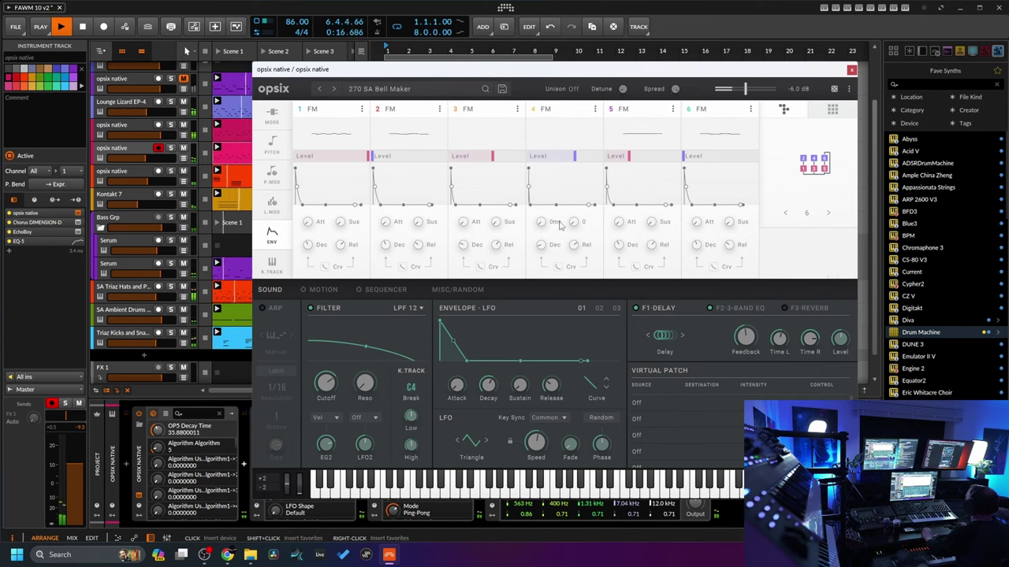
{"action": "left_click", "coordinate": [851, 70]}
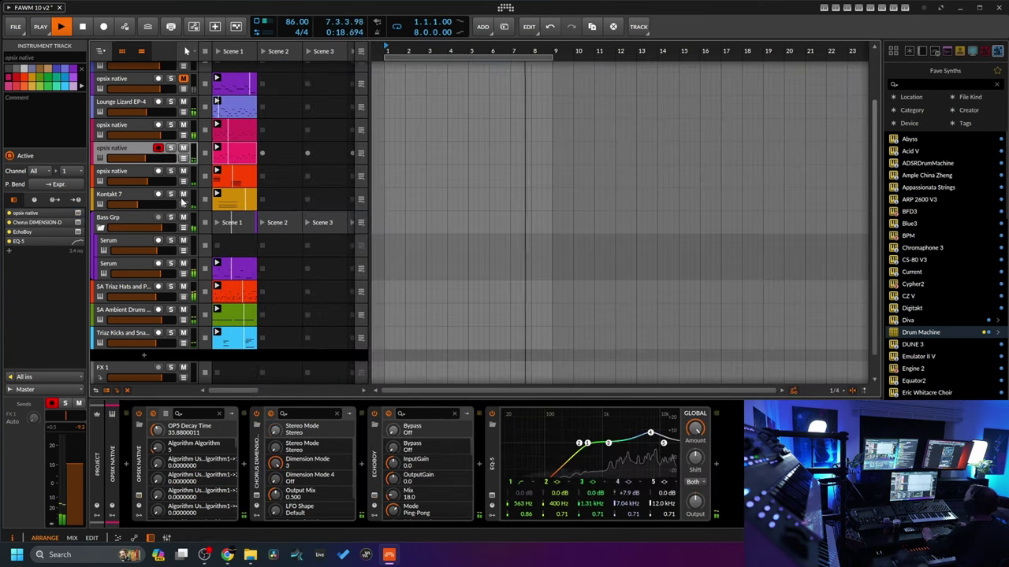
- Insert a Note Transpose device before the duplicated opsix native and set its octave shift to -1
{"action": "left_click", "coordinate": [125, 463]}
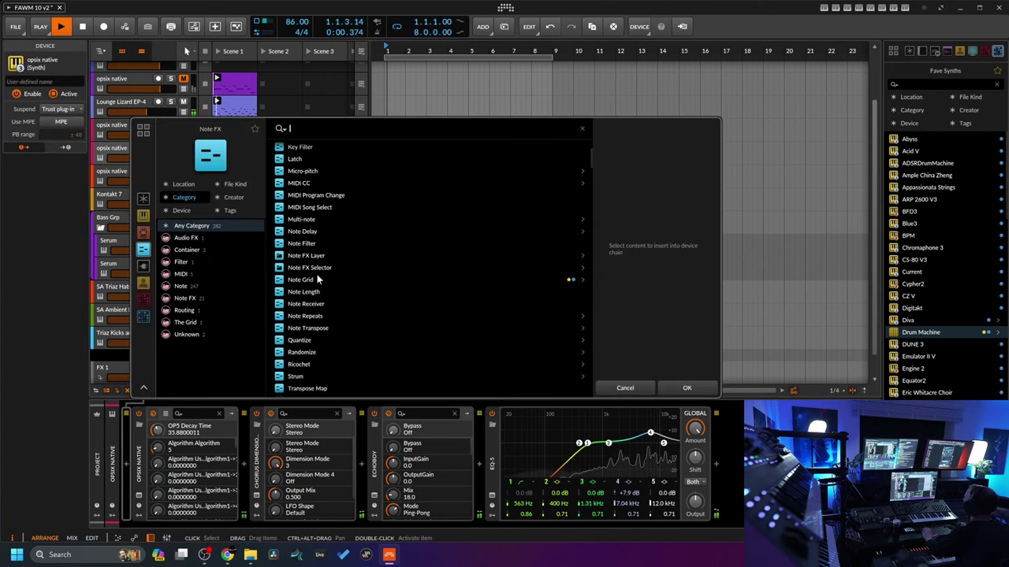
{"action": "left_click", "coordinate": [309, 328]}
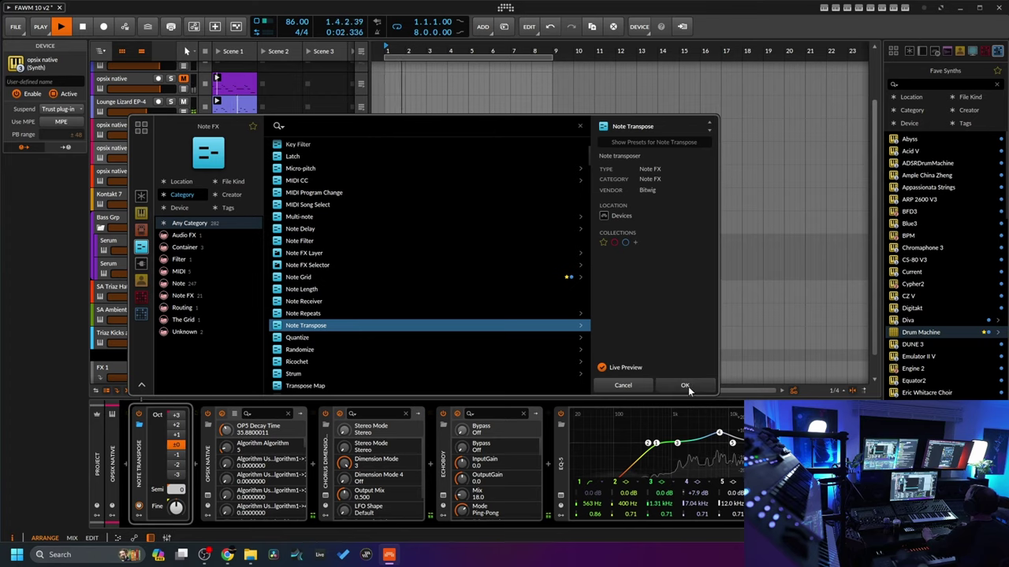
{"action": "left_click", "coordinate": [687, 387]}
{"action": "left_click", "coordinate": [178, 454]}
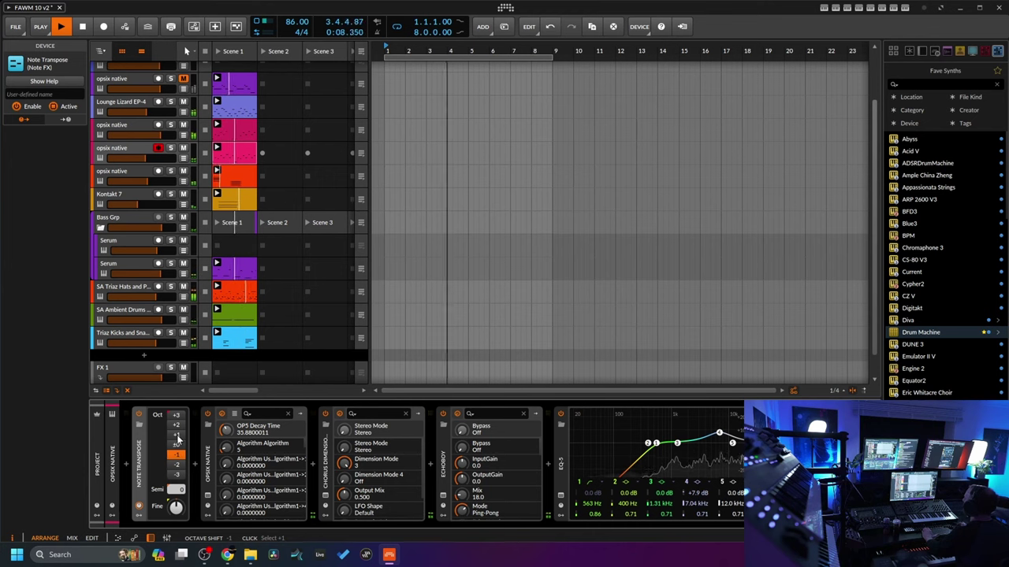
- Reset the Note Transpose octave shift to ±0 and lower the duplicated opsix native track's volume to -11.4 dB
{"action": "left_click", "coordinate": [177, 445]}
{"action": "left_click", "coordinate": [107, 426]}
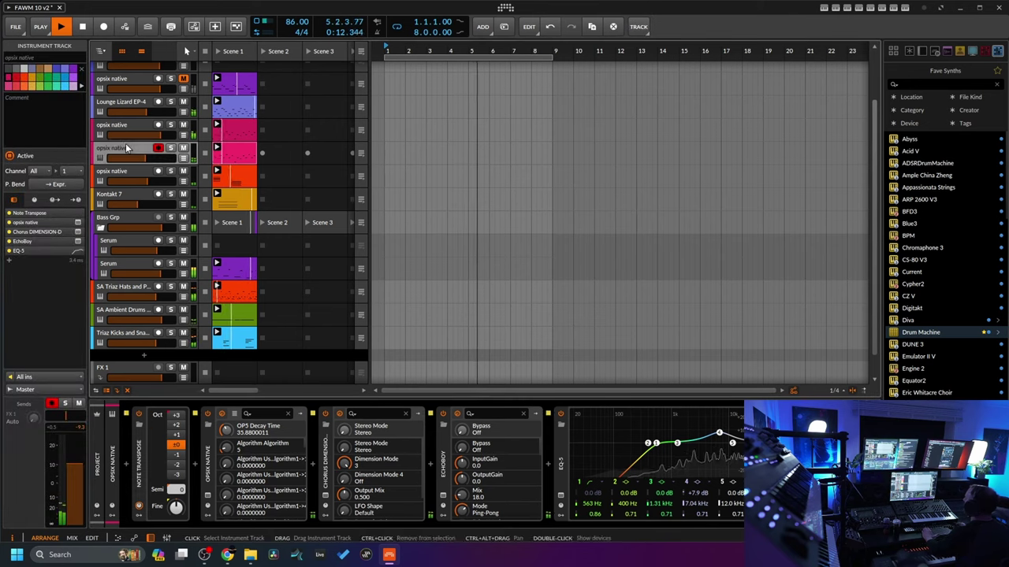
{"action": "left_click_drag", "start_coordinate": [80, 472], "coordinate": [79, 483]}
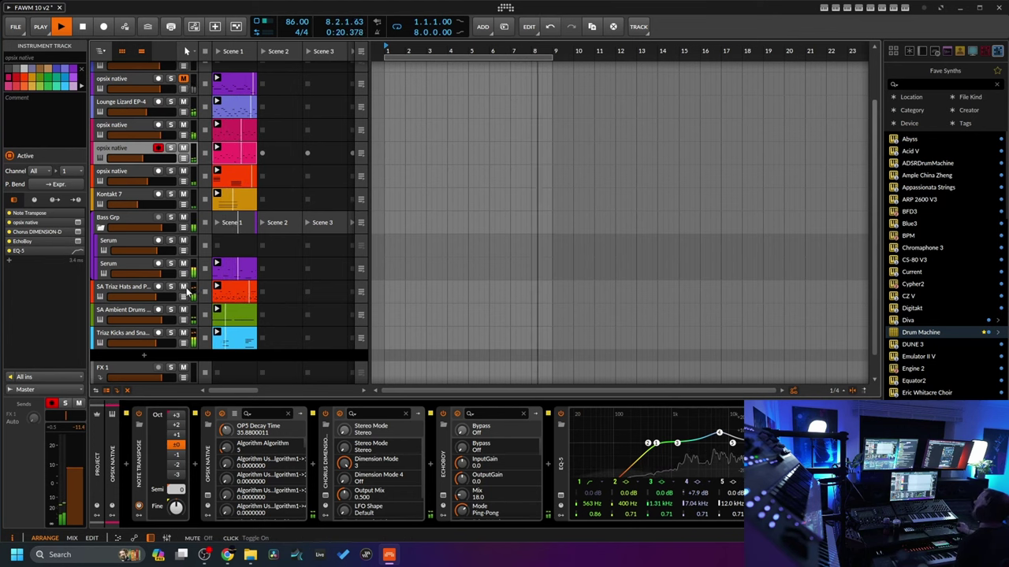
- Stop the Serum bass, hats, ambient drums and kick and snare clips, and save the project
{"action": "left_click", "coordinate": [208, 294]}
{"action": "left_click", "coordinate": [205, 315]}
{"action": "left_click", "coordinate": [205, 338]}
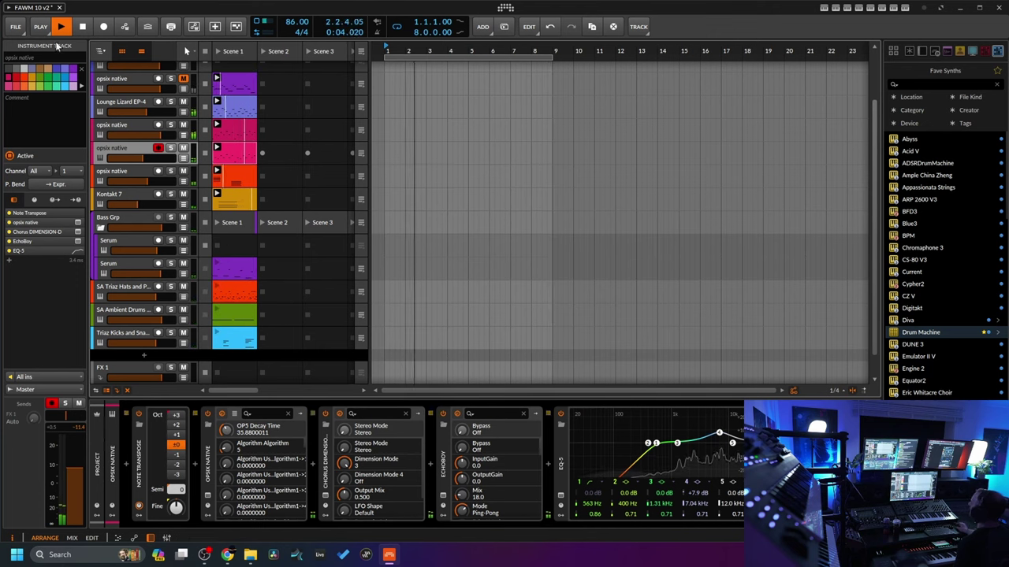
{"action": "left_click", "coordinate": [15, 26]}
{"action": "left_click", "coordinate": [28, 77]}
- Stop the DUNE 3 clip, both pink opsix native clips and the Lounge Lizard EP-4 clip
{"action": "scroll", "coordinate": [174, 102], "scroll_direction": "up", "scroll_amount": 3}
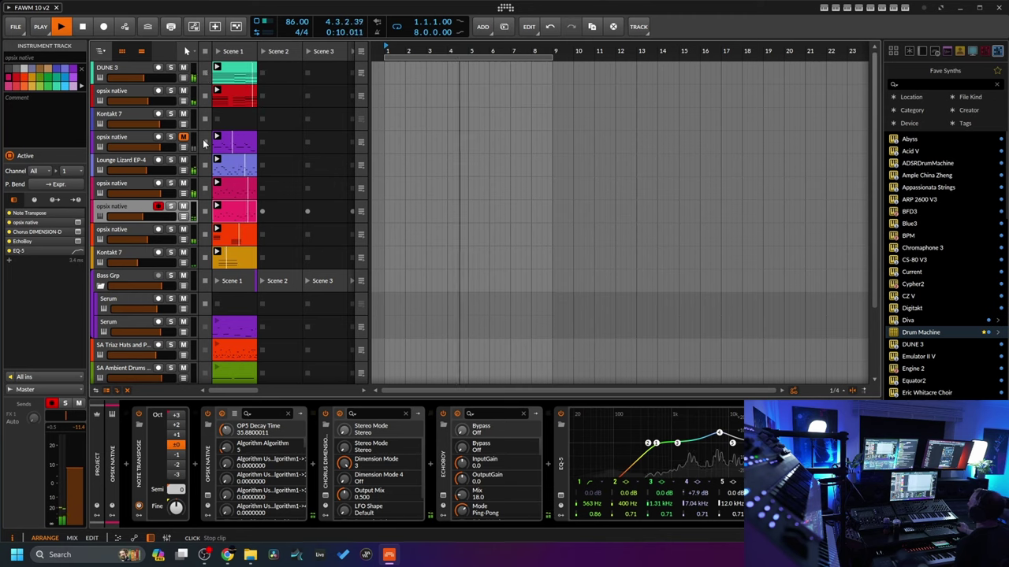
{"action": "left_click", "coordinate": [207, 215]}
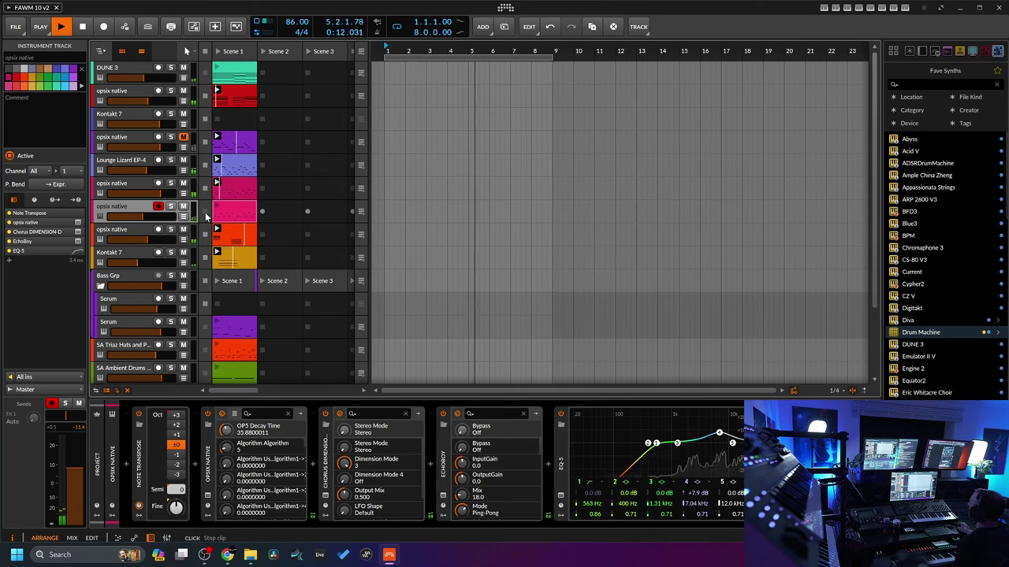
{"action": "left_click", "coordinate": [205, 186]}
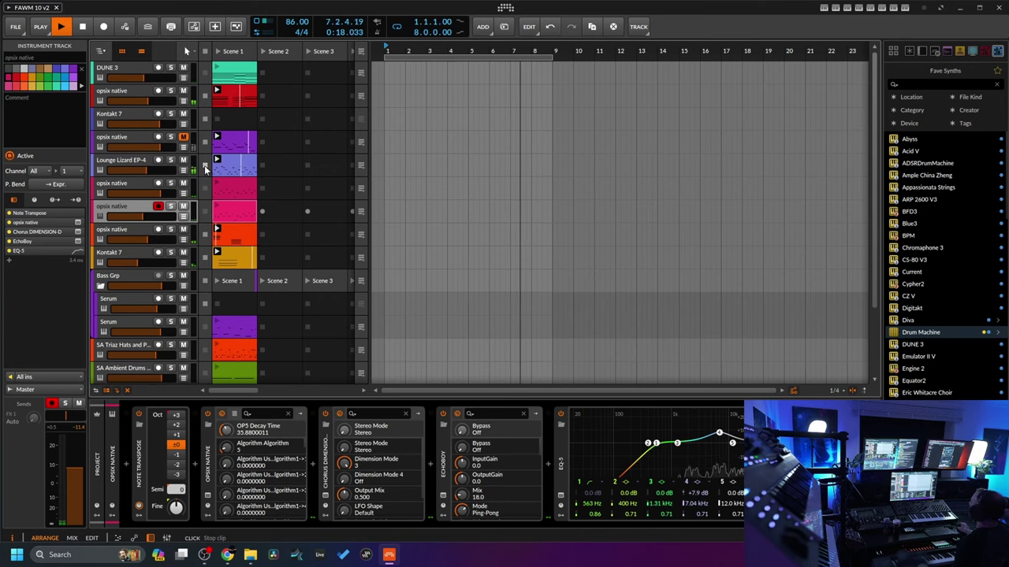
{"action": "left_click", "coordinate": [205, 165]}
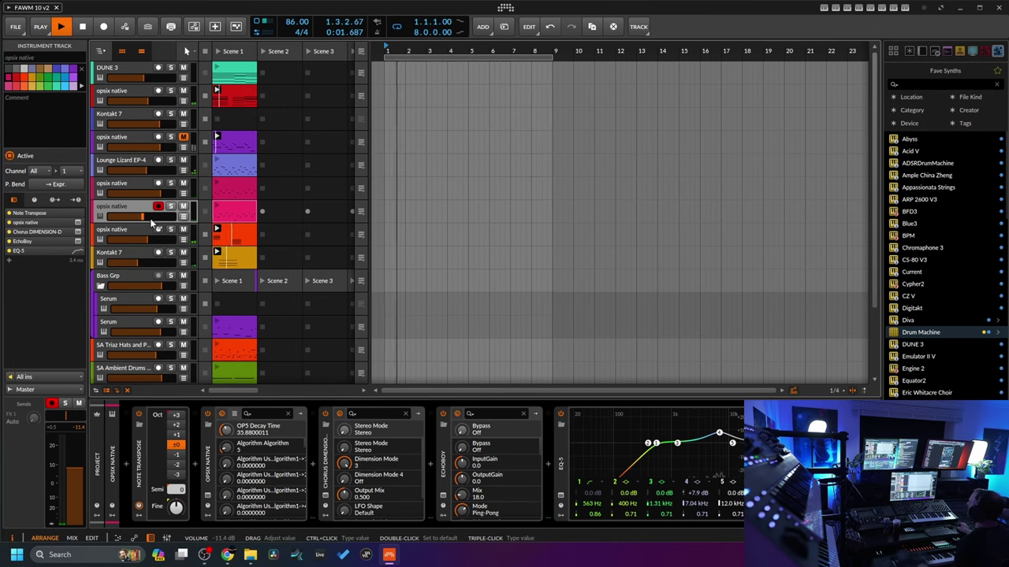
- Move the orange opsix native track to the top of the track list and the yellow Kontakt 7 track directly below it
{"action": "left_click_drag", "start_coordinate": [142, 232], "coordinate": [129, 78]}
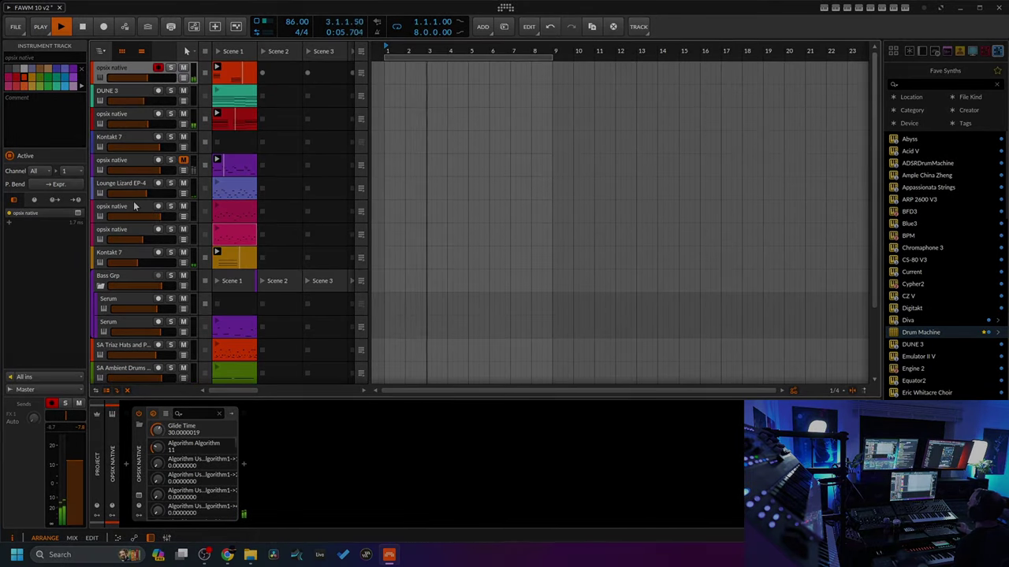
{"action": "left_click_drag", "start_coordinate": [134, 255], "coordinate": [140, 93]}
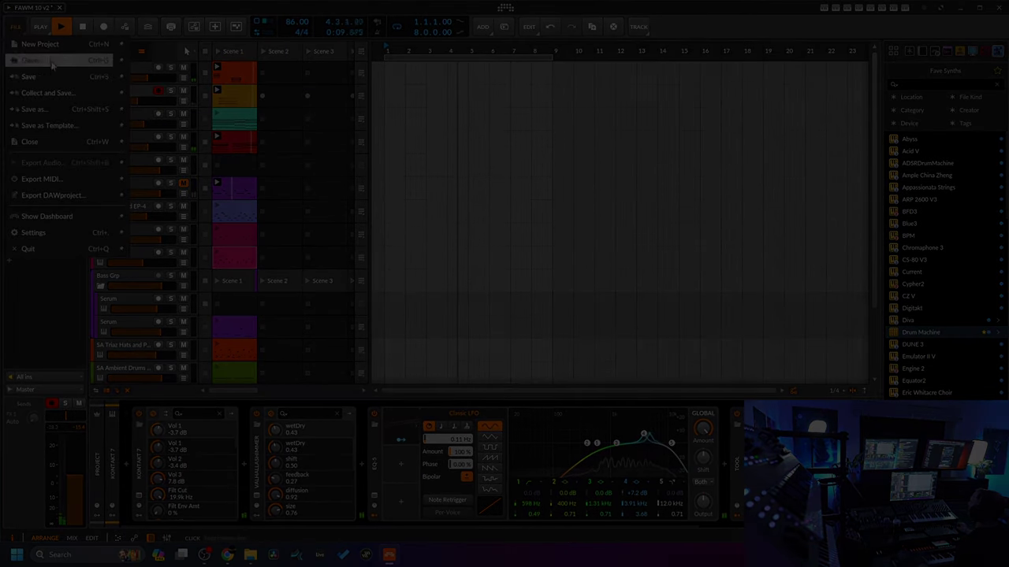